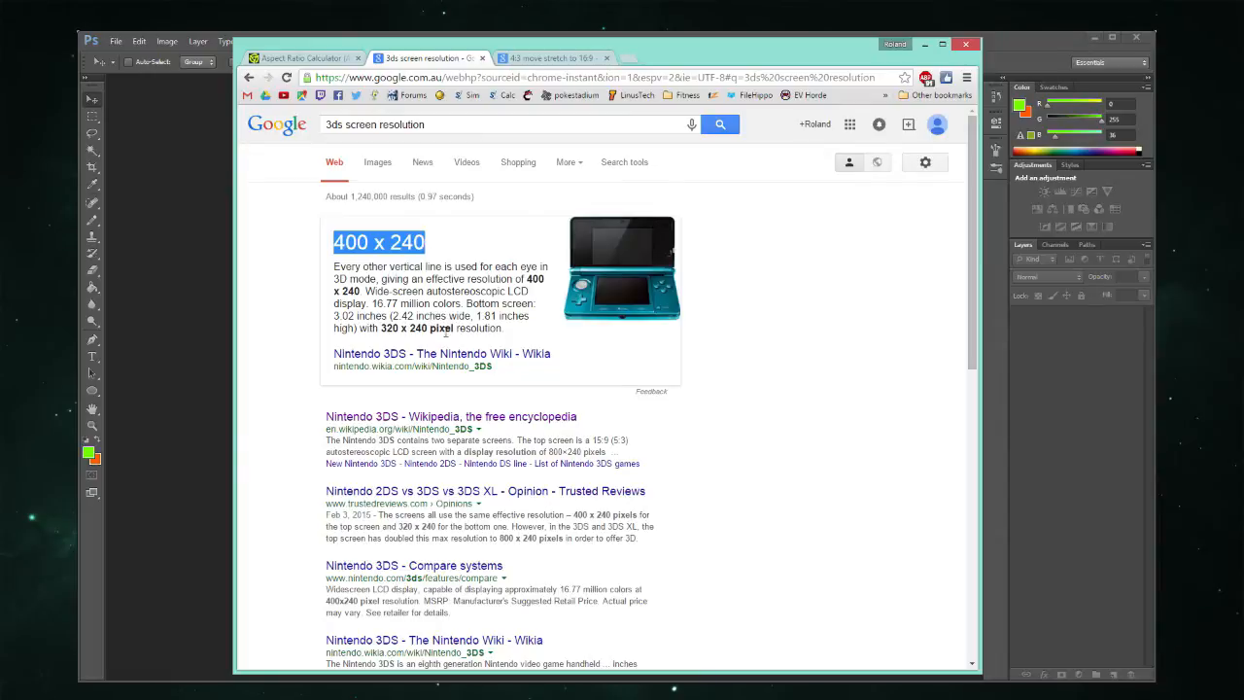
# Step: Check the 3DS bottom screen resolution in the search result and the aspect ratio of 880 x 528 in the Aspect Ratio Calculator
pyautogui.moveTo(382, 330); pyautogui.dragTo(426, 335)
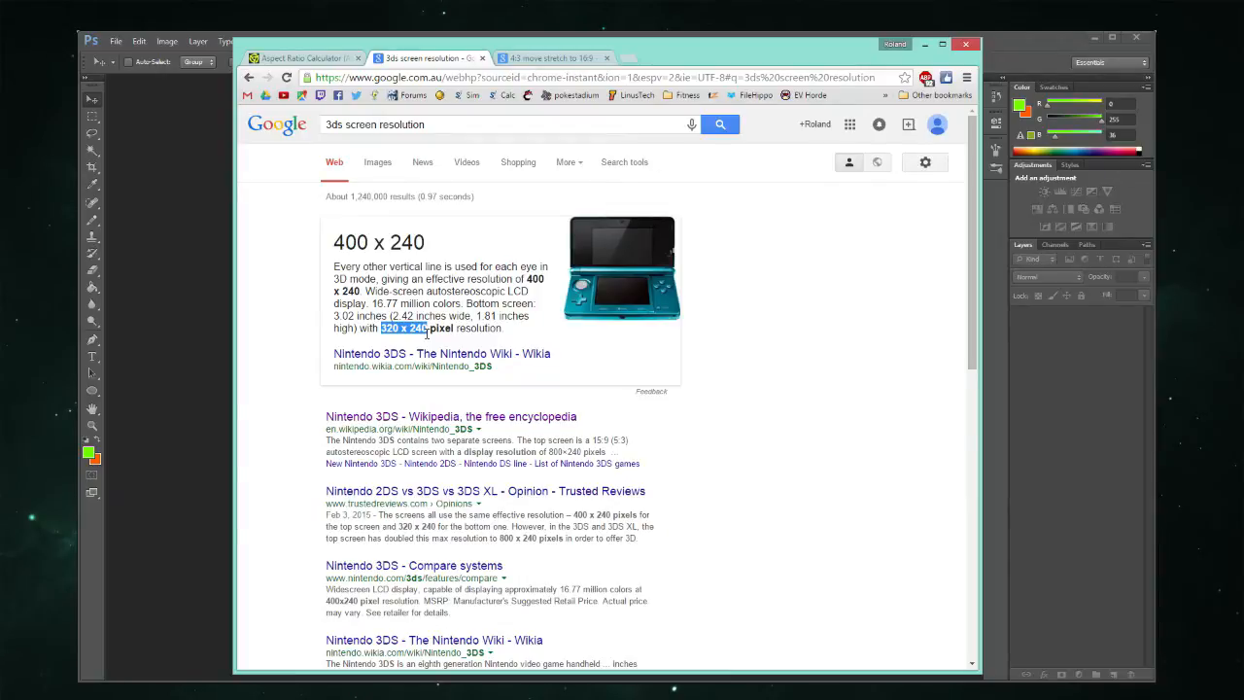
pyautogui.click(846, 313)
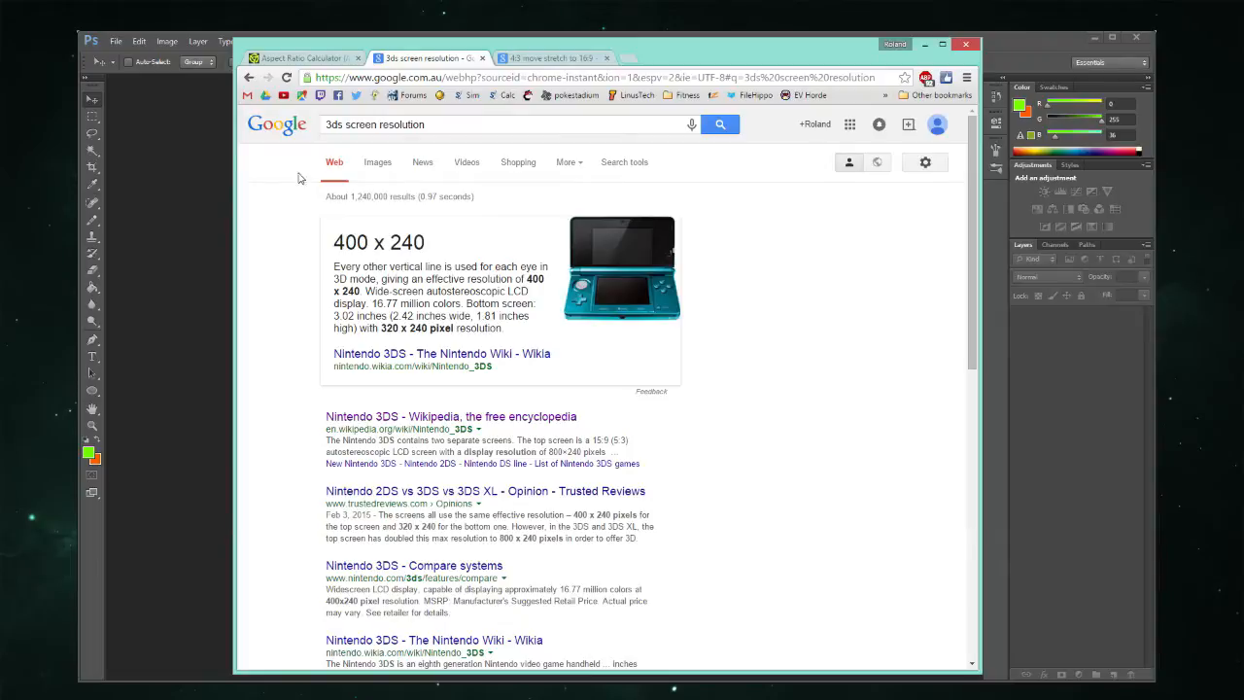
pyautogui.click(306, 58)
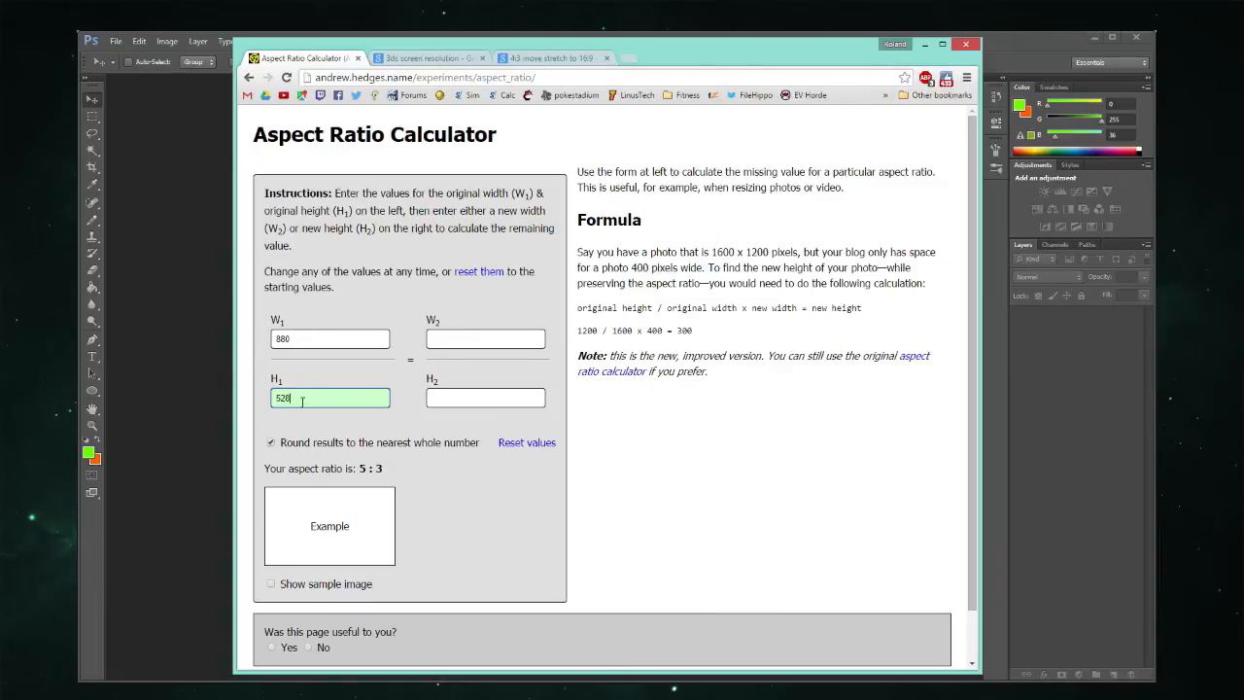
pyautogui.moveTo(385, 471); pyautogui.dragTo(354, 471)
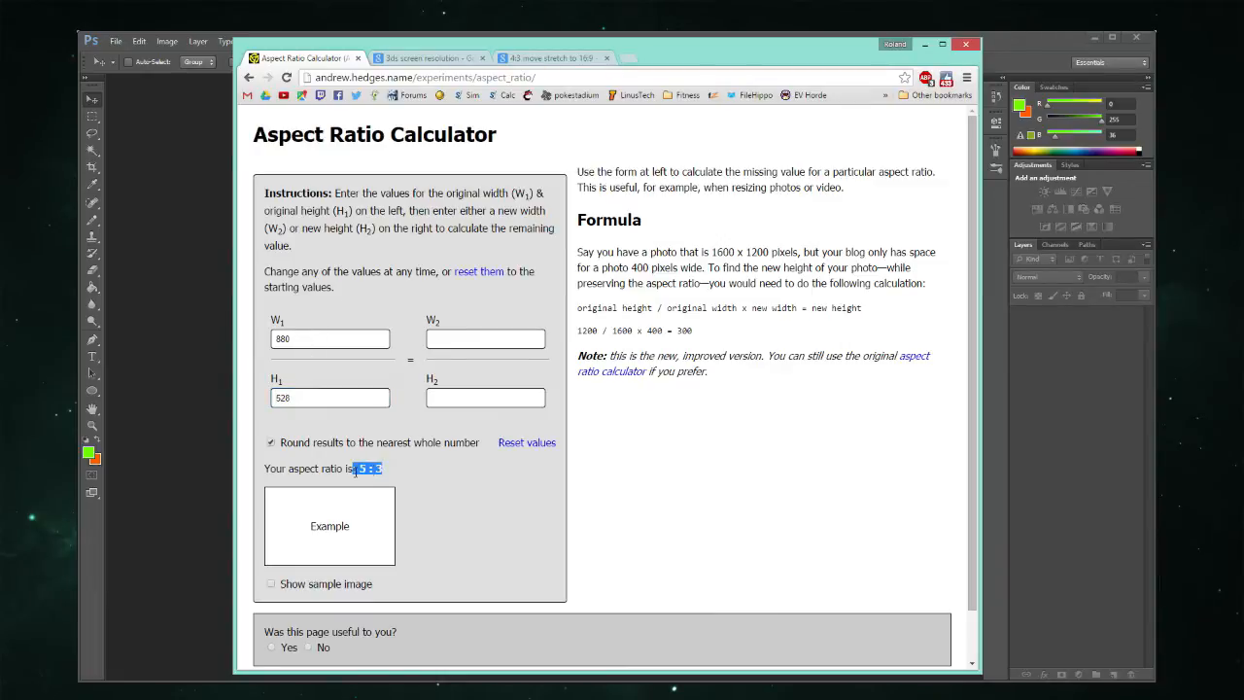
# Step: Calculate the aspect ratio for a width of 1000 and a height of 600
pyautogui.click(312, 338)
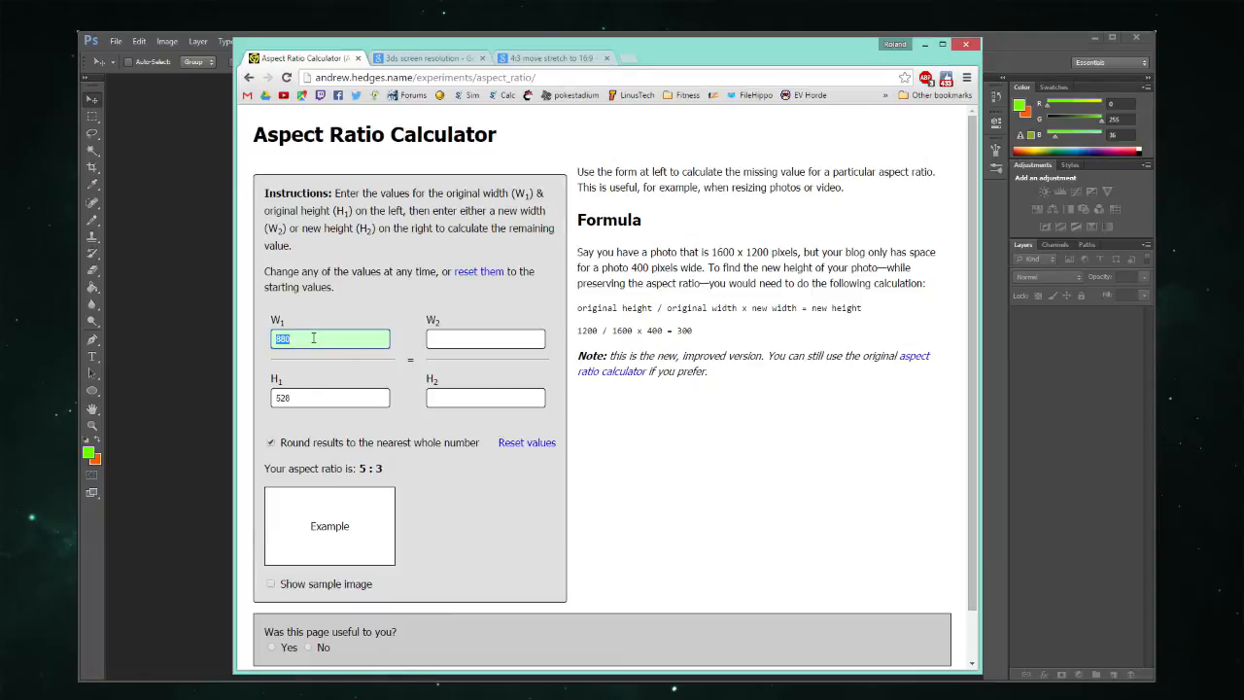
pyautogui.write('1000')
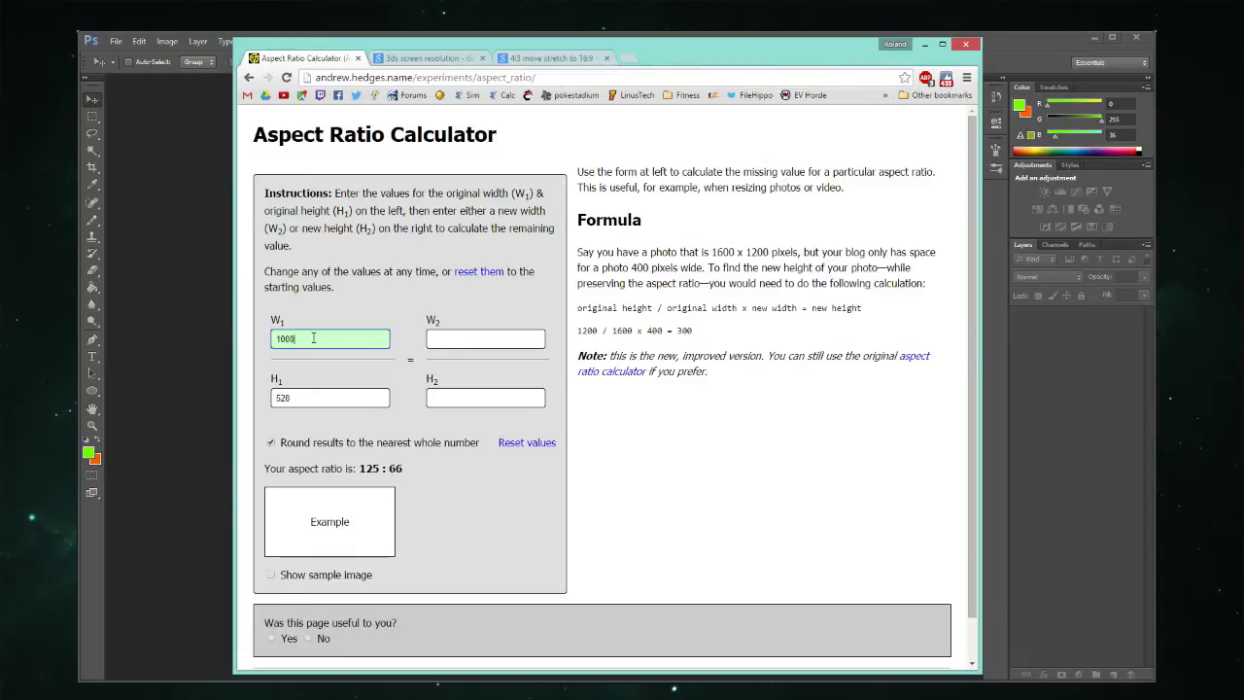
pyautogui.press('Tab')
pyautogui.write('600')
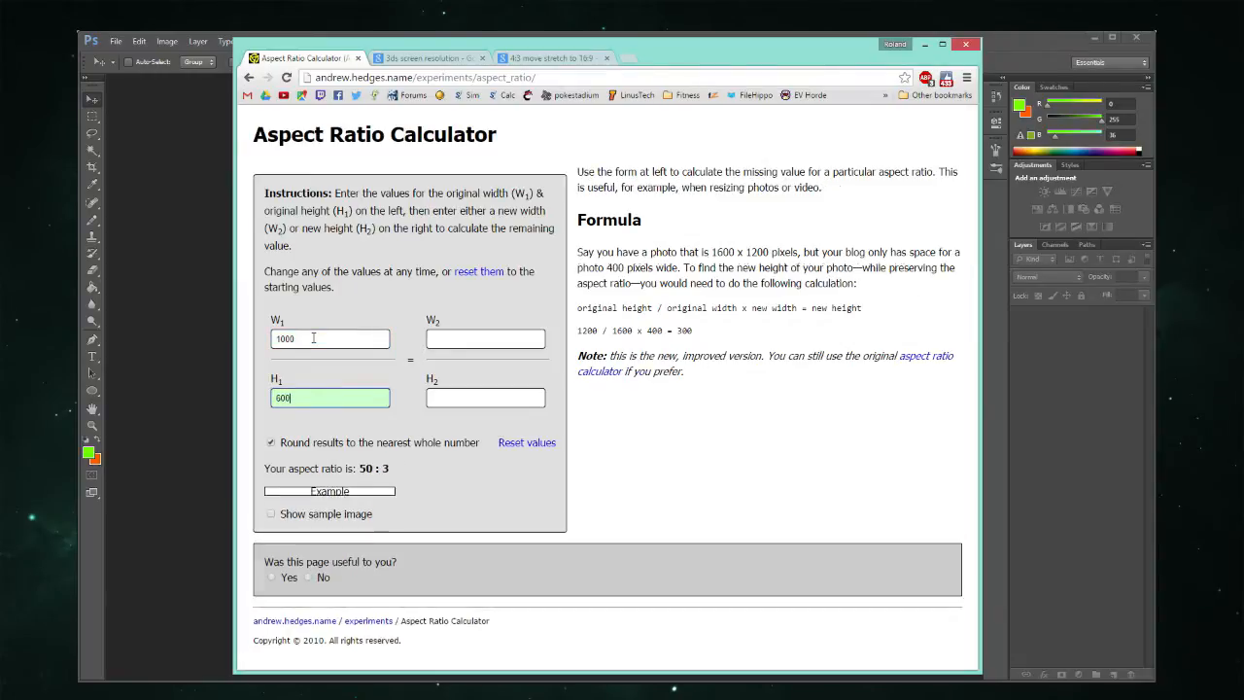
pyautogui.moveTo(385, 469); pyautogui.dragTo(358, 469)
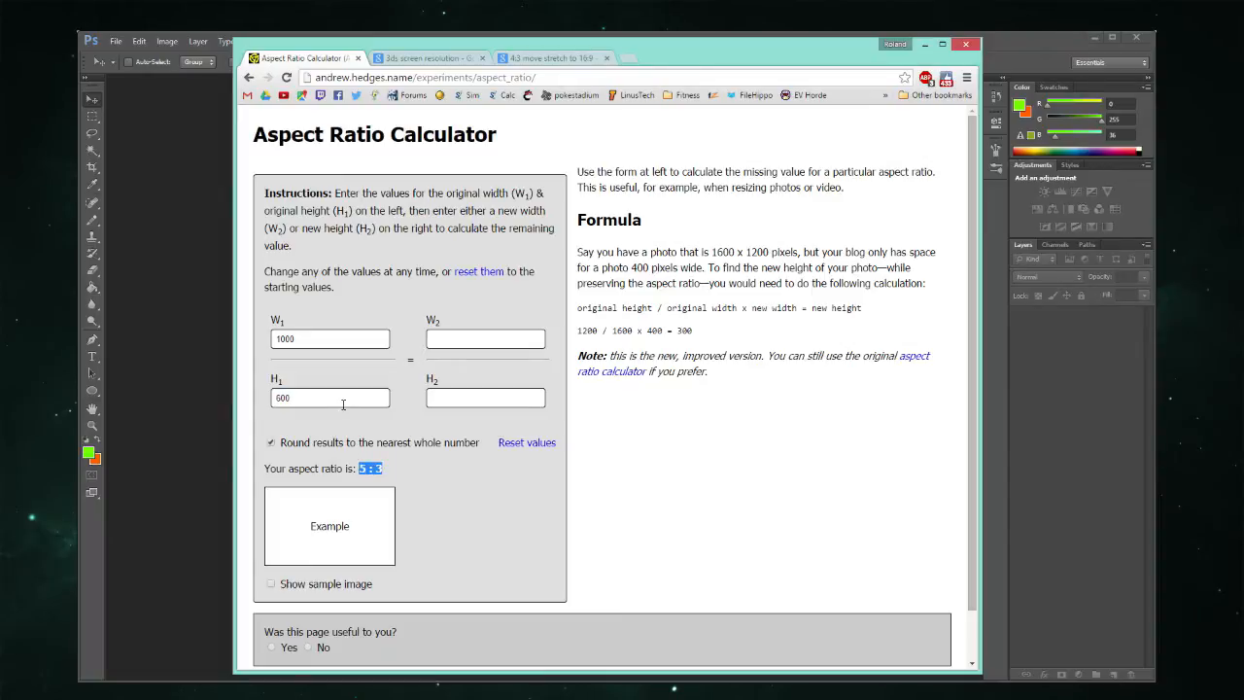
# Step: Calculate the aspect ratio for 640 x 480 and view the open search about stretching 4:3 to 16:9
pyautogui.click(330, 340)
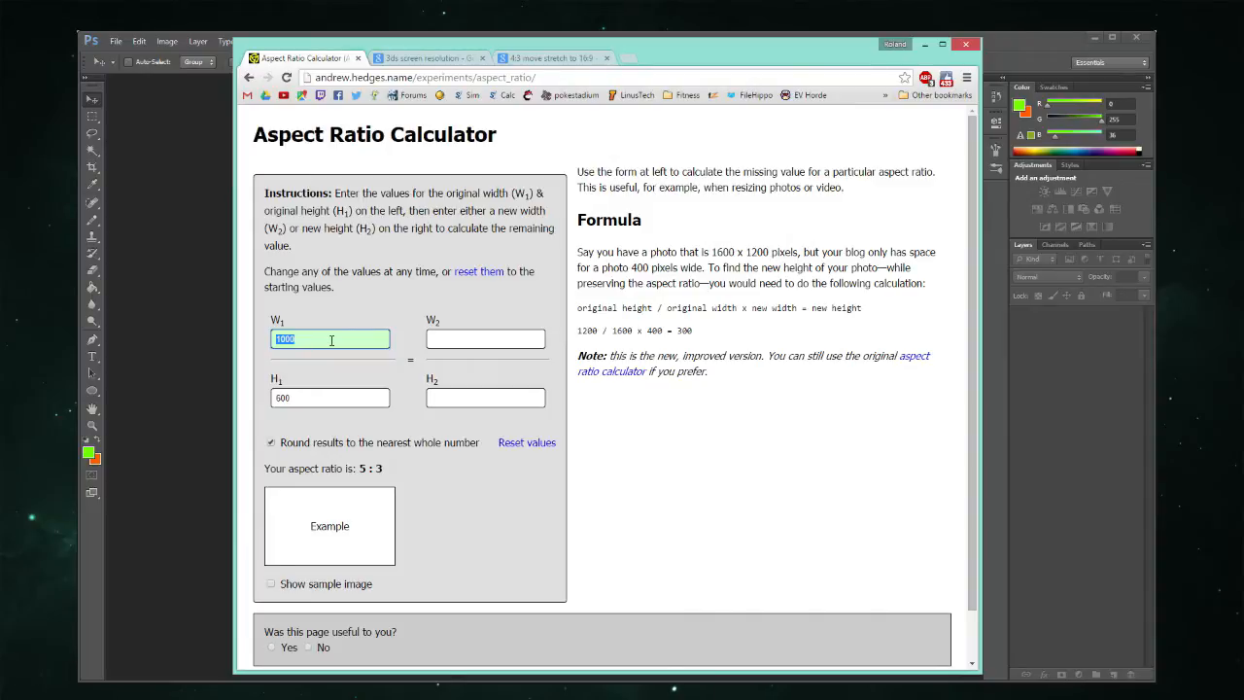
pyautogui.write('640')
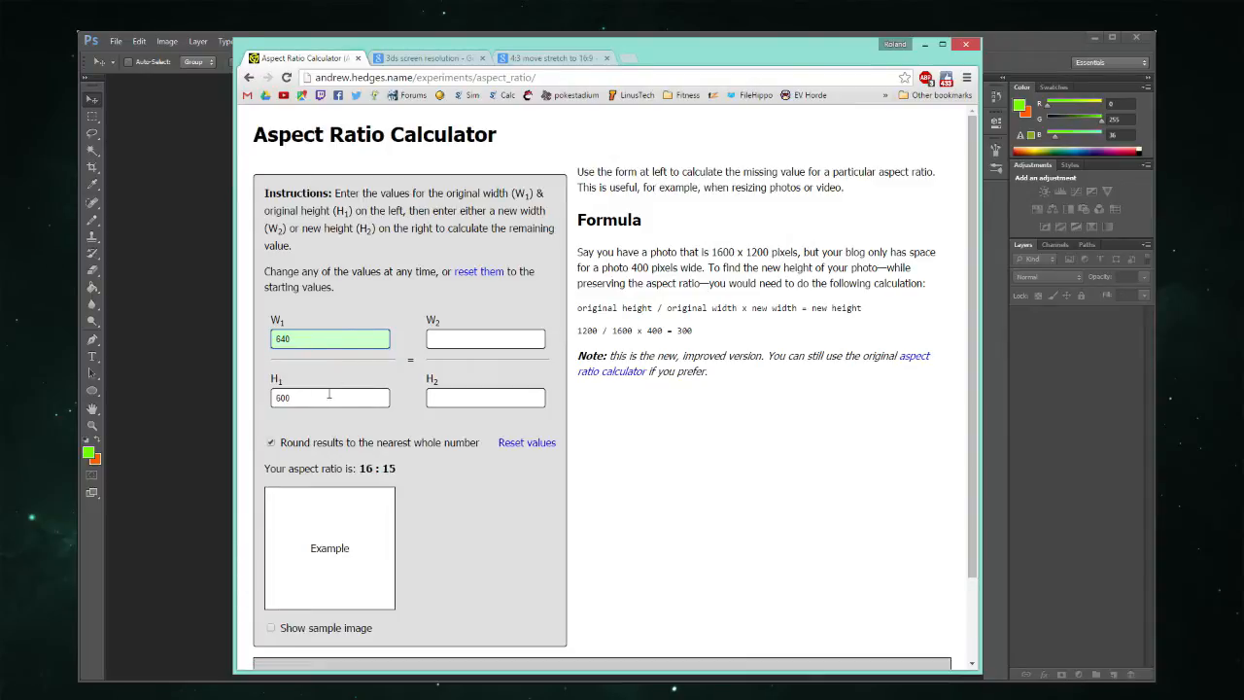
pyautogui.click(317, 402)
pyautogui.write('41')
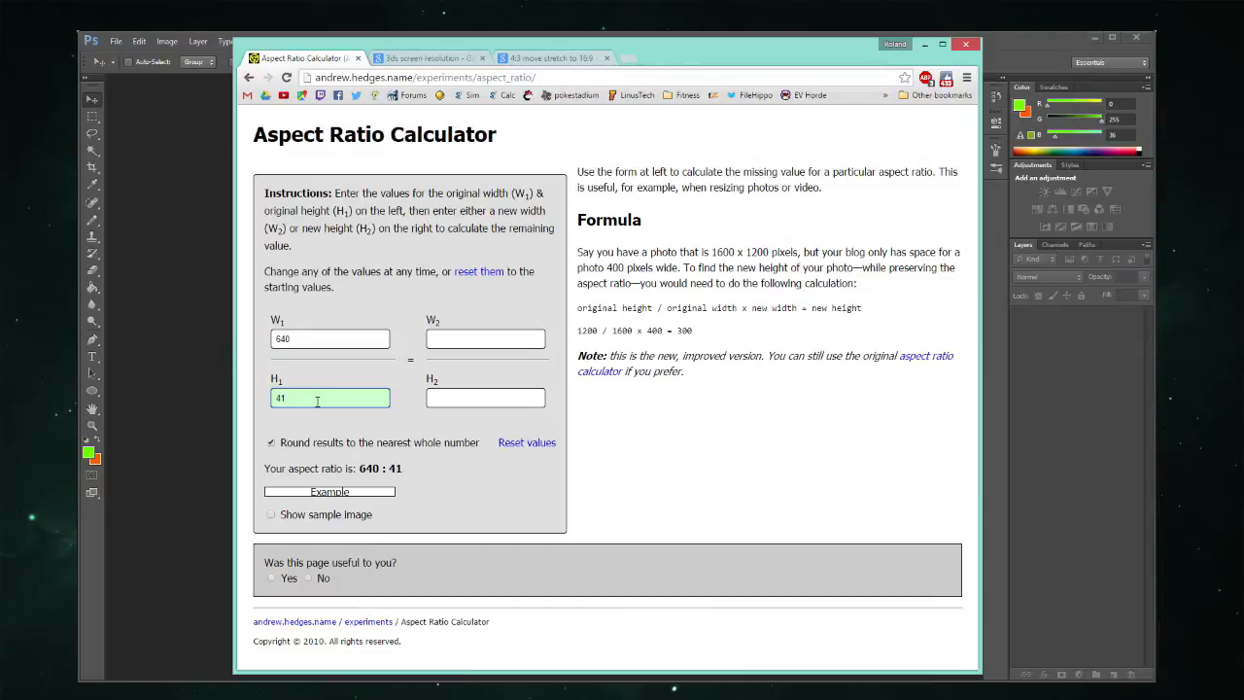
pyautogui.press('BackSpace')
pyautogui.write('80')
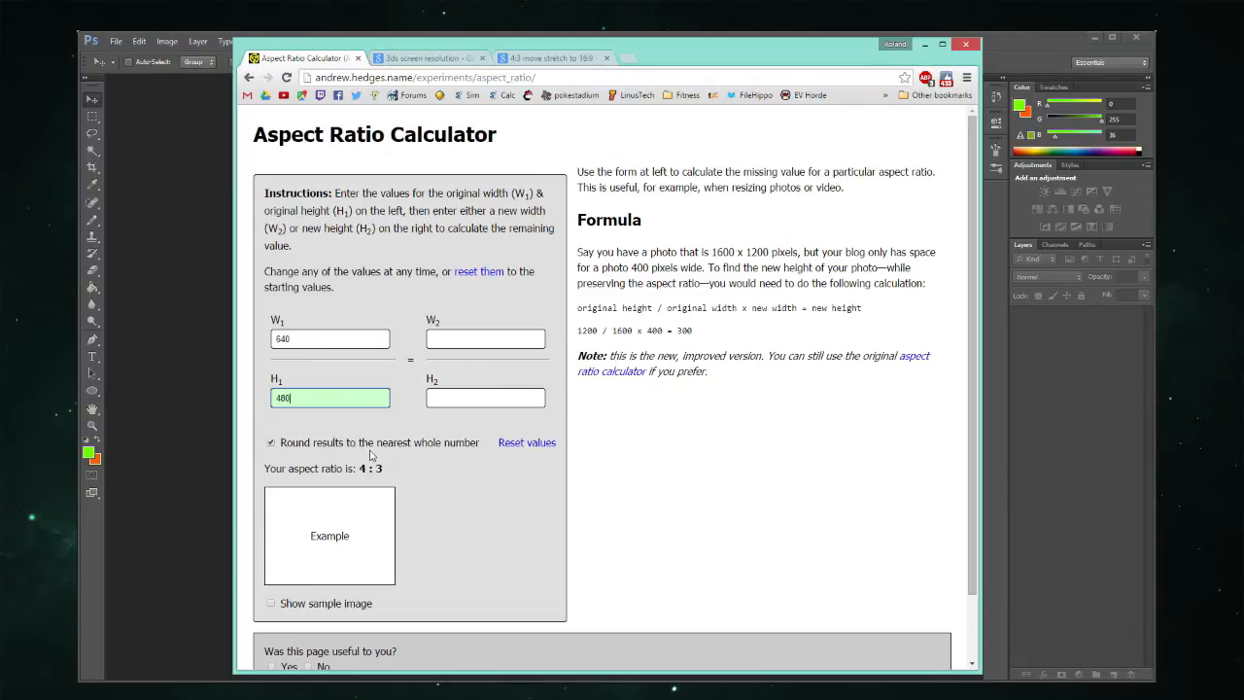
pyautogui.moveTo(383, 467); pyautogui.dragTo(360, 469)
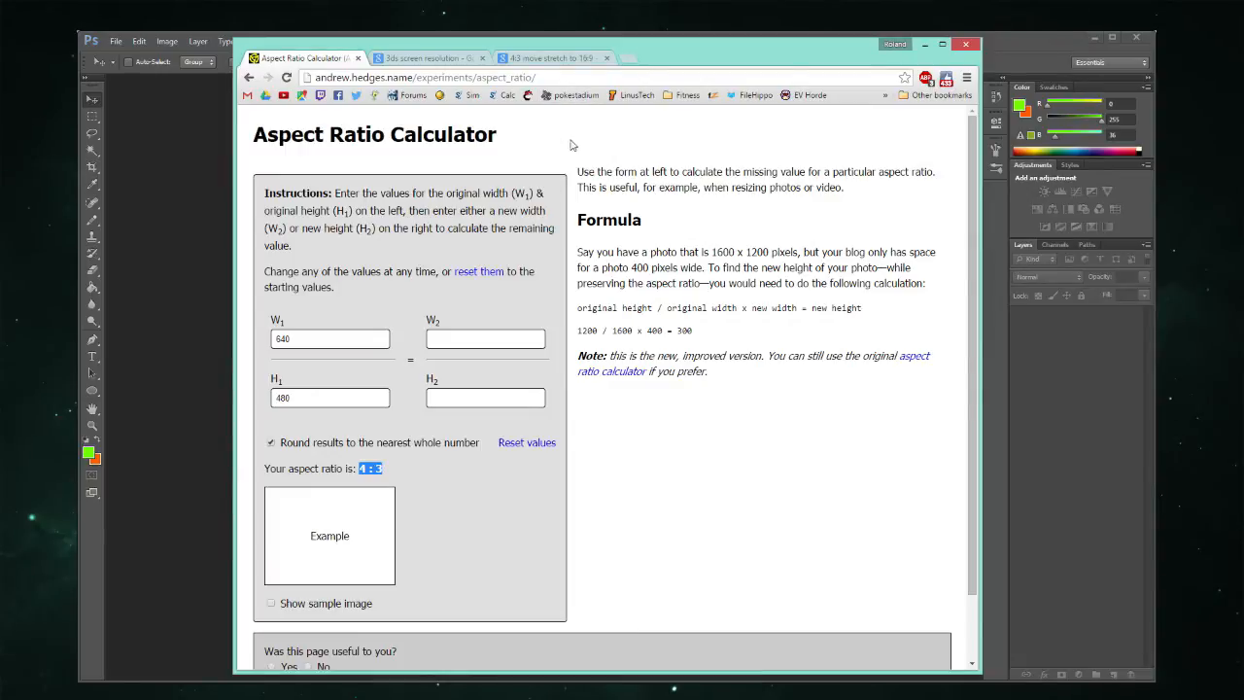
pyautogui.click(544, 60)
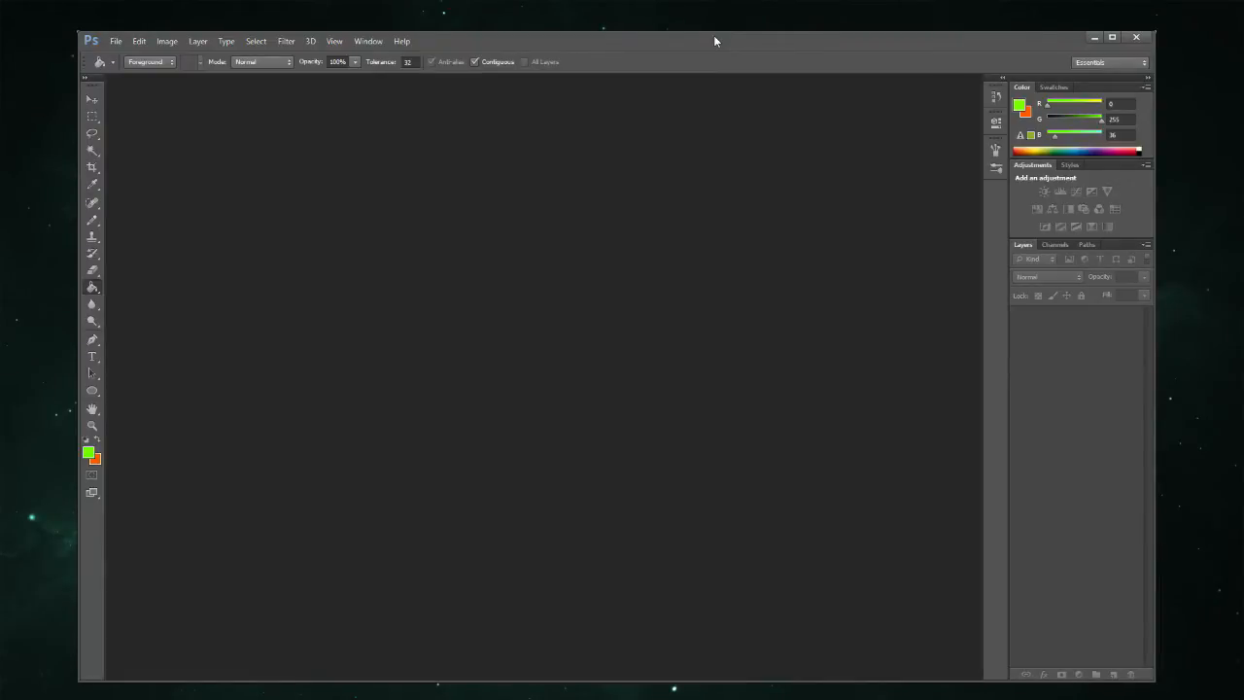
# Step: In Photoshop, create a new document named demo_layout, 1280 pixels wide and 720 pixels high
pyautogui.click(116, 41)
pyautogui.click(128, 50)
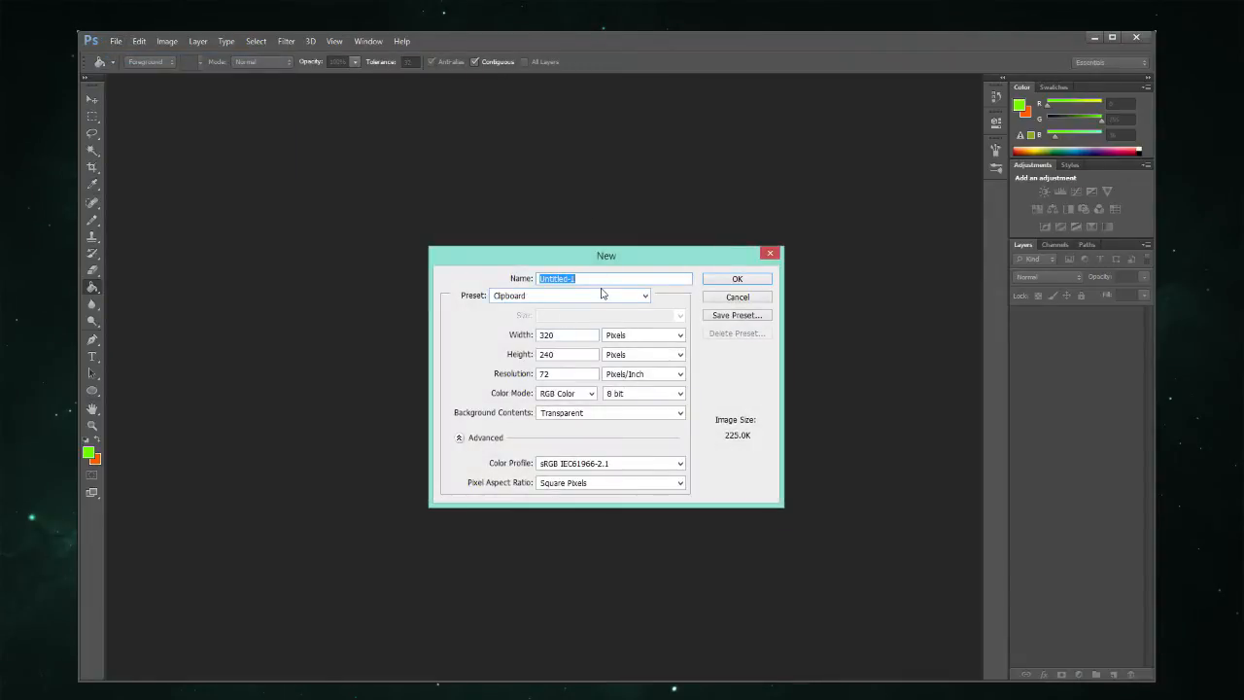
pyautogui.write('demo_layout')
pyautogui.click(569, 336)
pyautogui.doubleClick(569, 338)
pyautogui.write('1280')
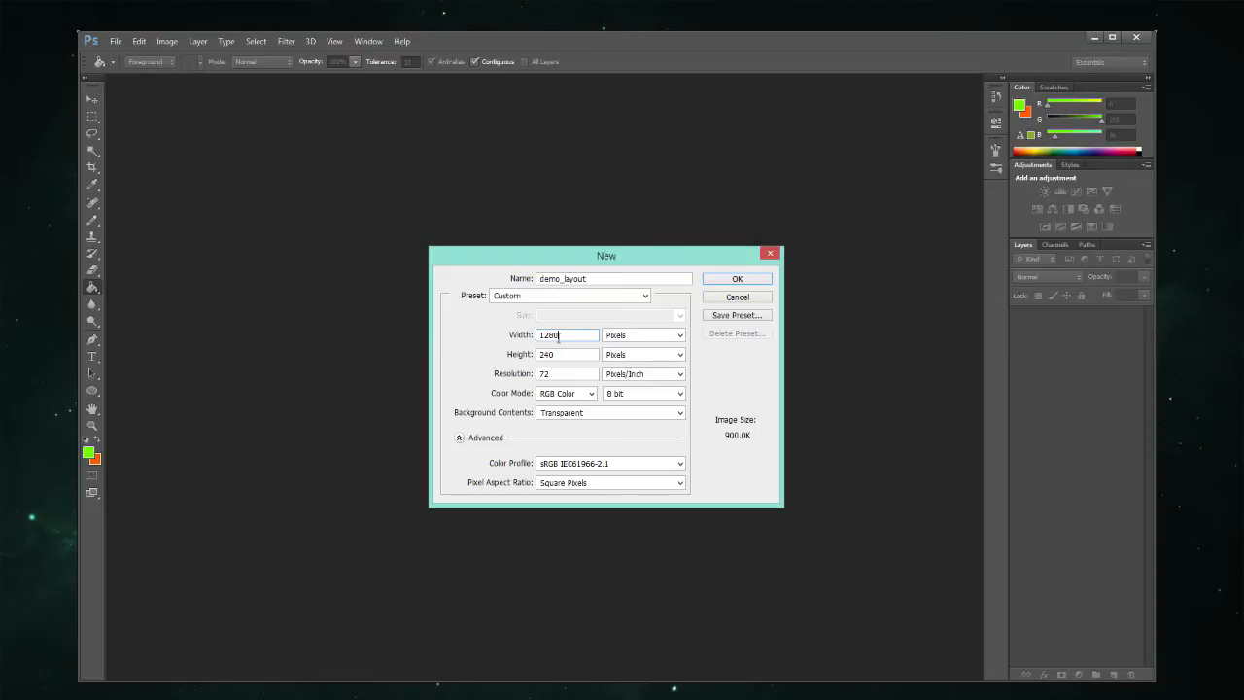
pyautogui.doubleClick(550, 355)
pyautogui.write('720')
pyautogui.click(732, 280)
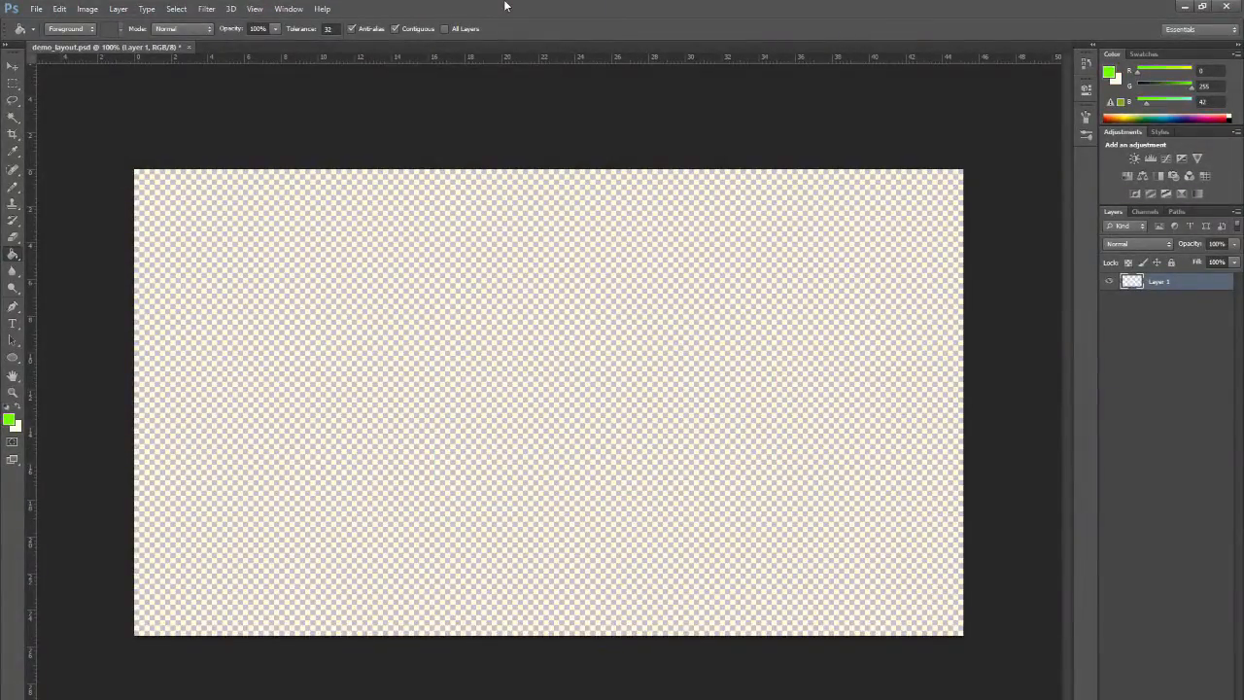
# Step: Create a second new document with a transparent background, 880 pixels wide and 528 pixels high
pyautogui.hotkey('ctrl', 'n')
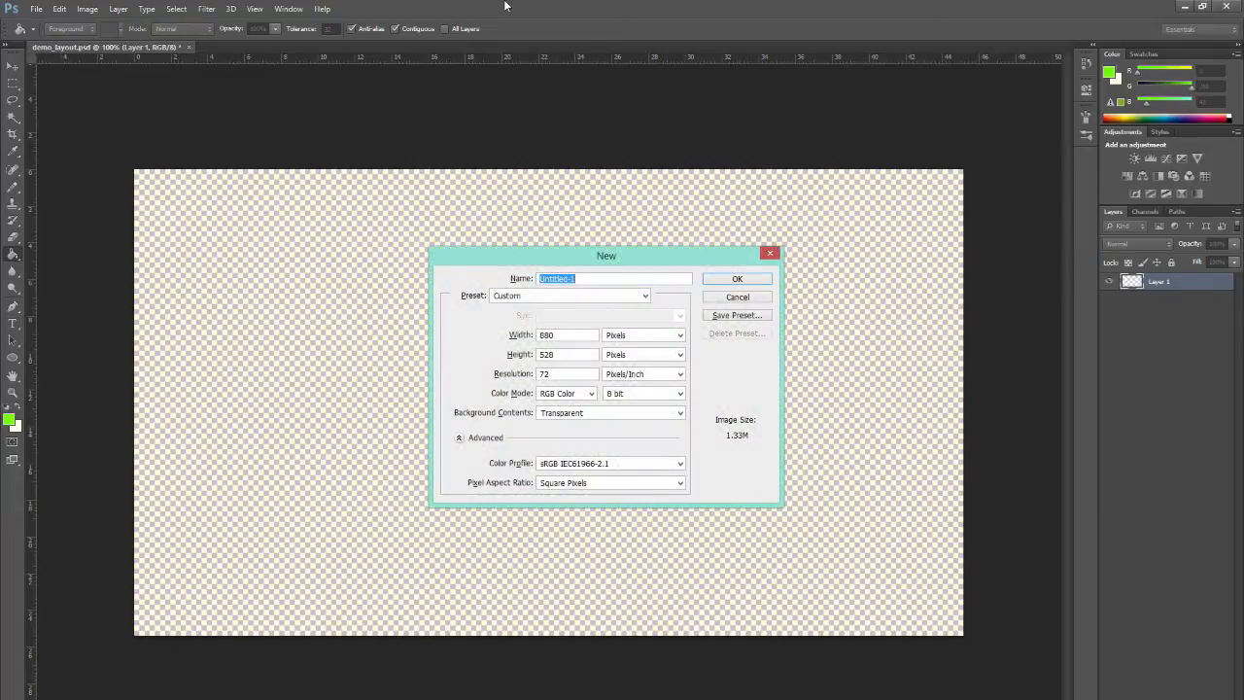
pyautogui.click(564, 337)
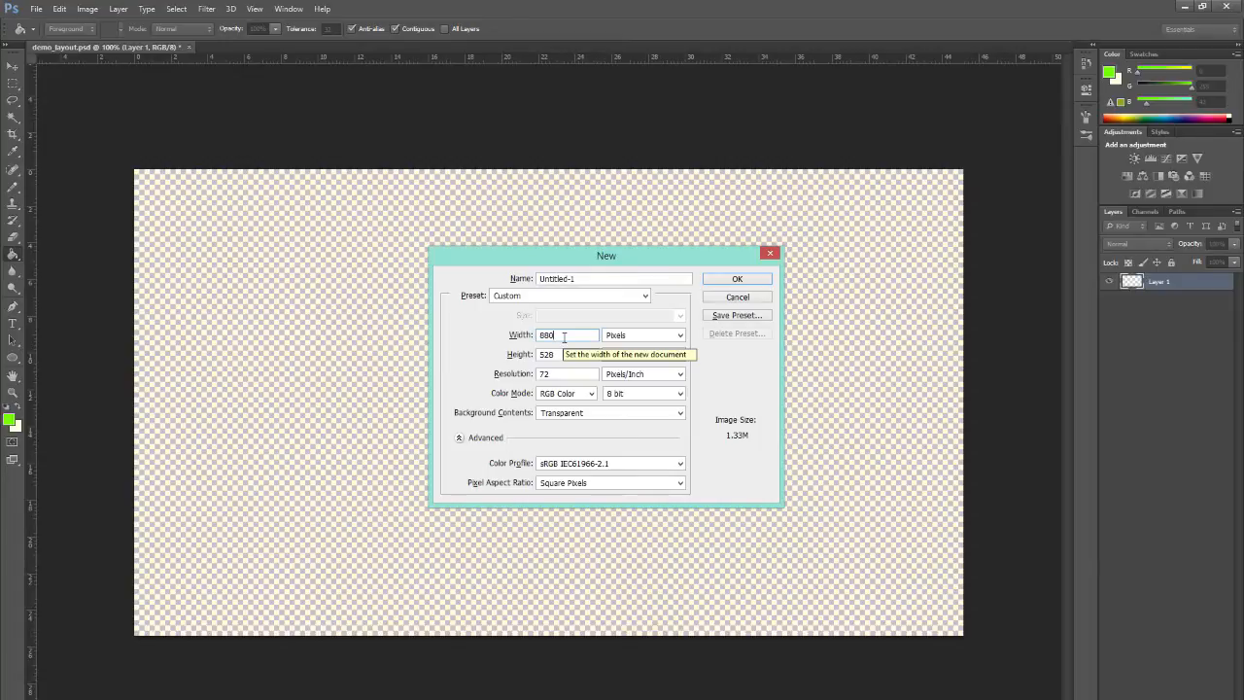
pyautogui.moveTo(563, 337); pyautogui.dragTo(532, 362)
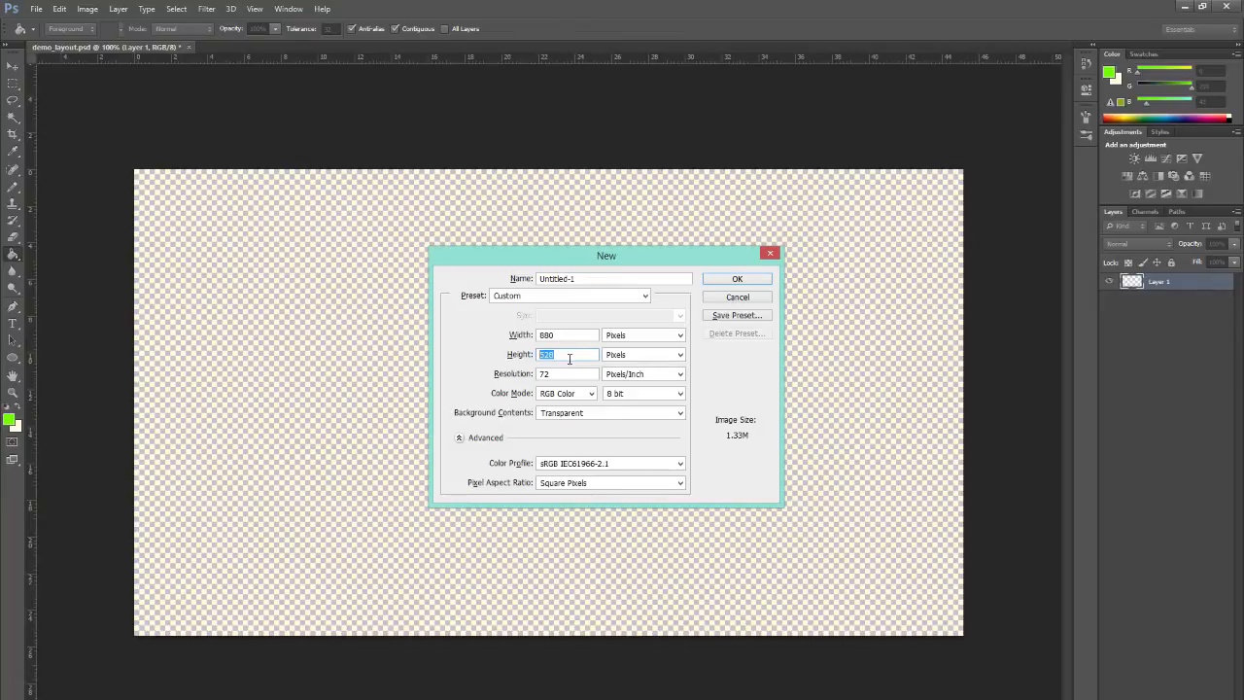
pyautogui.click(564, 355)
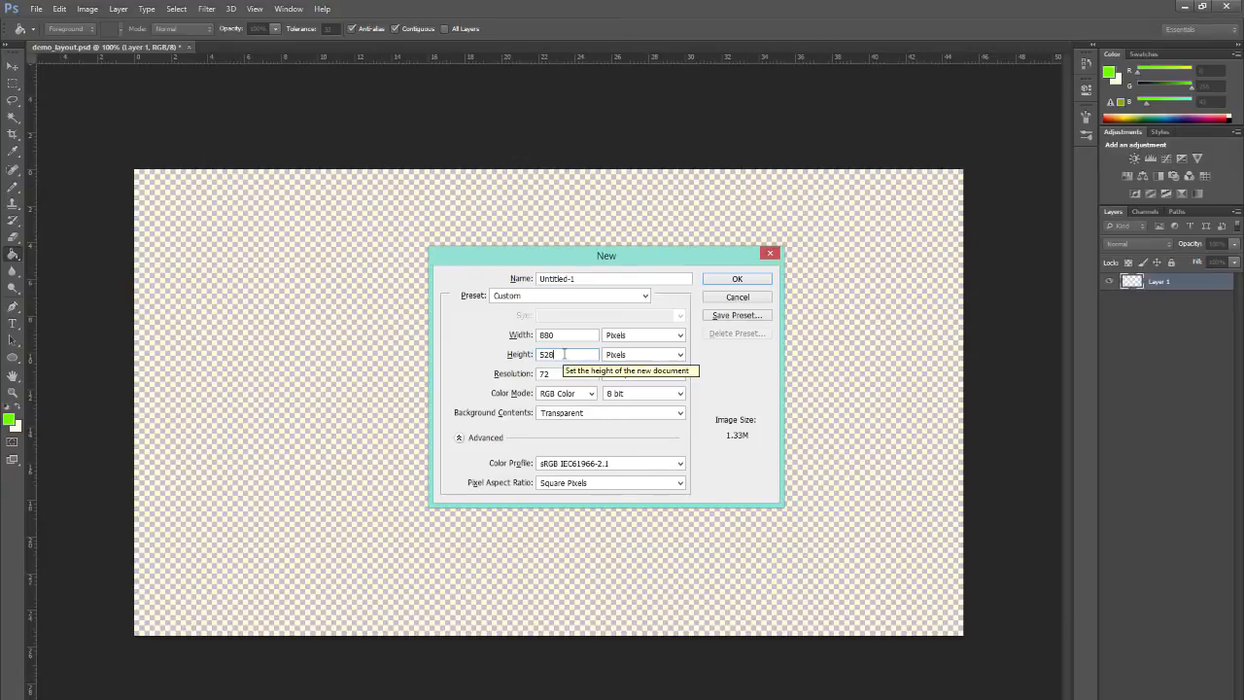
pyautogui.click(719, 280)
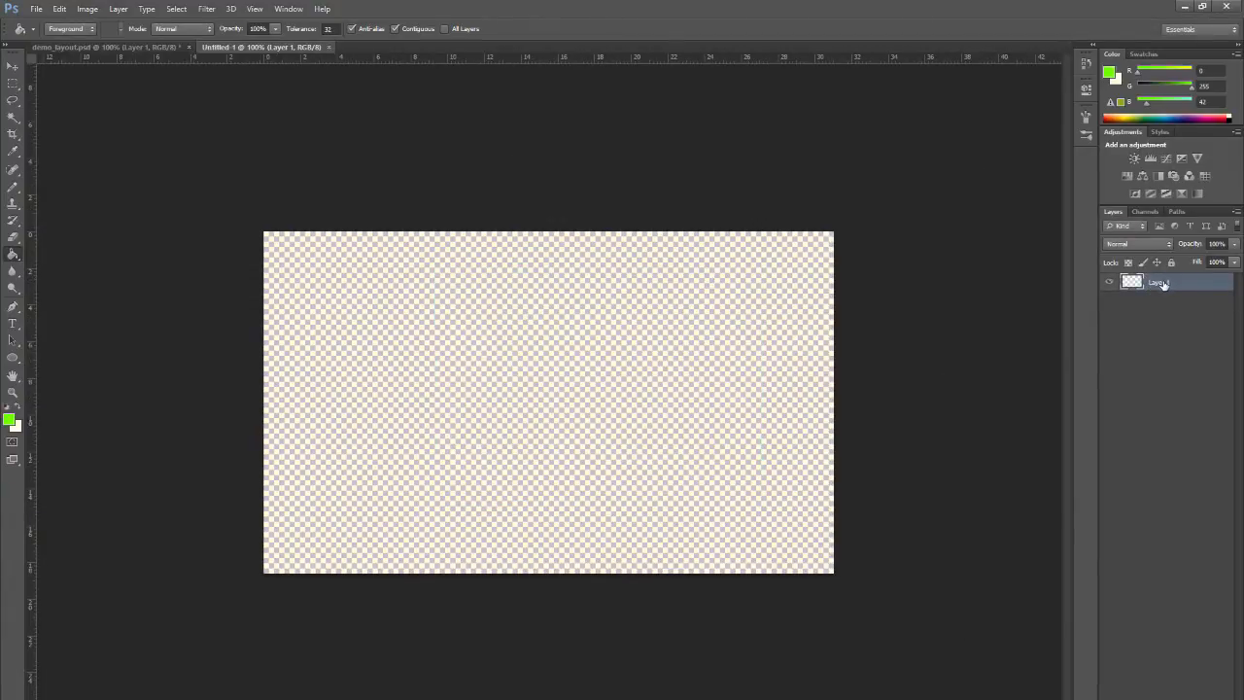
# Step: Rename the layer to 3DS Top and fill it with bright green (00ff2a) using the Paint Bucket Tool
pyautogui.doubleClick(1158, 283)
pyautogui.press('Return')
pyautogui.click(10, 420)
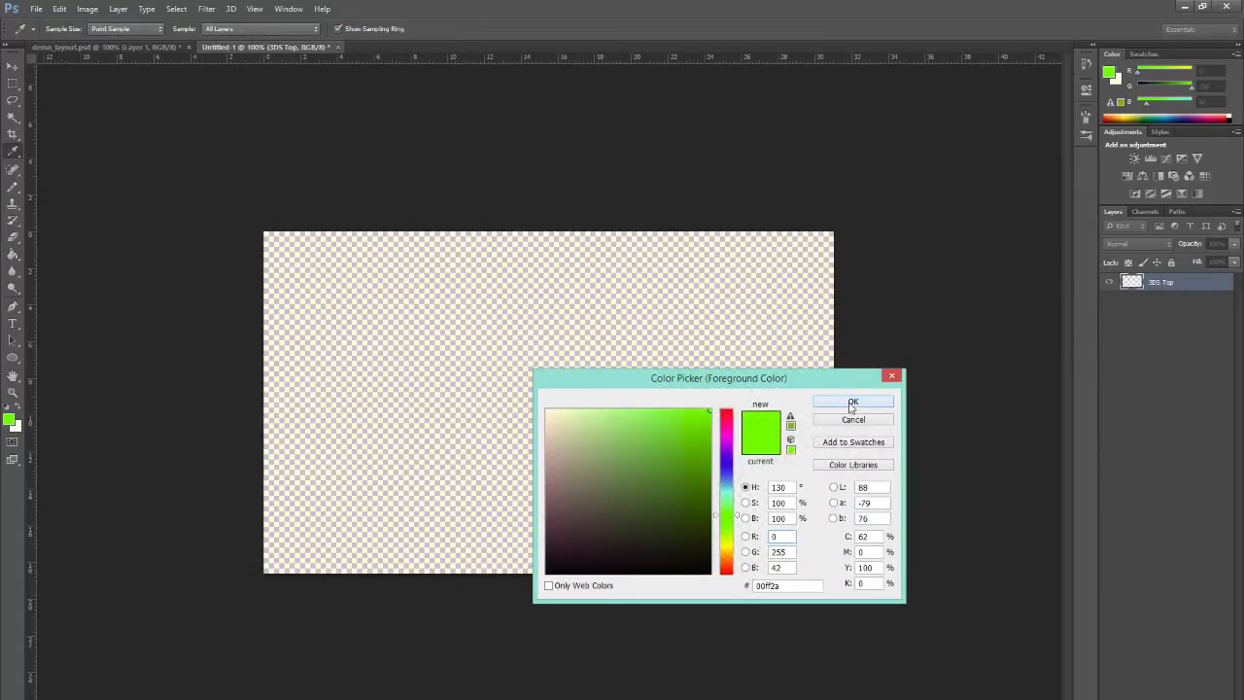
pyautogui.click(852, 401)
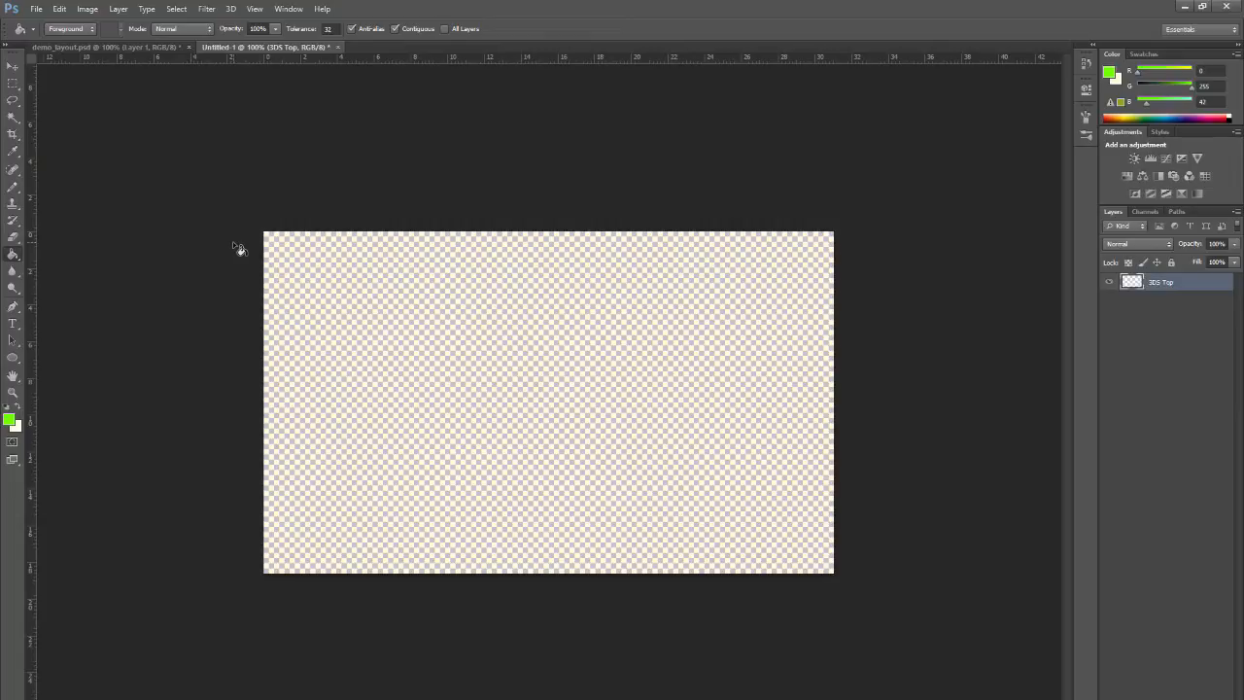
pyautogui.click(13, 255)
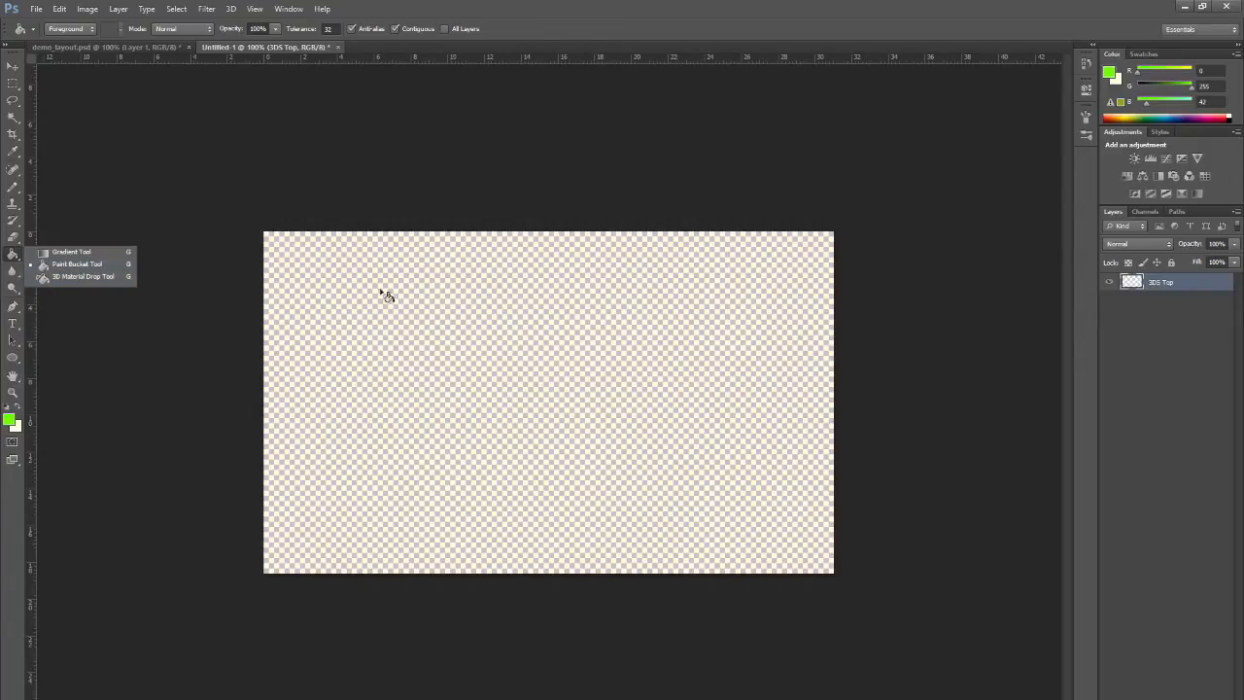
pyautogui.click(415, 293)
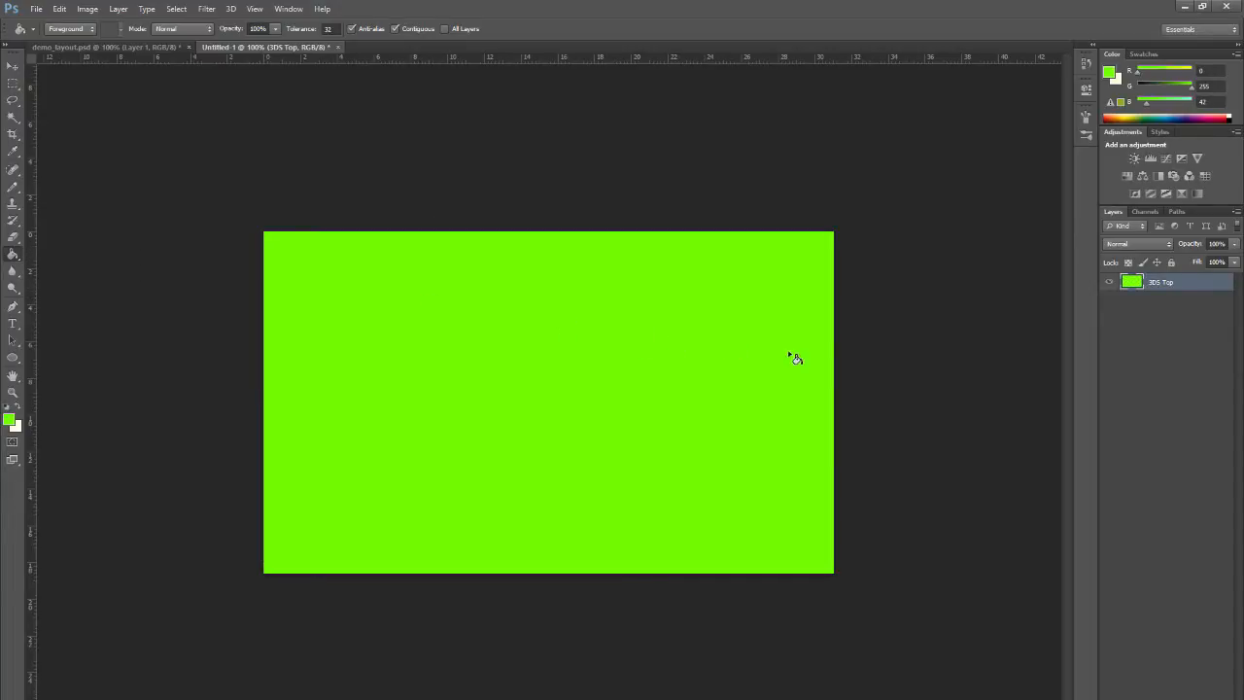
# Step: Duplicate the green layer into demo_layout.psd as 3DS Top and close the untitled document without saving it
pyautogui.rightClick(1164, 282)
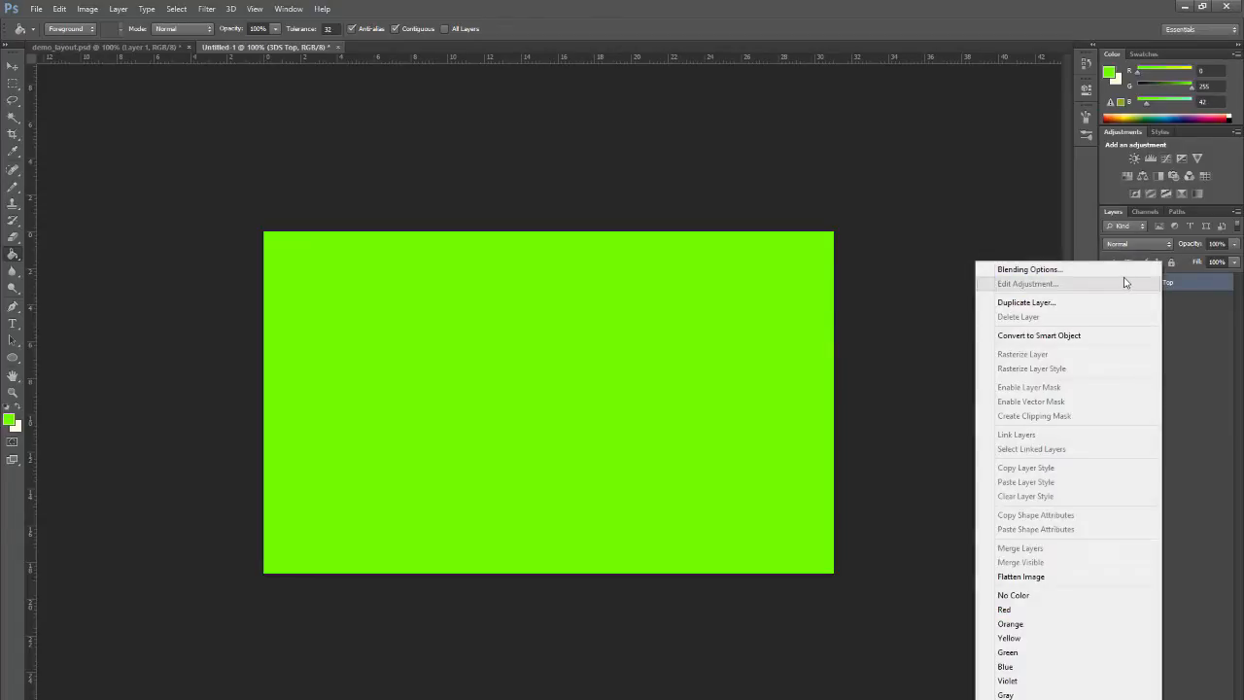
pyautogui.click(1079, 305)
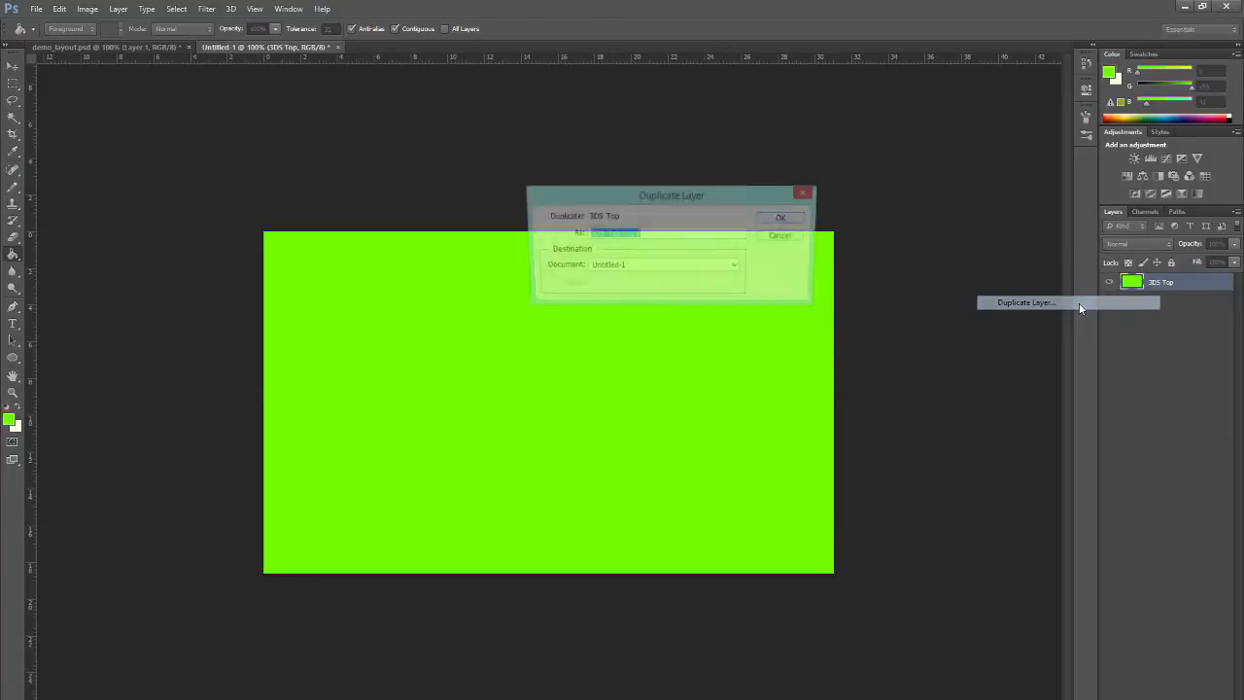
pyautogui.click(687, 232)
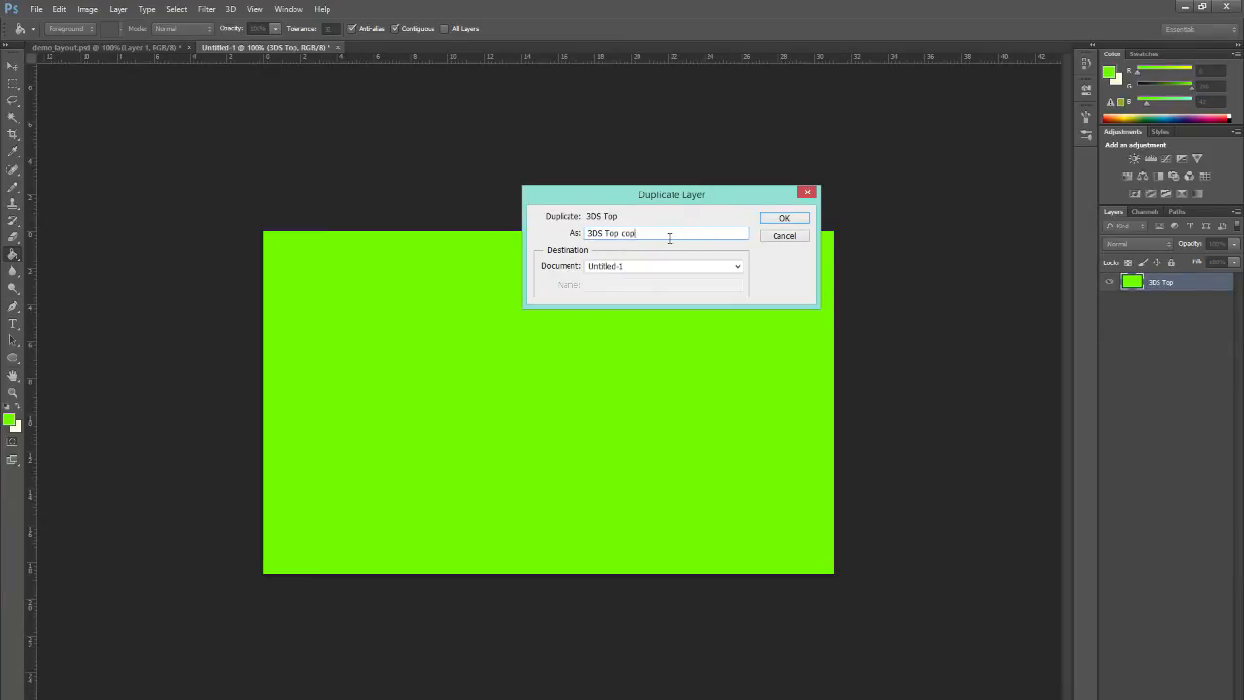
pyautogui.press('BackSpace')
pyautogui.press('BackSpace')
pyautogui.press('BackSpace')
pyautogui.click(659, 268)
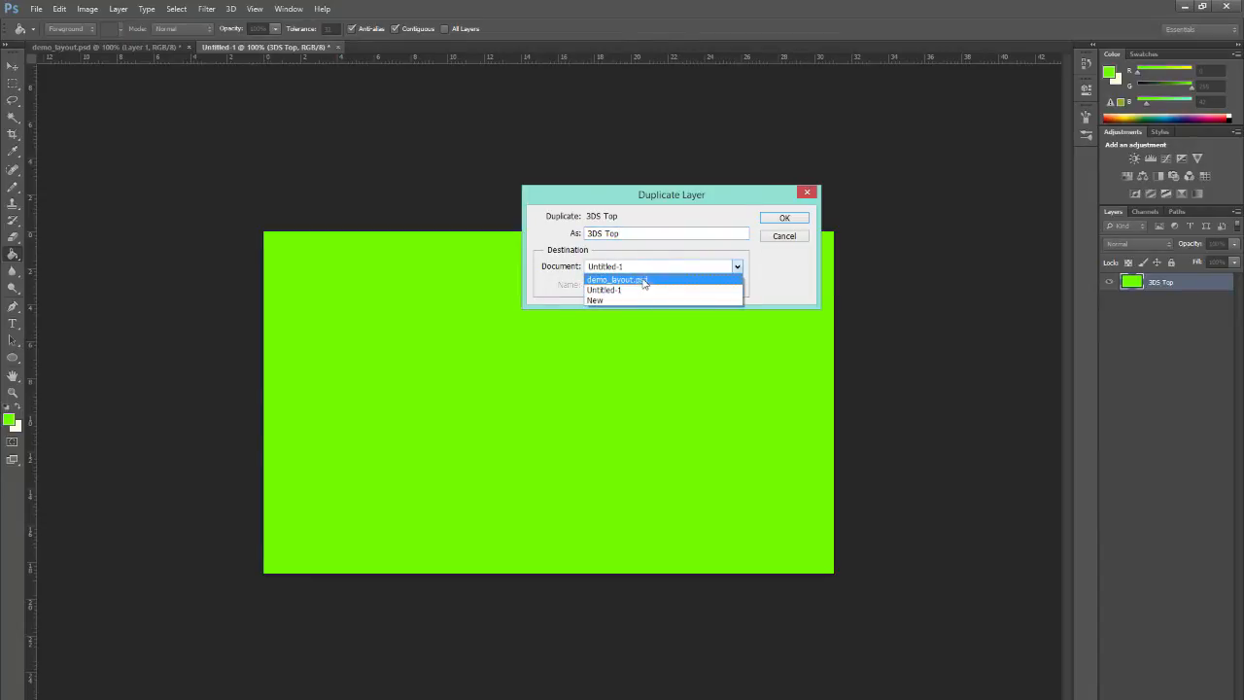
pyautogui.click(637, 281)
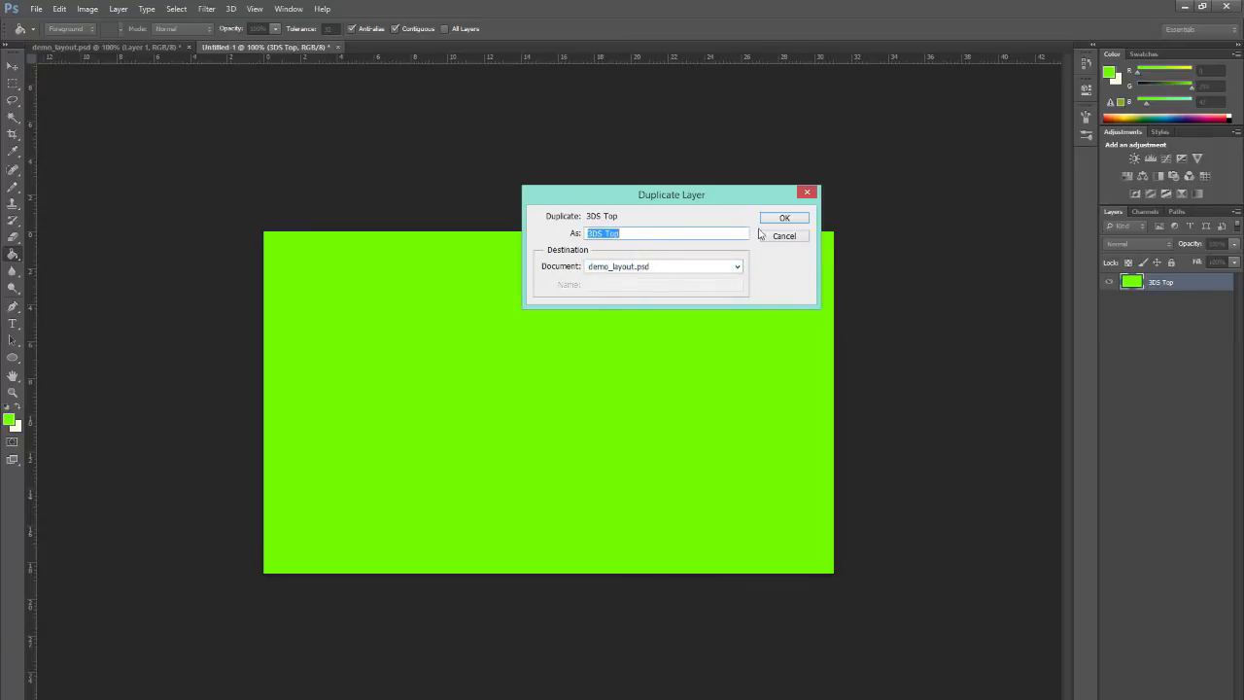
pyautogui.click(785, 217)
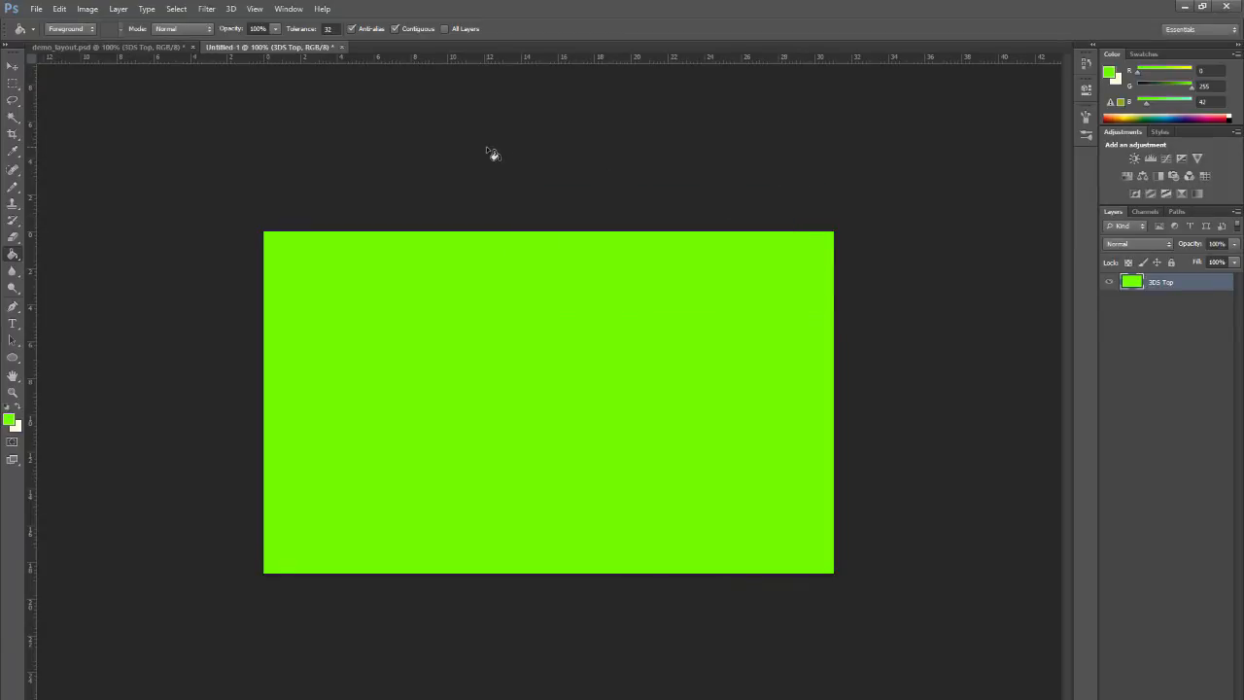
pyautogui.click(341, 47)
pyautogui.click(618, 284)
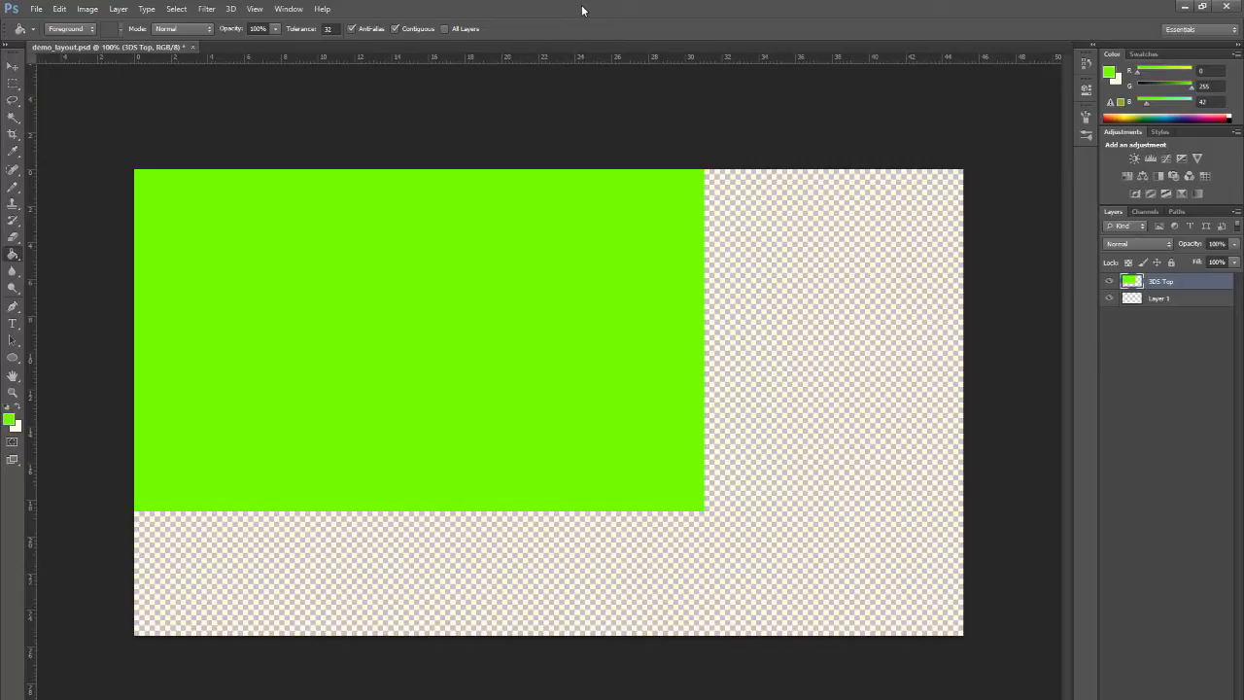
# Step: Create a new document with a transparent background, 320 pixels wide and 240 pixels high
pyautogui.hotkey('ctrl', 'n')
pyautogui.doubleClick(574, 333)
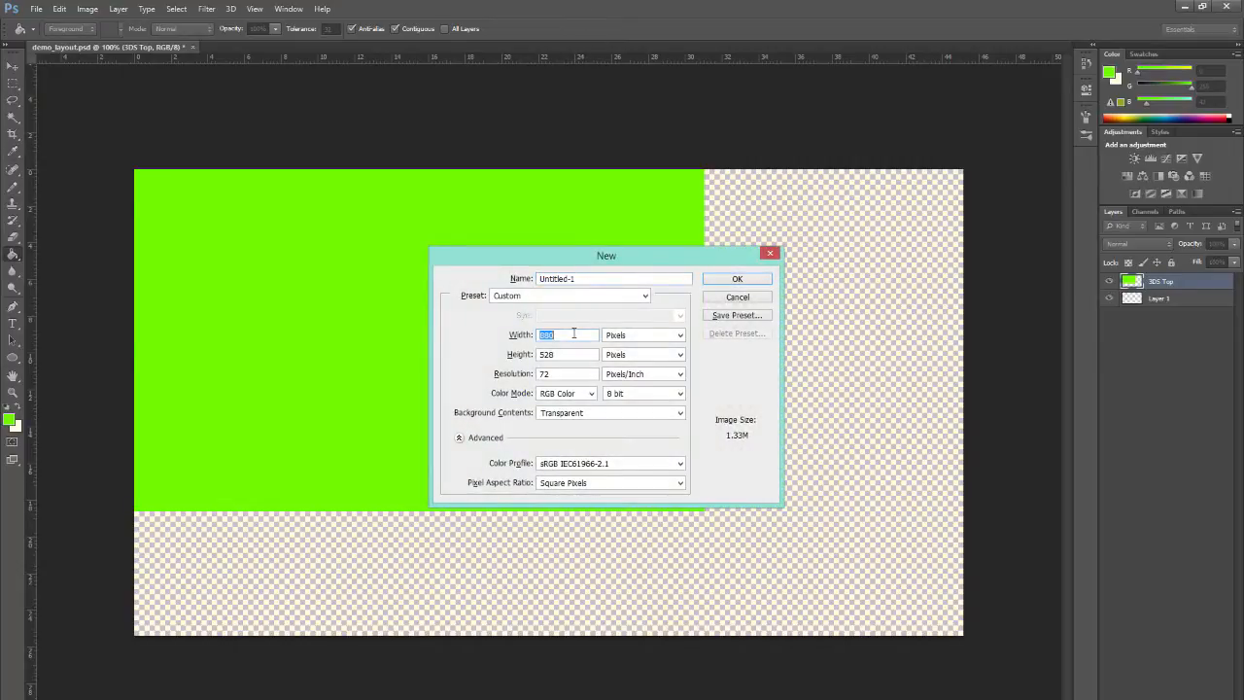
pyautogui.write('320')
pyautogui.doubleClick(571, 355)
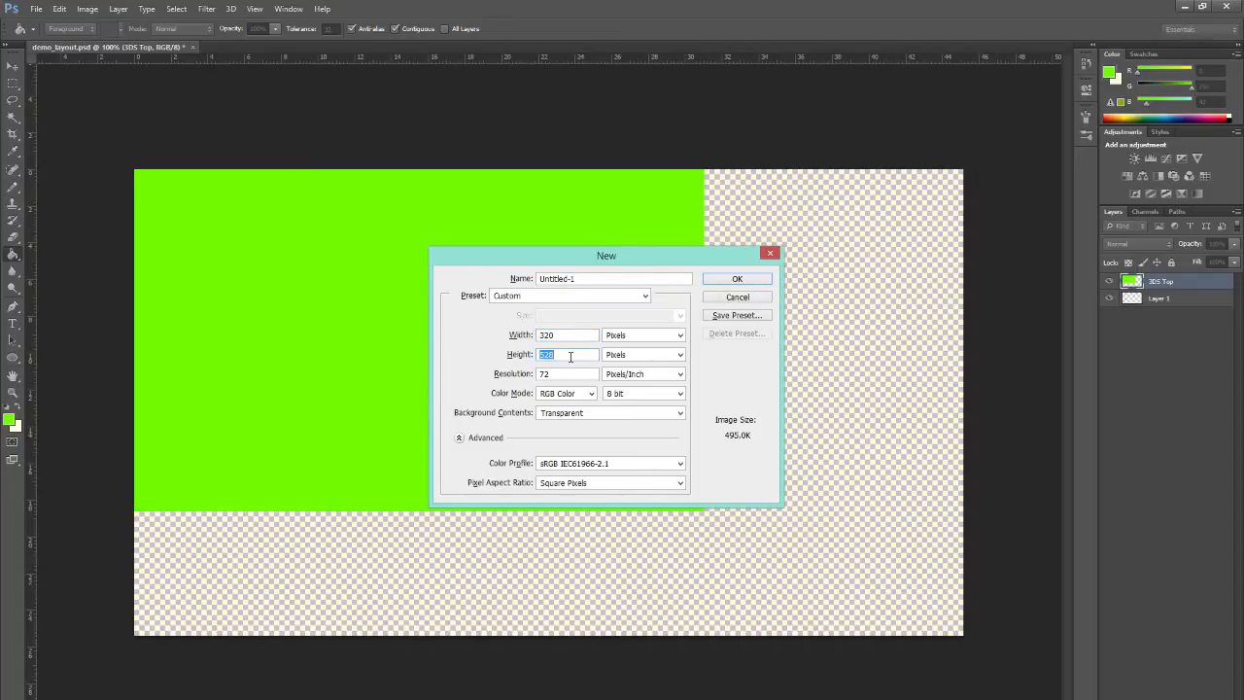
pyautogui.write('240')
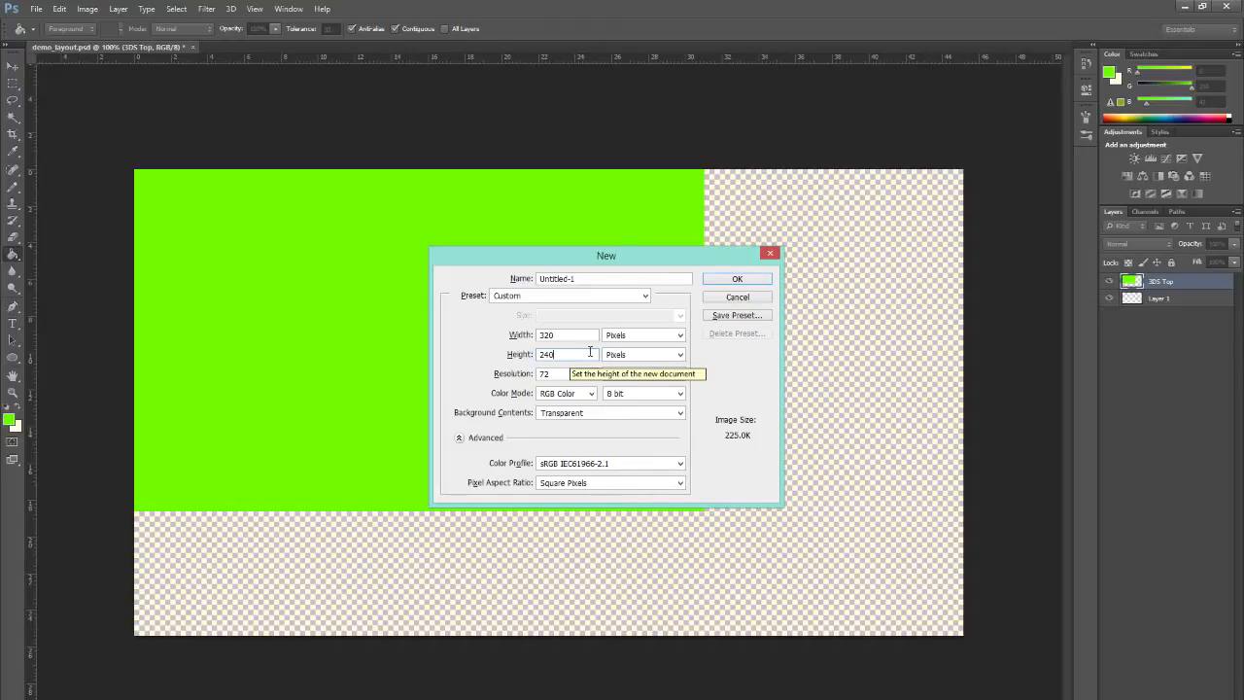
pyautogui.click(738, 279)
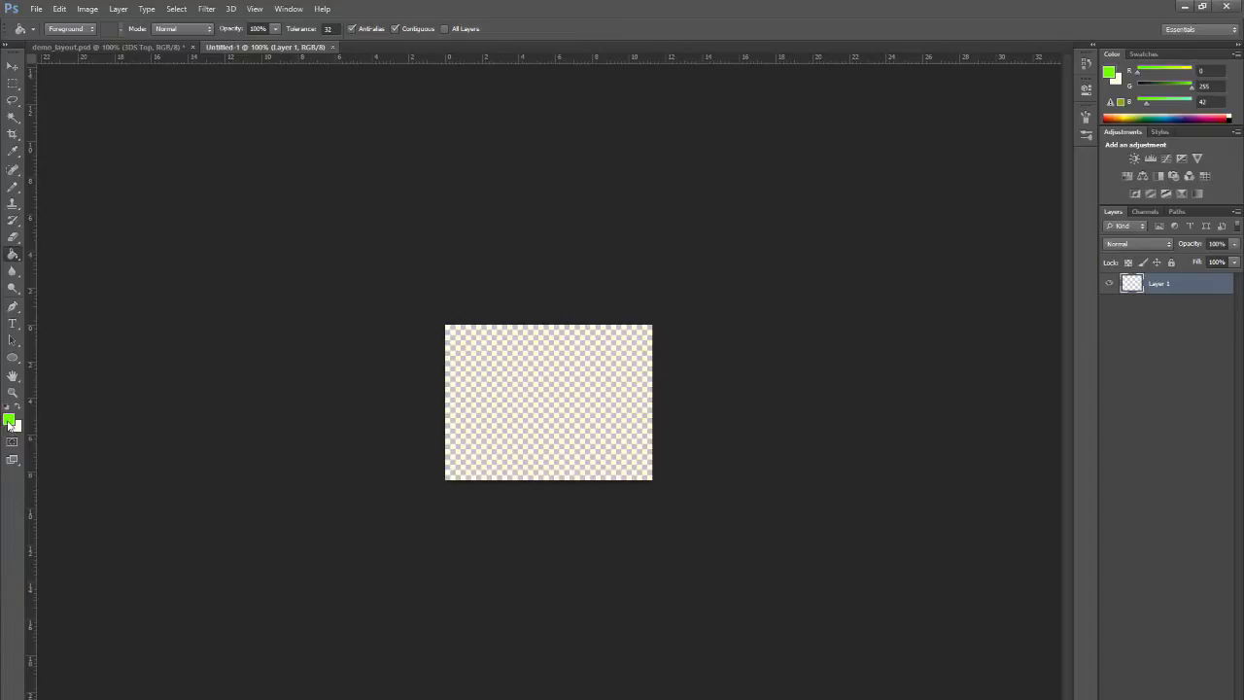
# Step: Fill the new document's layer with the bright green foreground colour and rename the layer to 3DS Bottom
pyautogui.click(572, 370)
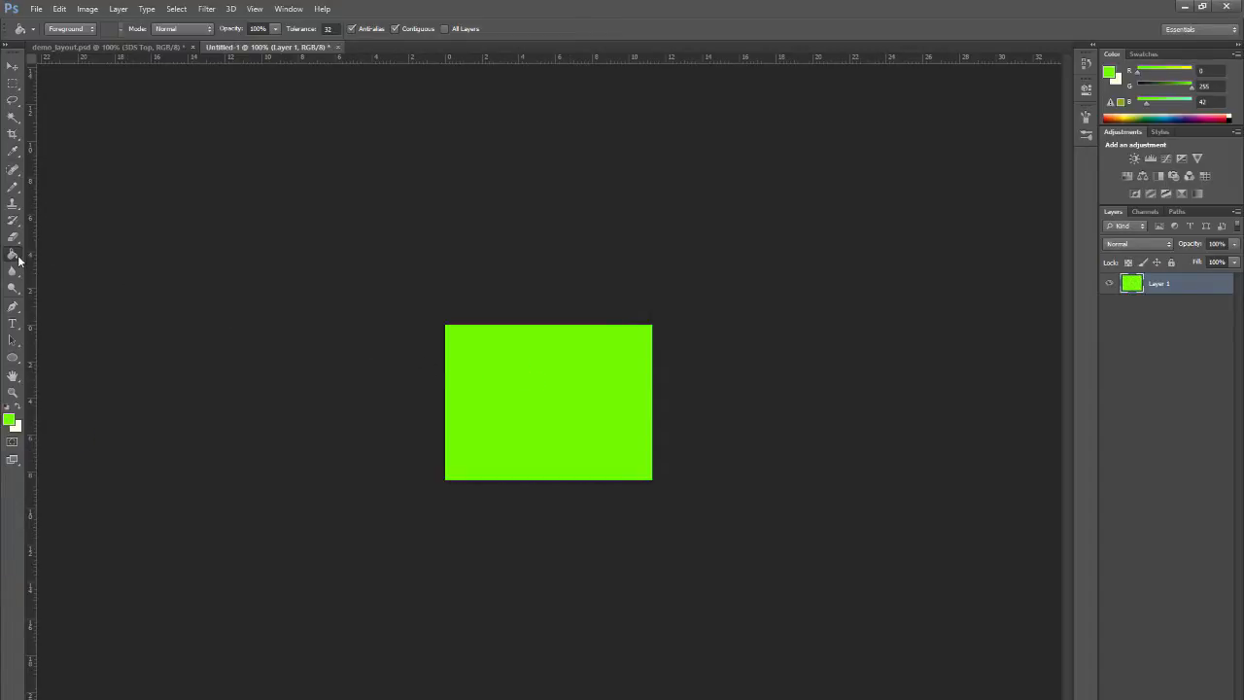
pyautogui.doubleClick(1166, 284)
pyautogui.write('3DS Bottom')
pyautogui.press('Return')
# Step: Duplicate the 3DS Bottom layer into demo_layout.psd, keeping the name 3DS Bottom
pyautogui.rightClick(1160, 282)
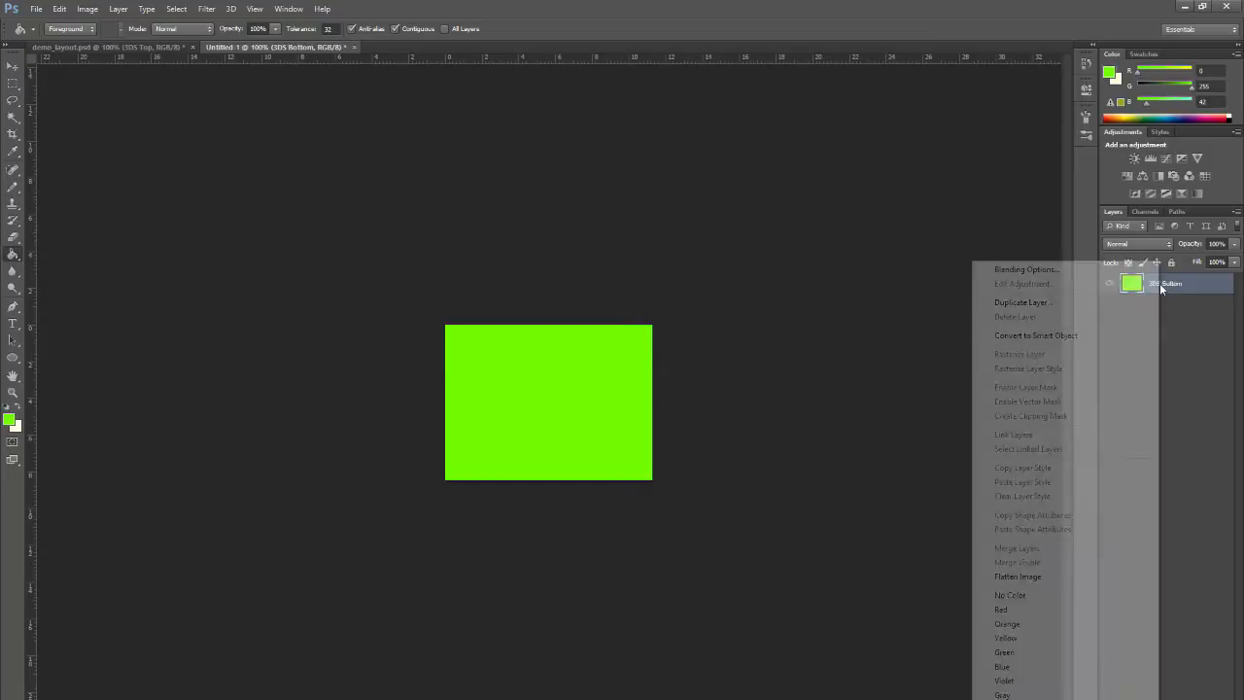
pyautogui.click(1030, 304)
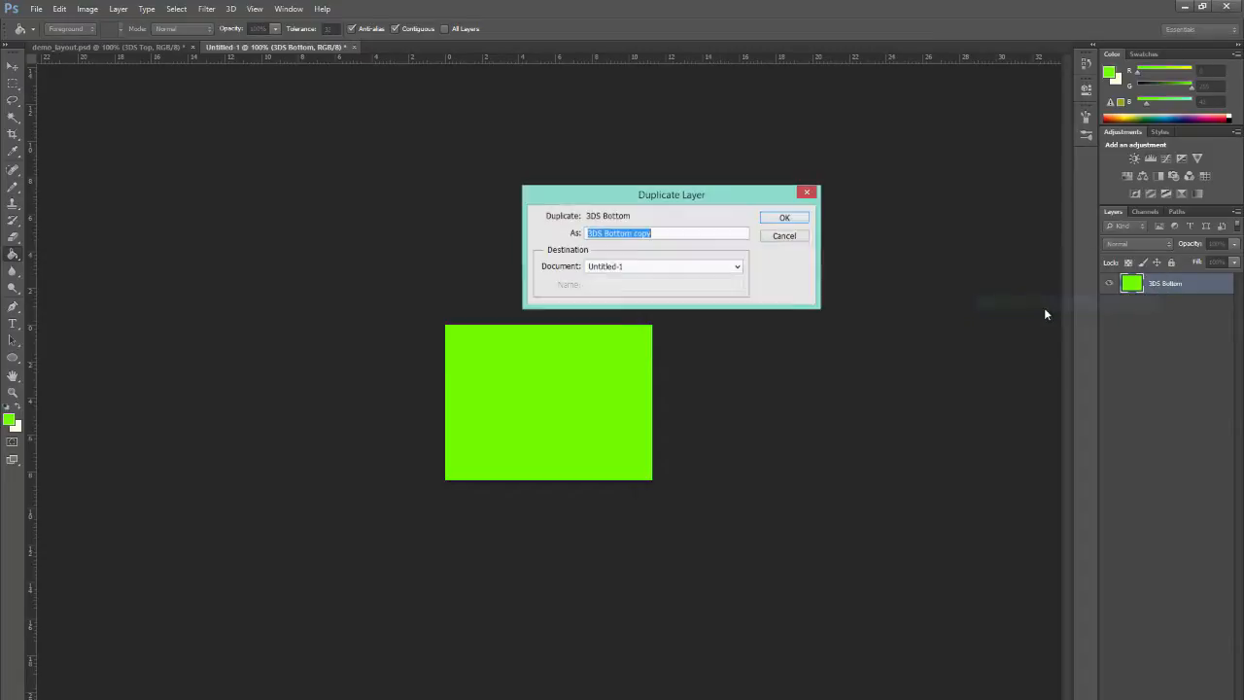
pyautogui.click(690, 233)
pyautogui.press('BackSpace')
pyautogui.press('BackSpace')
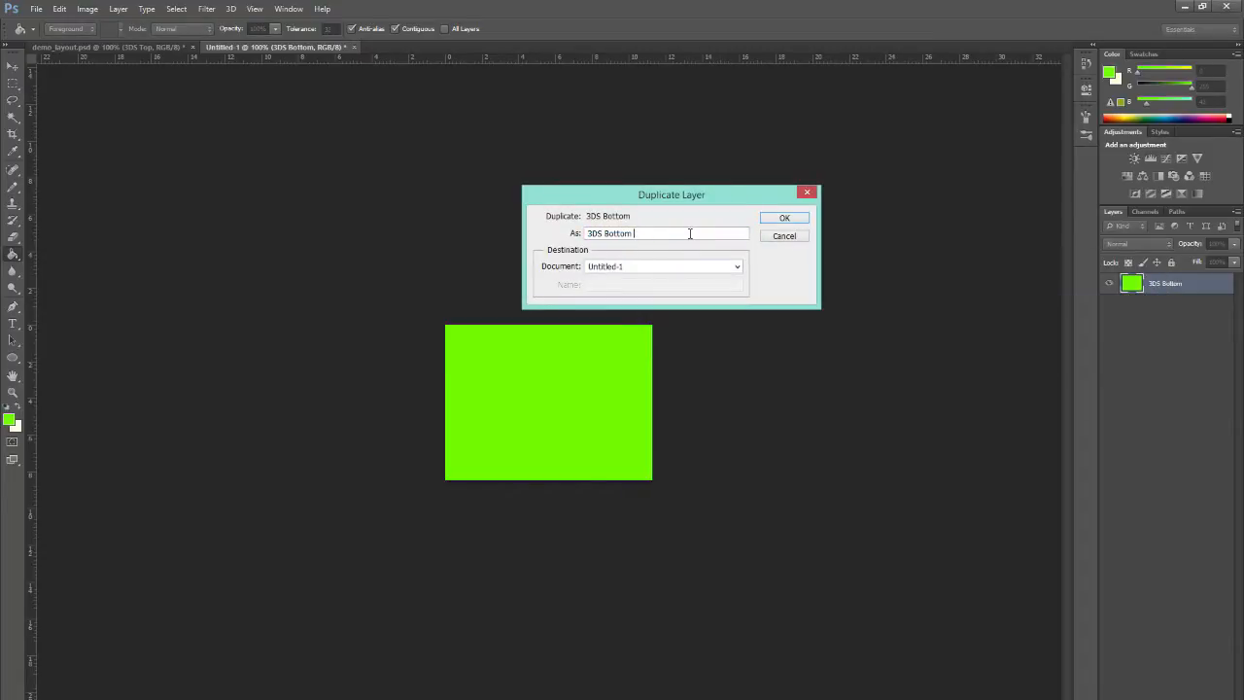
pyautogui.click(661, 266)
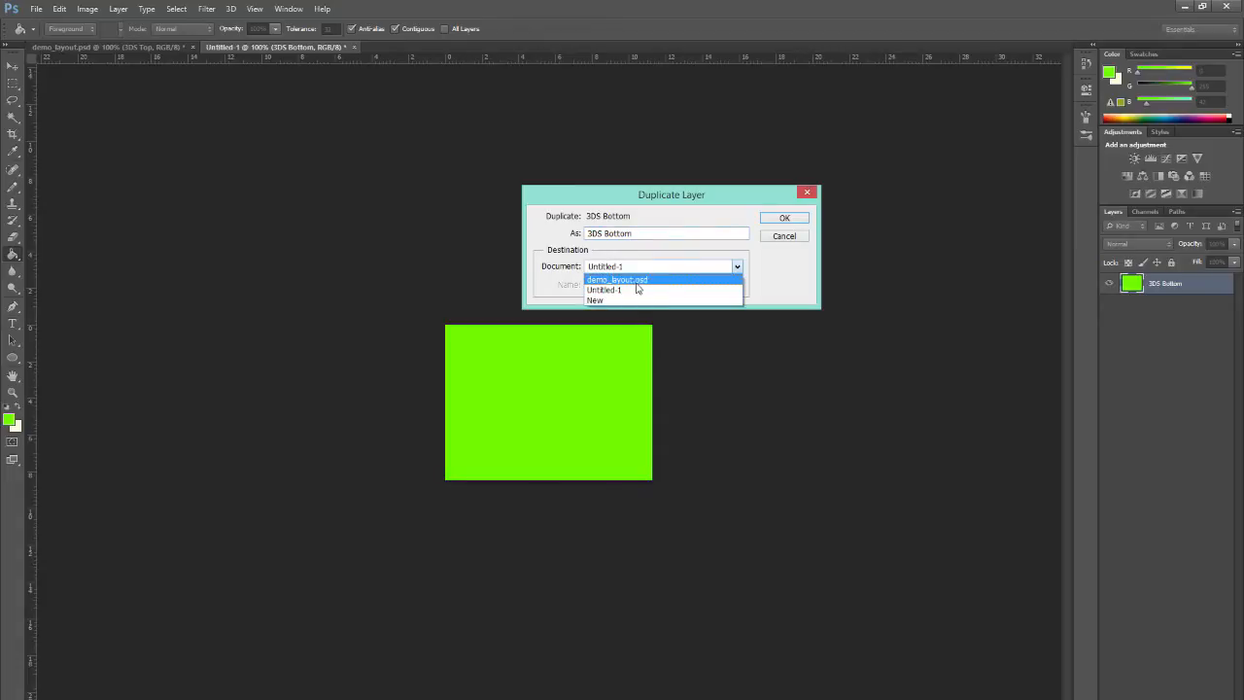
pyautogui.click(634, 281)
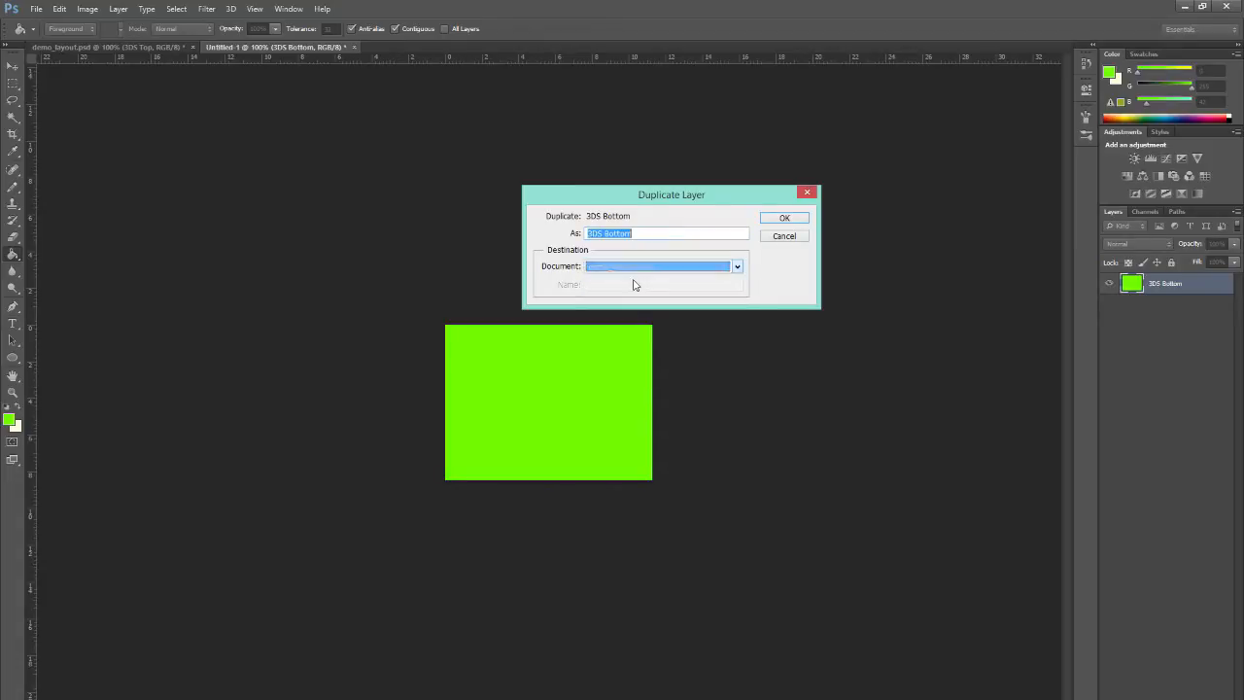
pyautogui.click(787, 217)
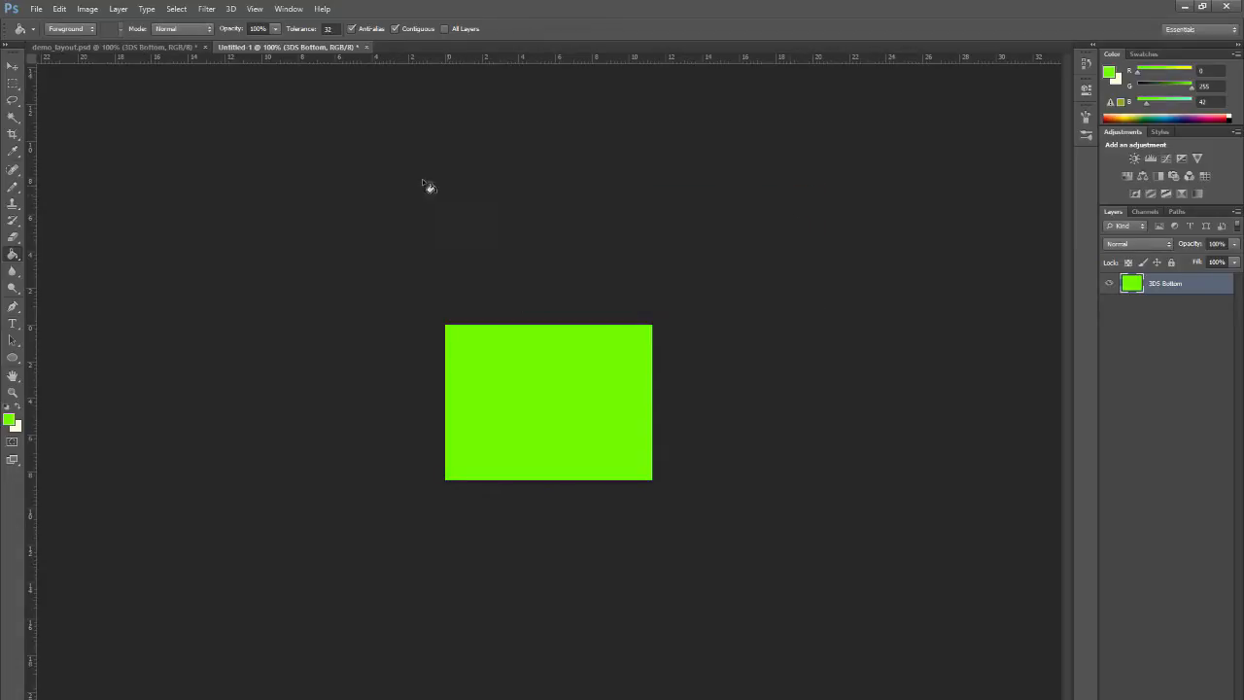
# Step: In demo_layout.psd, move the 3DS Bottom layer to the canvas's right edge, aligning its lower edge with that of 3DS Top
pyautogui.click(94, 47)
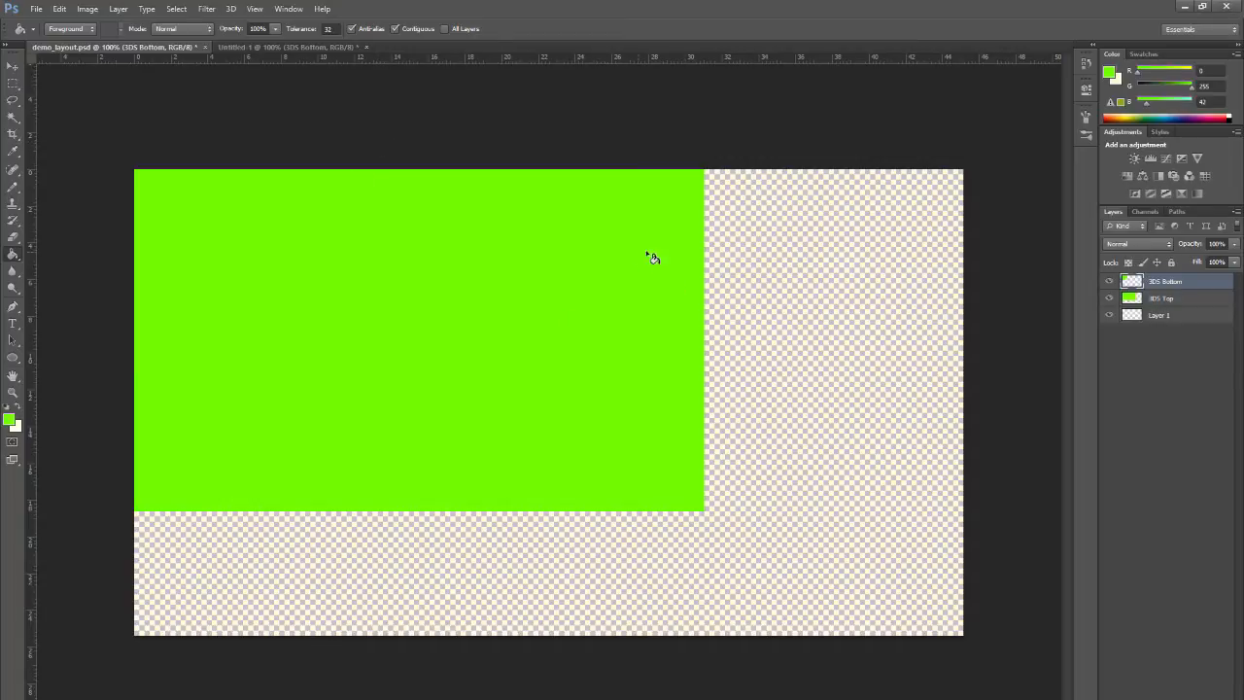
pyautogui.click(1110, 299)
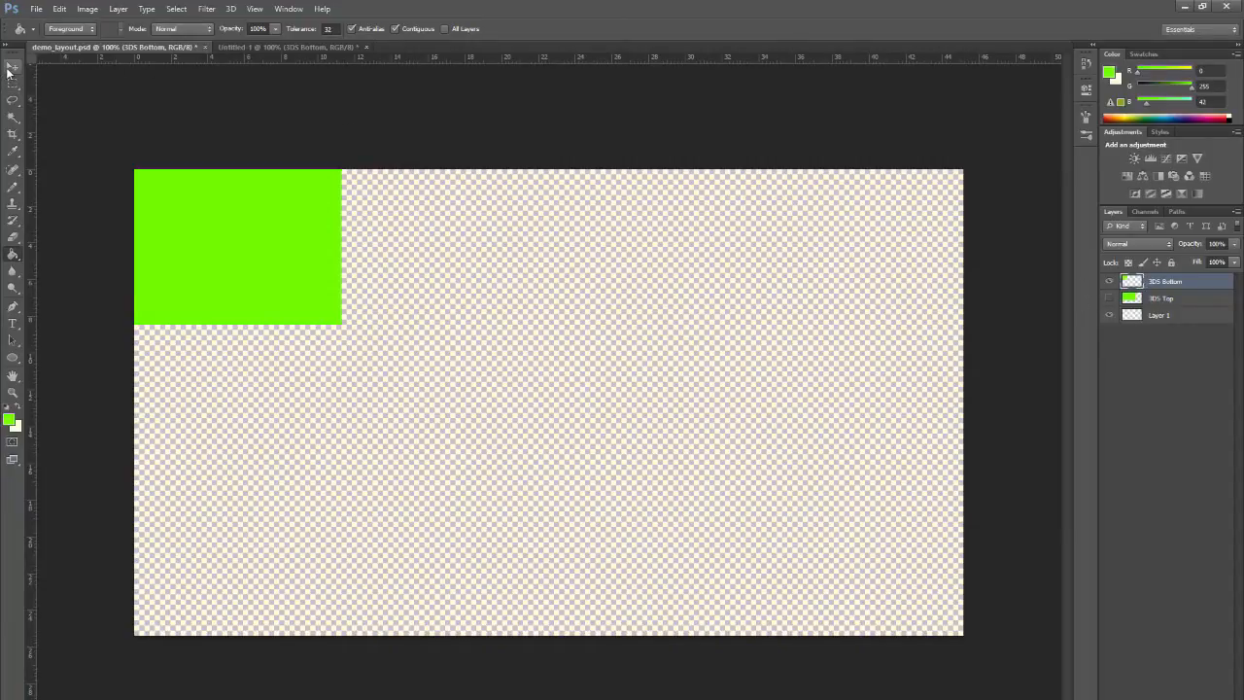
pyautogui.click(1109, 299)
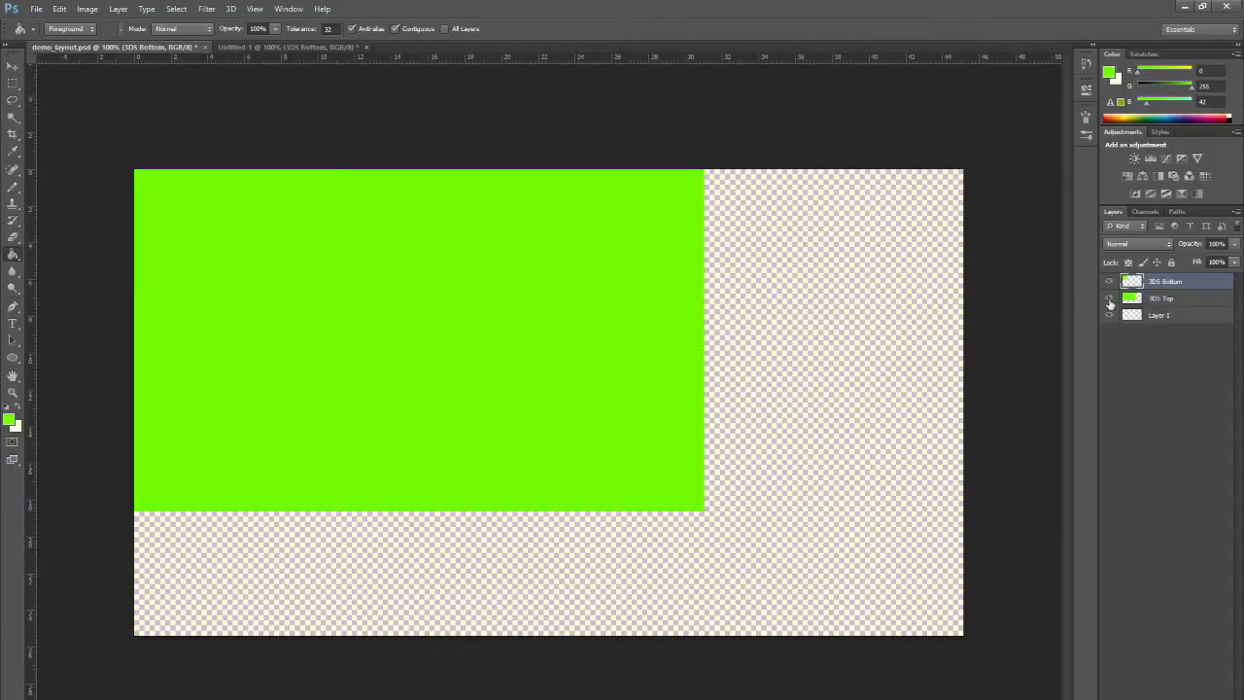
pyautogui.click(16, 68)
pyautogui.moveTo(470, 416); pyautogui.dragTo(830, 491)
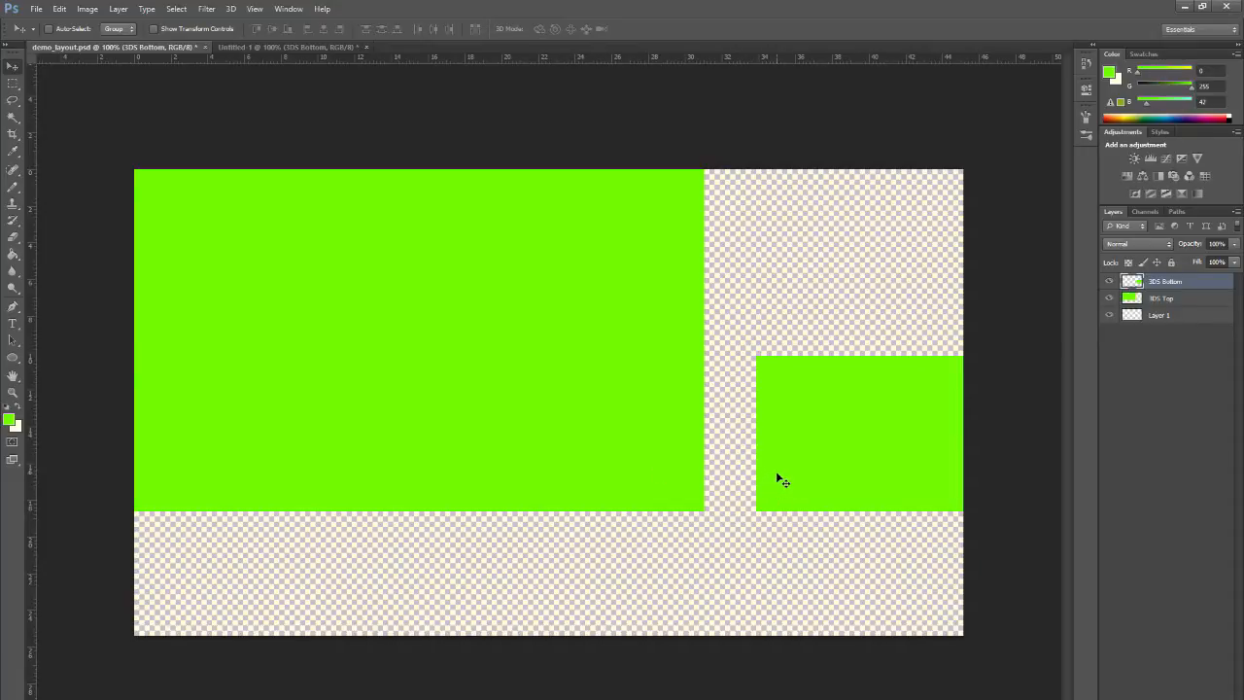
pyautogui.press('m')
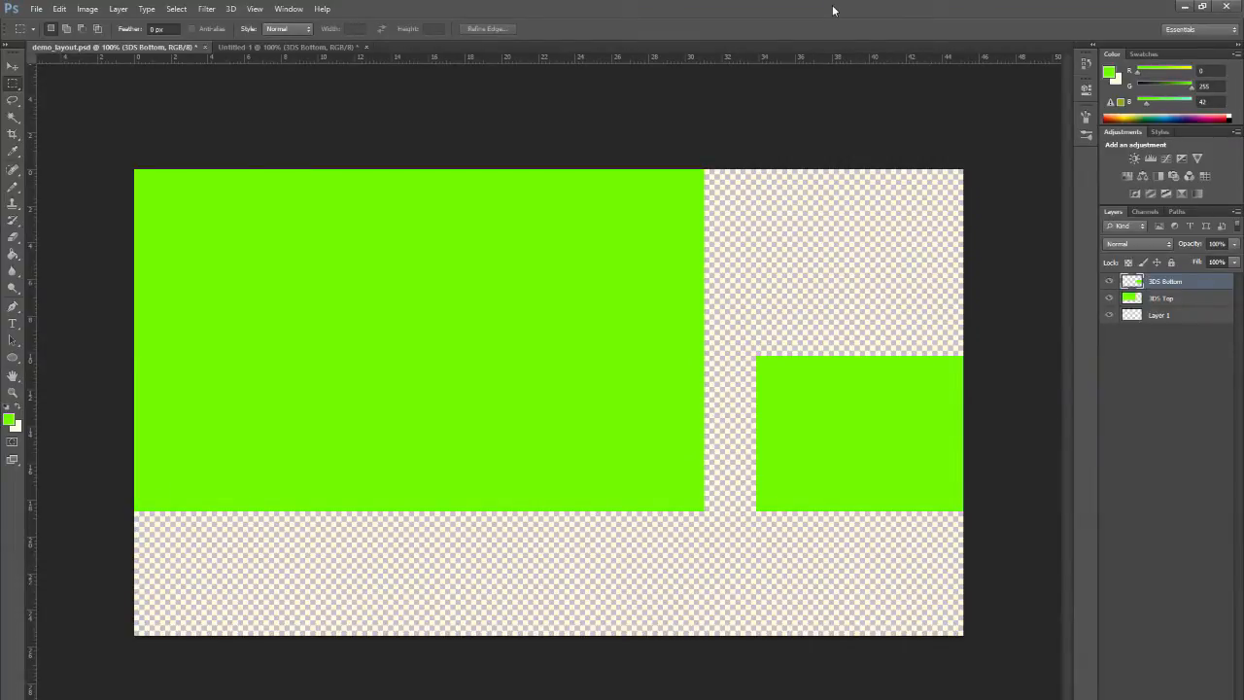
# Step: Create a new document with a transparent background, 320 pixels wide and 180 pixels high
pyautogui.hotkey('ctrl', 'n')
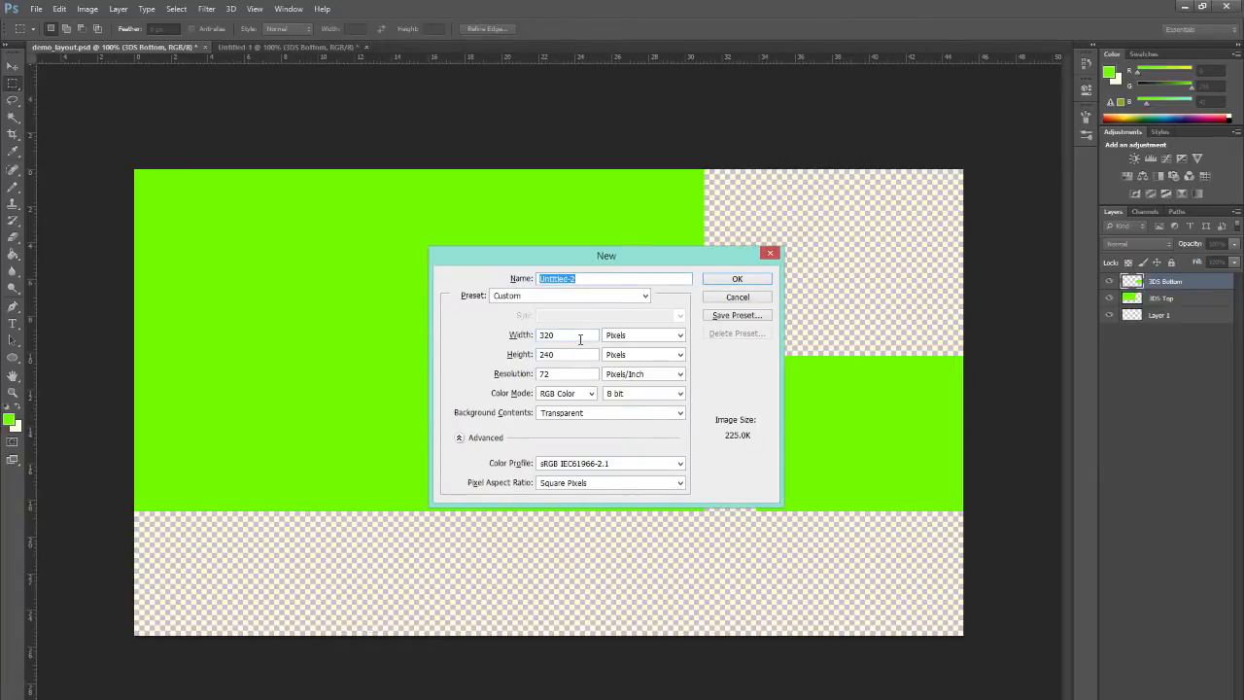
pyautogui.doubleClick(566, 354)
pyautogui.write('180')
pyautogui.click(724, 281)
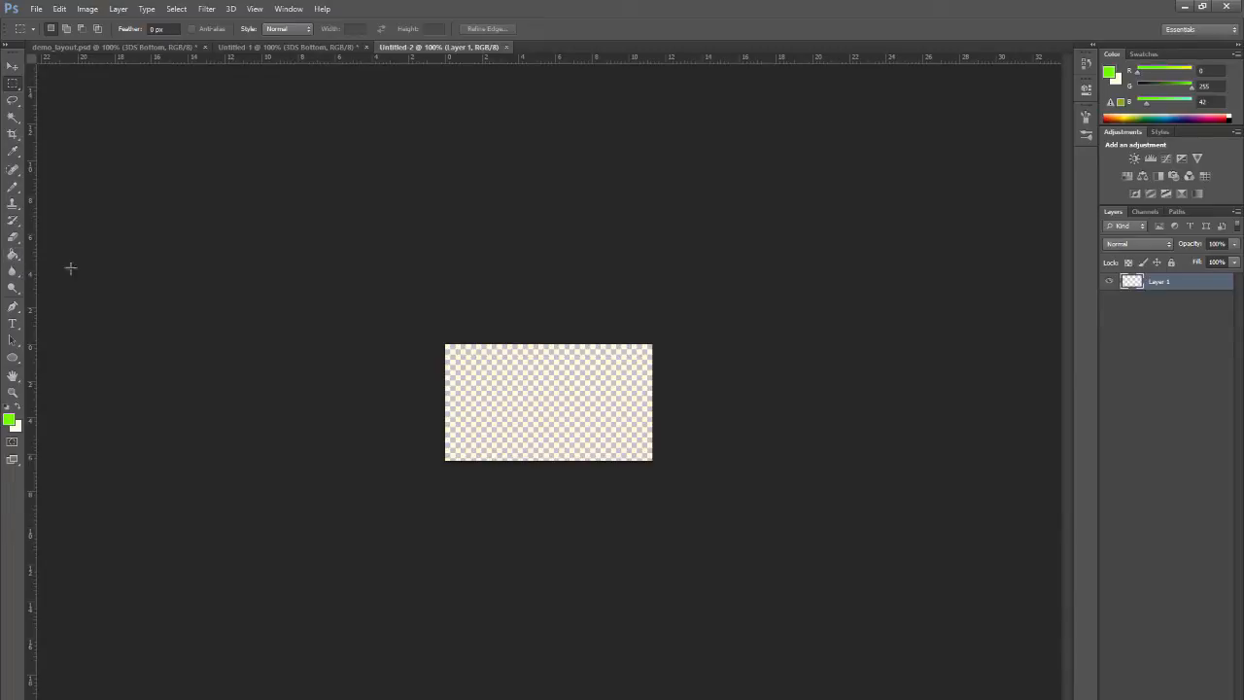
# Step: Fill the 320 x 180 document's layer with bright green using the Paint Bucket Tool and rename the layer to Webcam
pyautogui.click(13, 255)
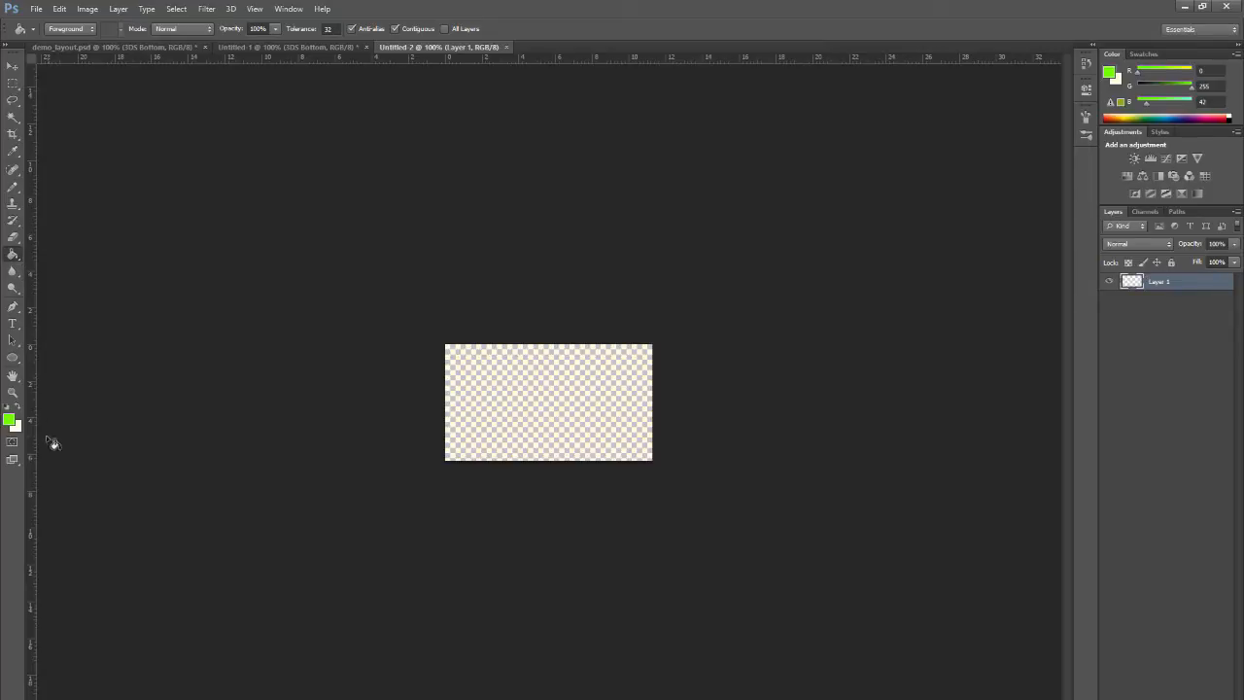
pyautogui.click(537, 381)
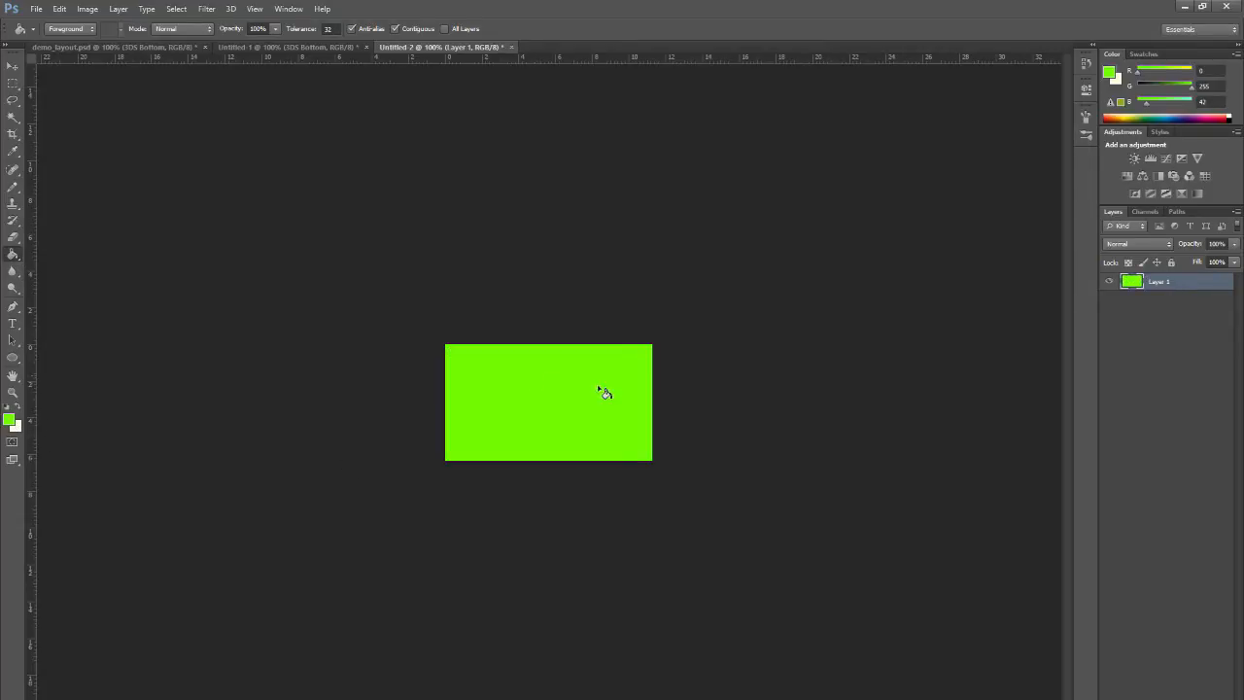
pyautogui.rightClick(1162, 283)
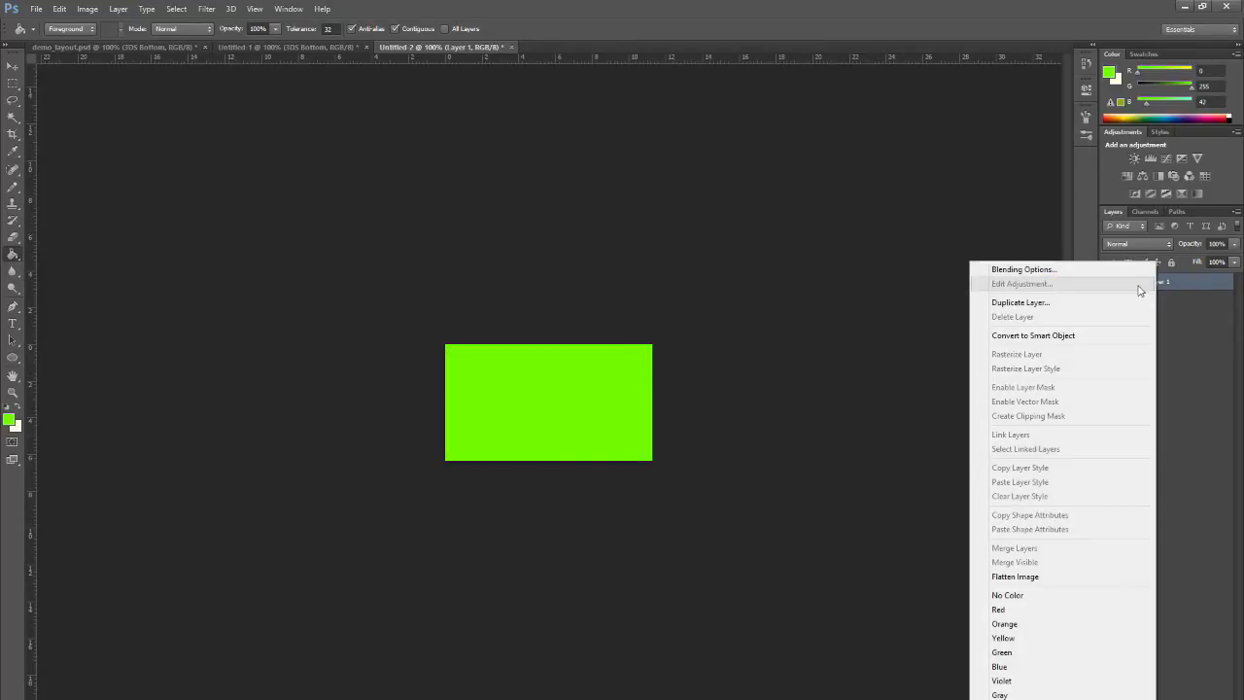
pyautogui.click(1163, 283)
pyautogui.doubleClick(1162, 282)
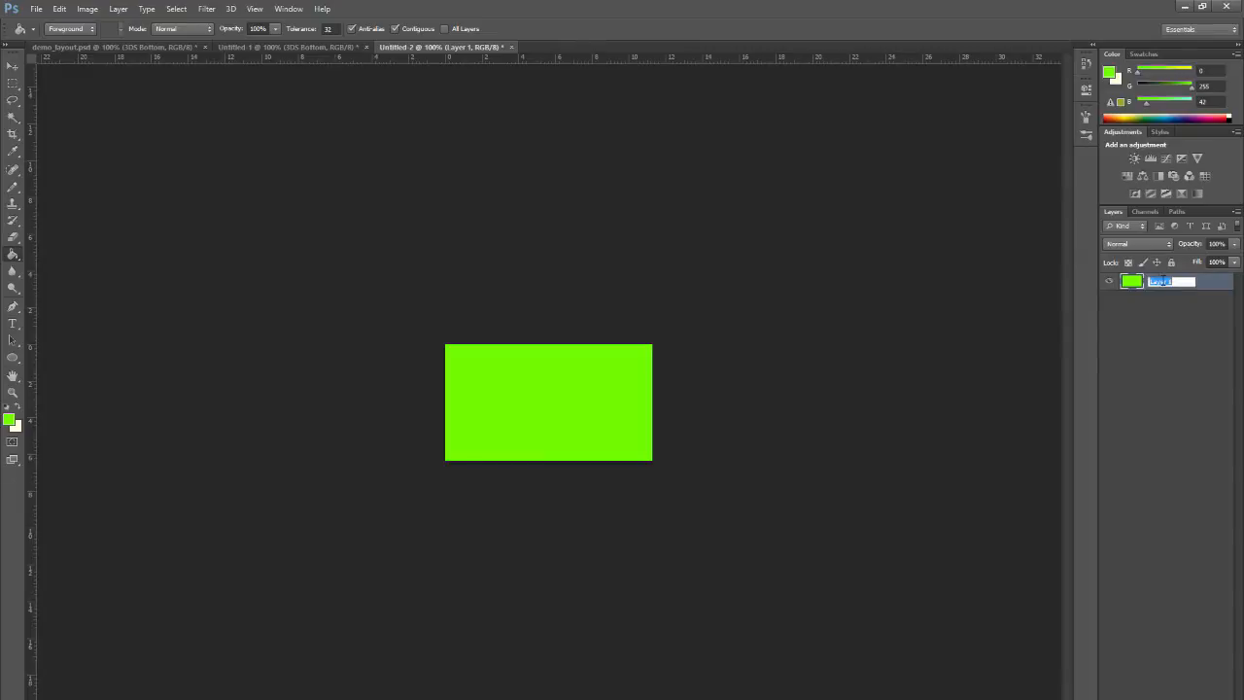
pyautogui.write('Webcam')
pyautogui.press('Return')
# Step: Duplicate the Webcam layer into demo_layout.psd under the name Webcam
pyautogui.rightClick(1167, 283)
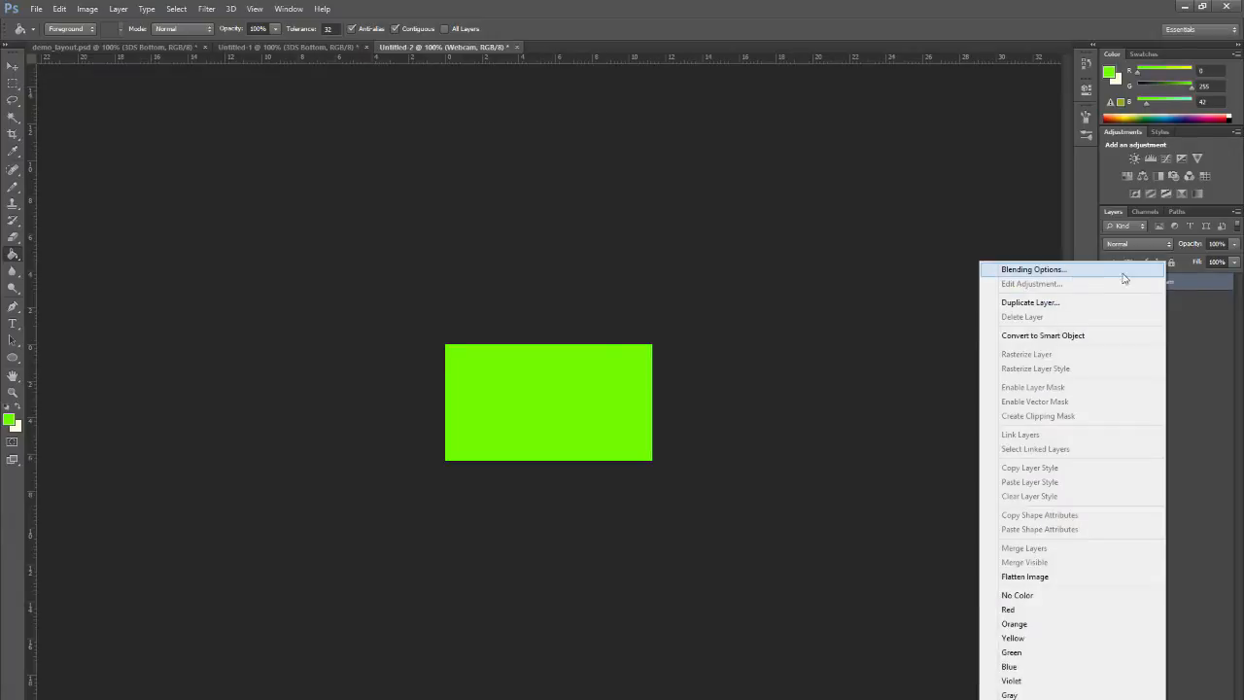
pyautogui.click(1056, 305)
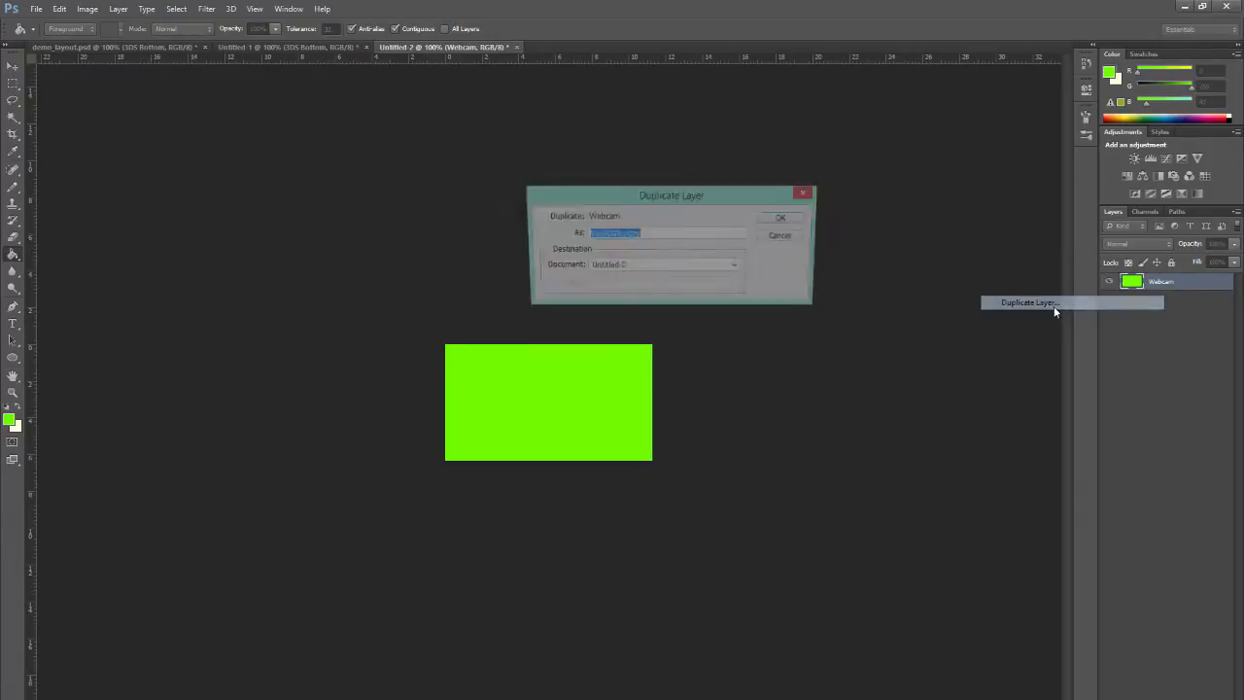
pyautogui.click(654, 268)
pyautogui.click(622, 281)
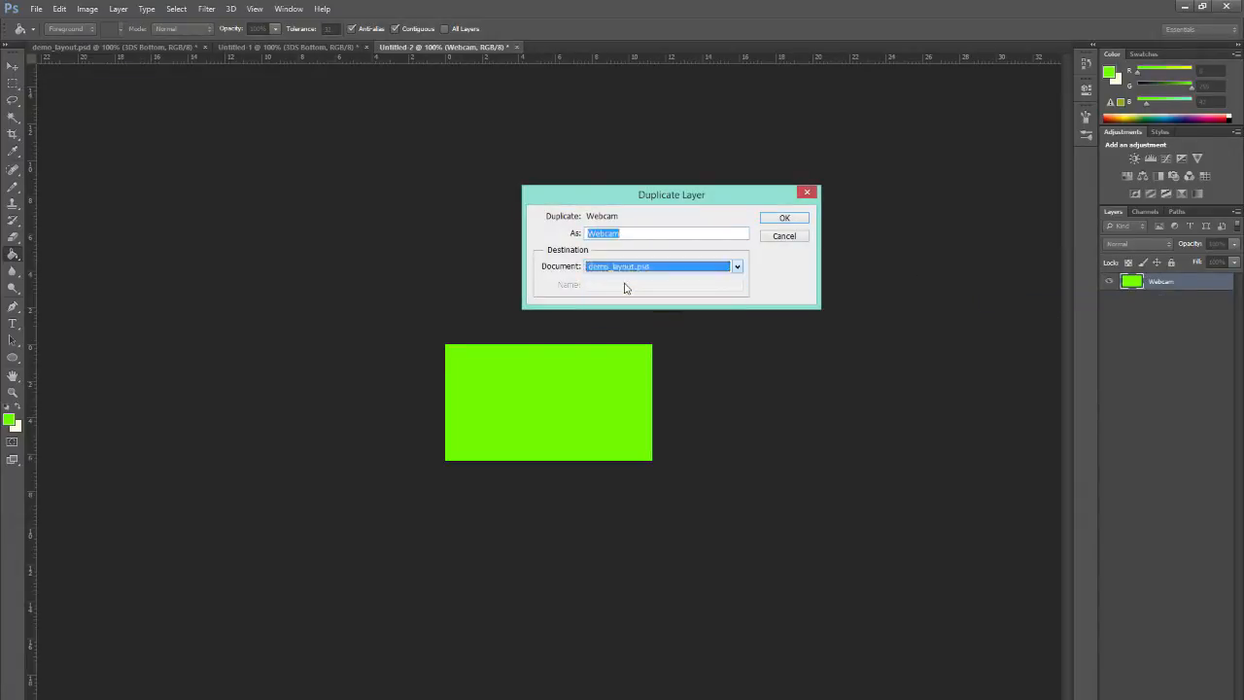
pyautogui.click(784, 217)
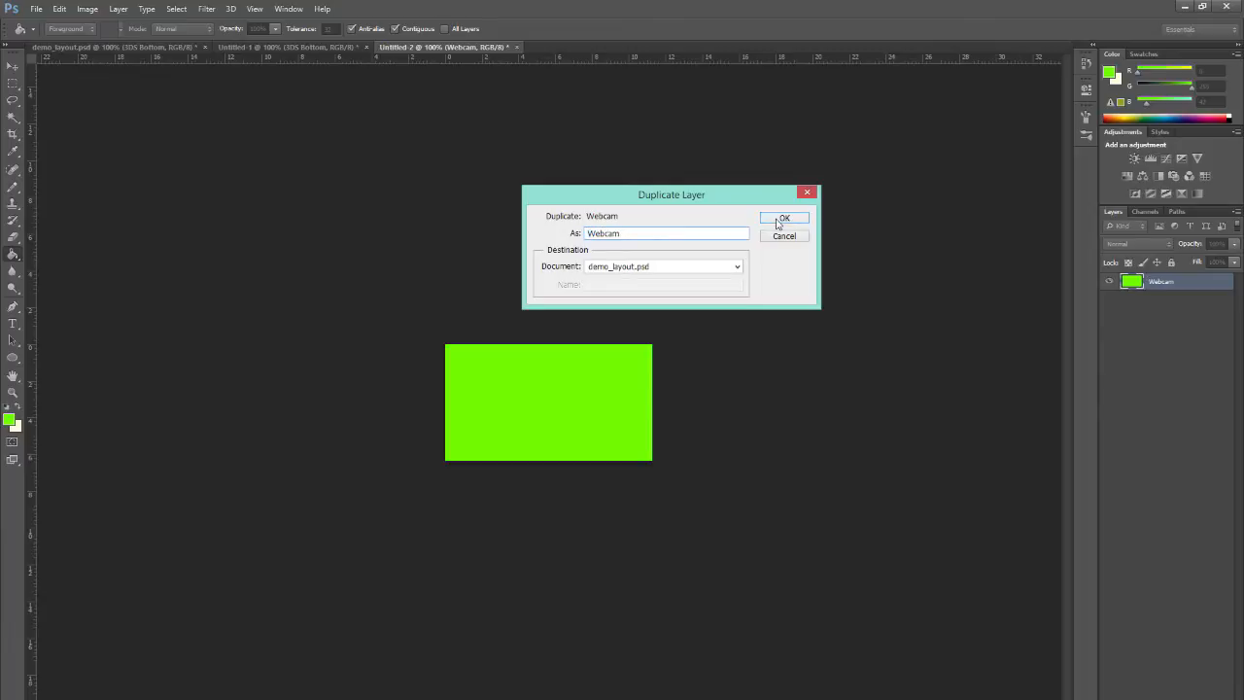
# Step: Close both untitled documents, Untitled-2 and Untitled-1, without saving changes
pyautogui.click(504, 47)
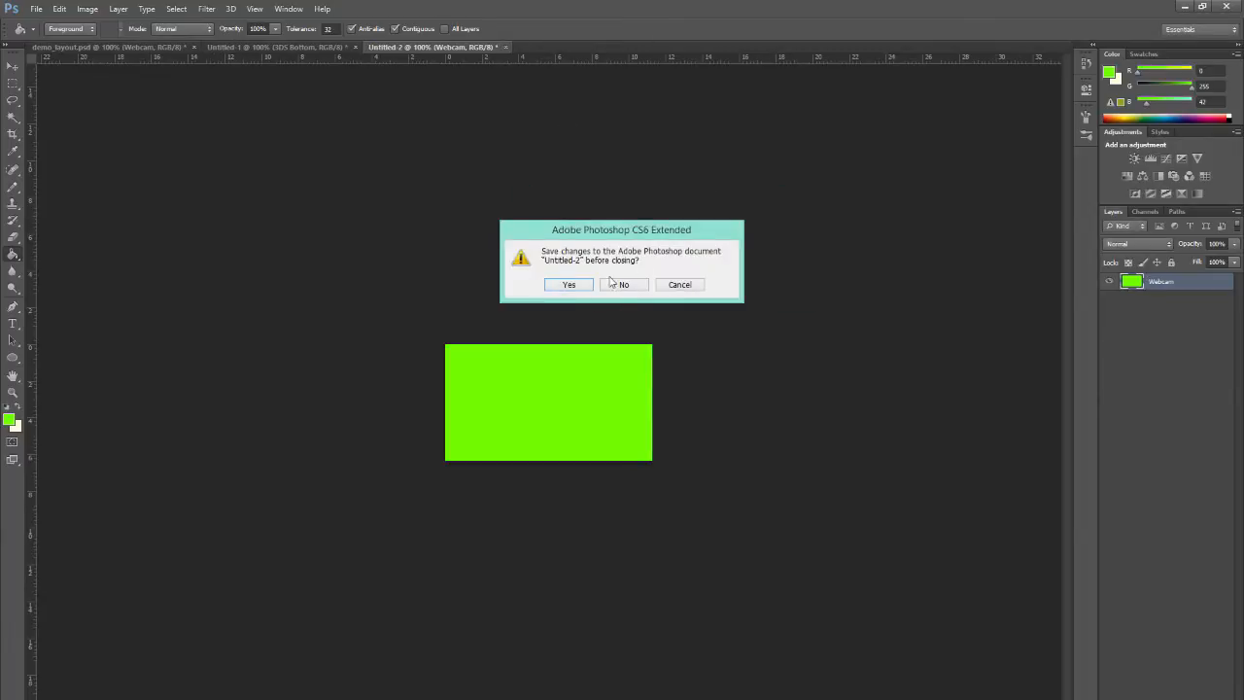
pyautogui.click(620, 285)
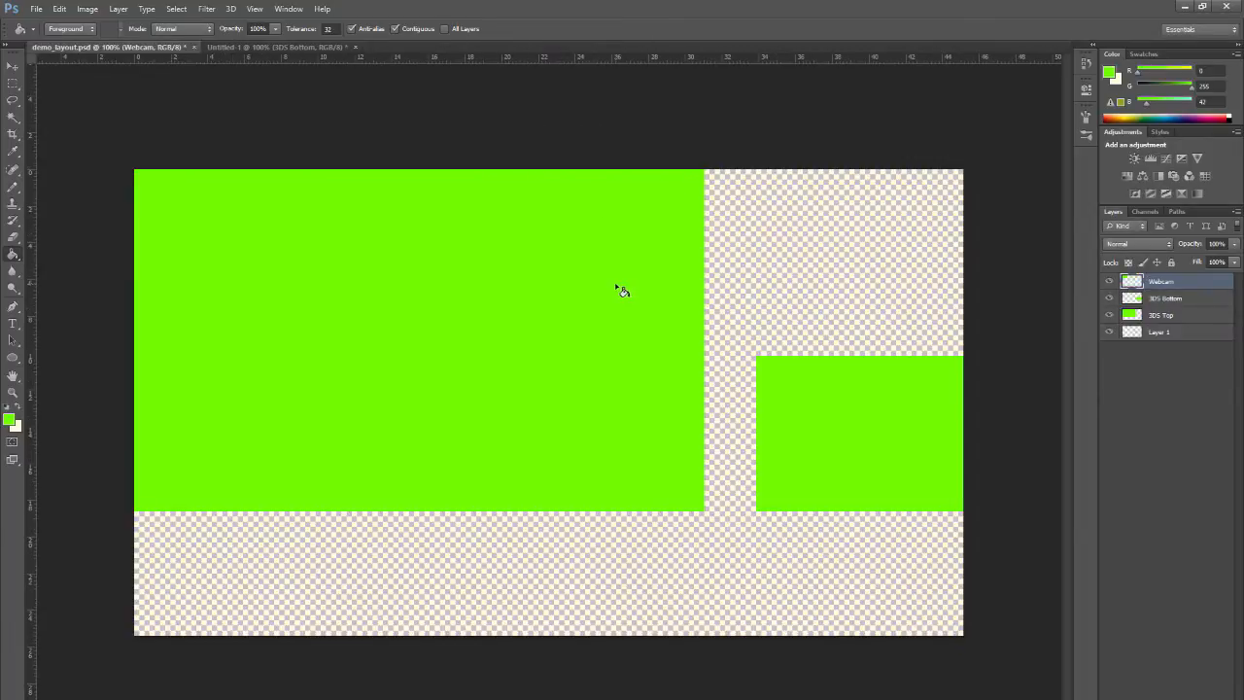
pyautogui.click(288, 47)
pyautogui.click(356, 47)
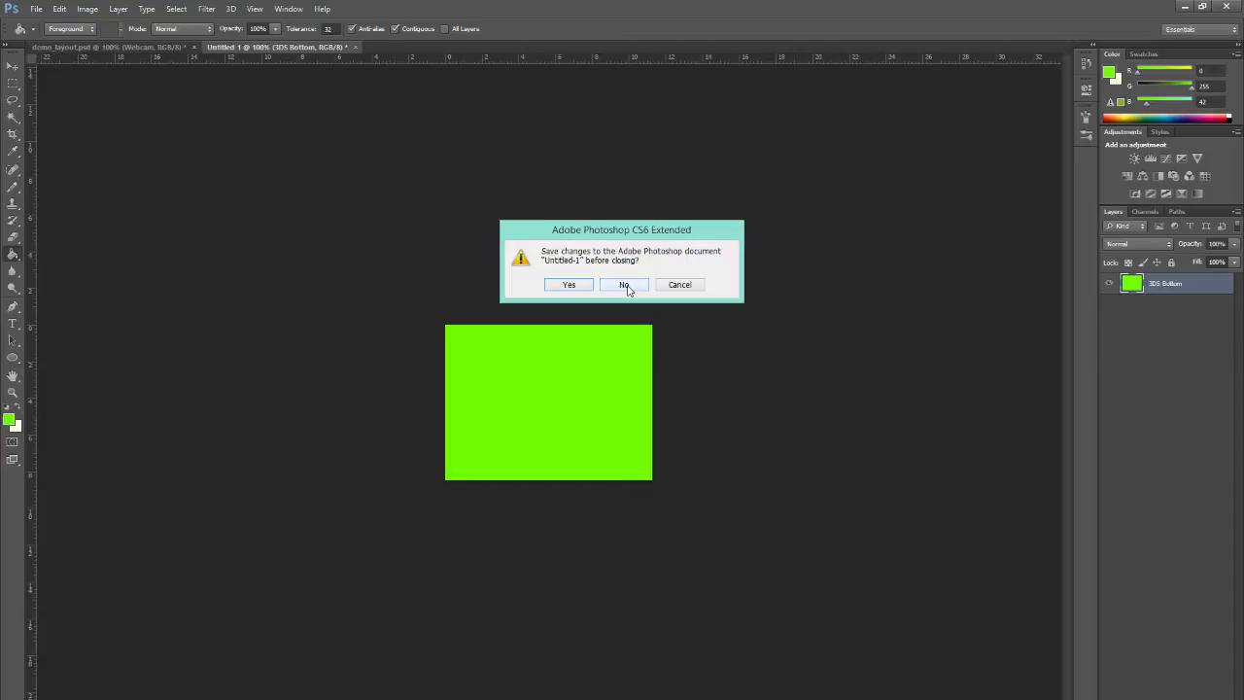
pyautogui.click(625, 285)
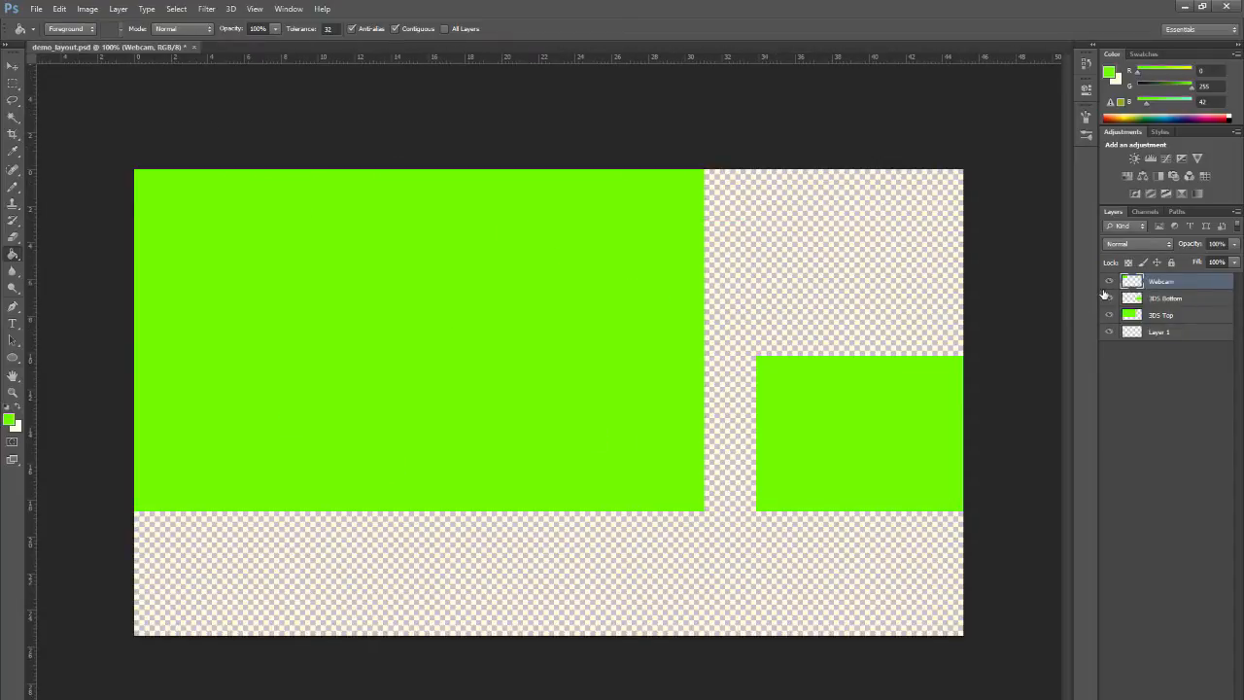
# Step: Move the Webcam layer into the upper-right corner of the demo_layout canvas, above the 3DS Bottom rectangle
pyautogui.click(12, 66)
pyautogui.moveTo(176, 214); pyautogui.dragTo(790, 211)
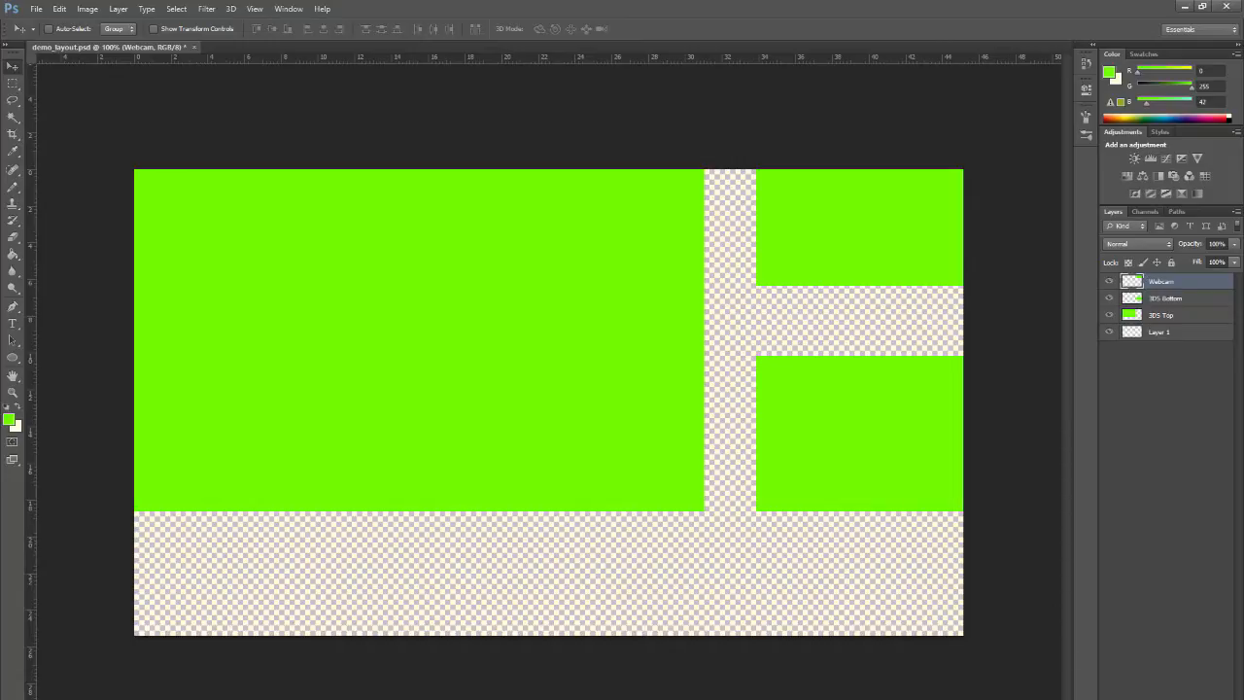
# Step: Create a new layer group above the Webcam layer and name it Main
pyautogui.hotkey('ctrl', 'g')
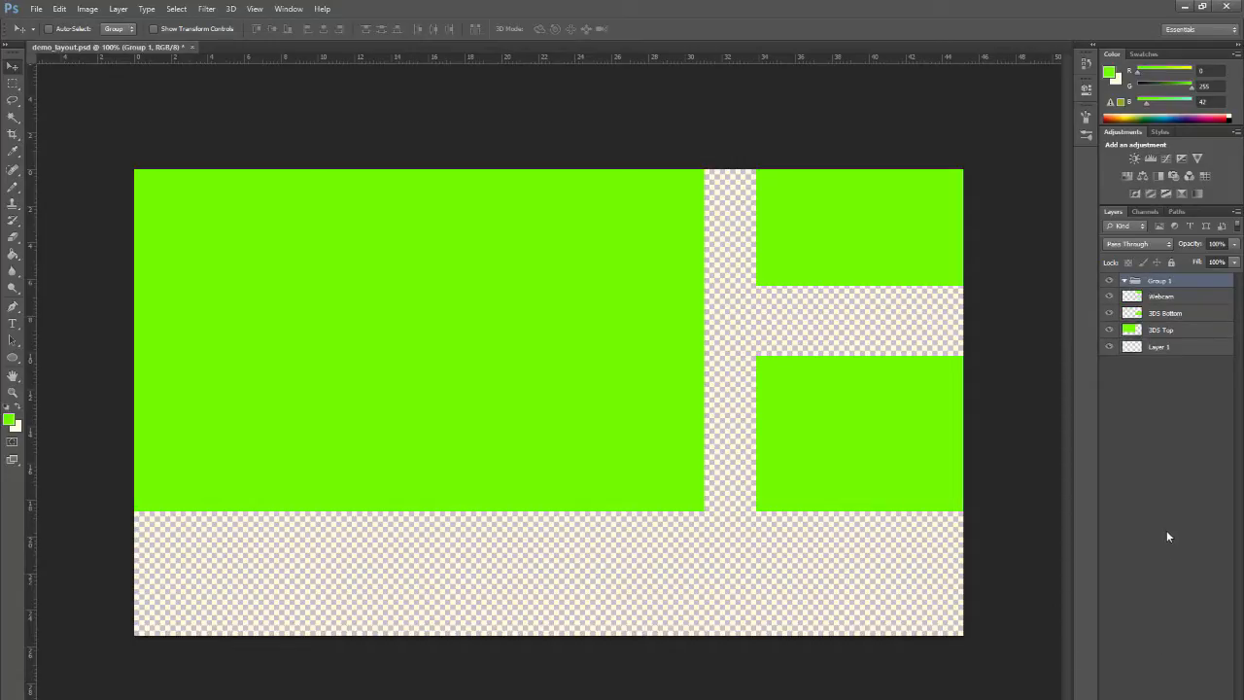
pyautogui.doubleClick(1160, 281)
pyautogui.write('Main')
pyautogui.press('Return')
# Step: Move the Webcam, 3DS Bottom and 3DS Top layers together into the Main group
pyautogui.click(1159, 299)
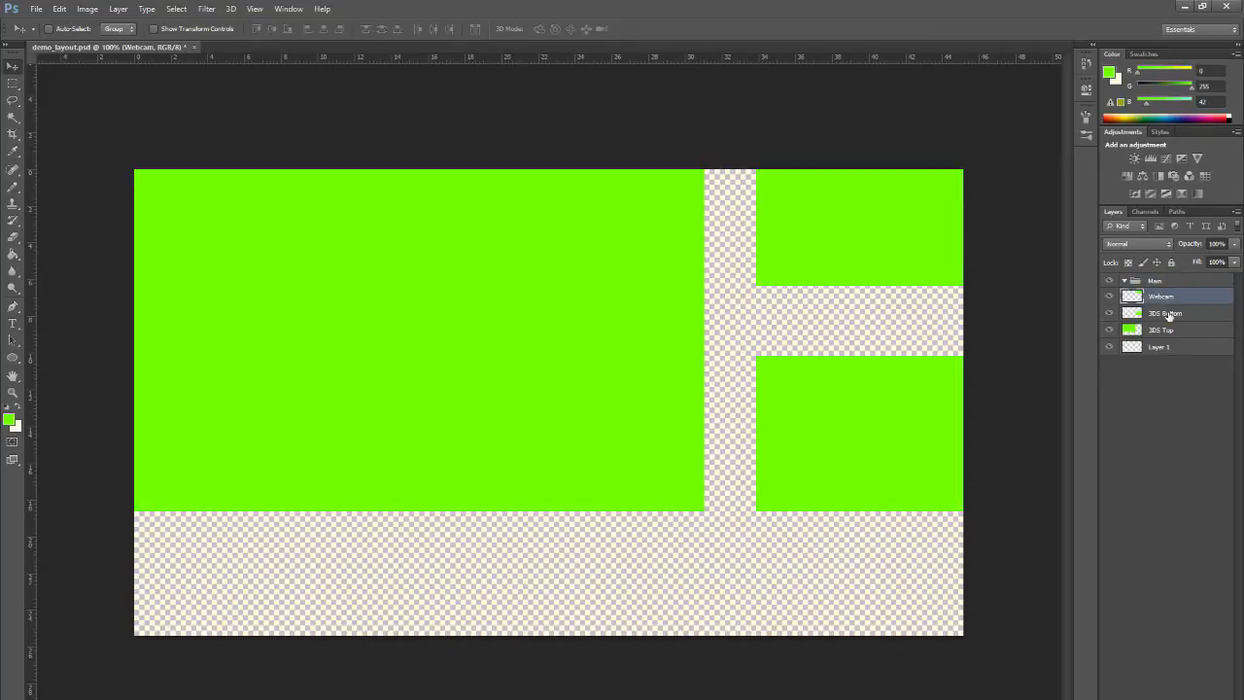
pyautogui.keyDown('ctrl'); pyautogui.click(1169, 316); pyautogui.keyUp('ctrl')
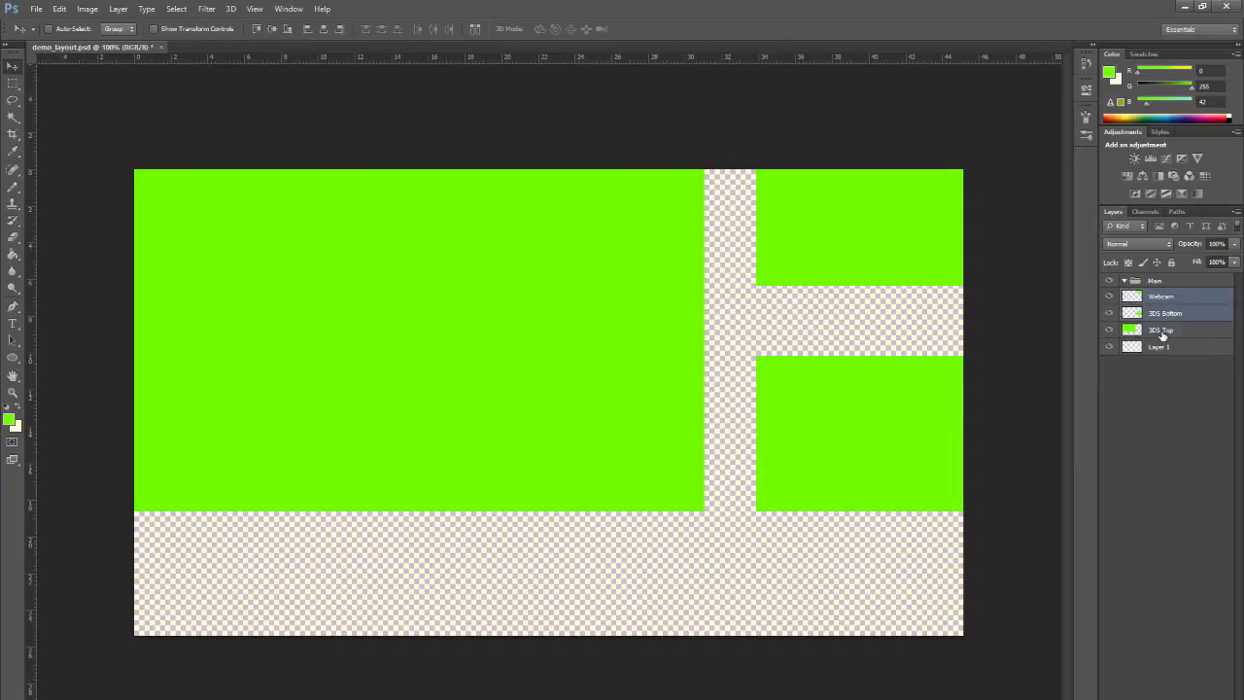
pyautogui.keyDown('ctrl'); pyautogui.click(1165, 335); pyautogui.keyUp('ctrl')
pyautogui.moveTo(1154, 297); pyautogui.dragTo(1163, 284)
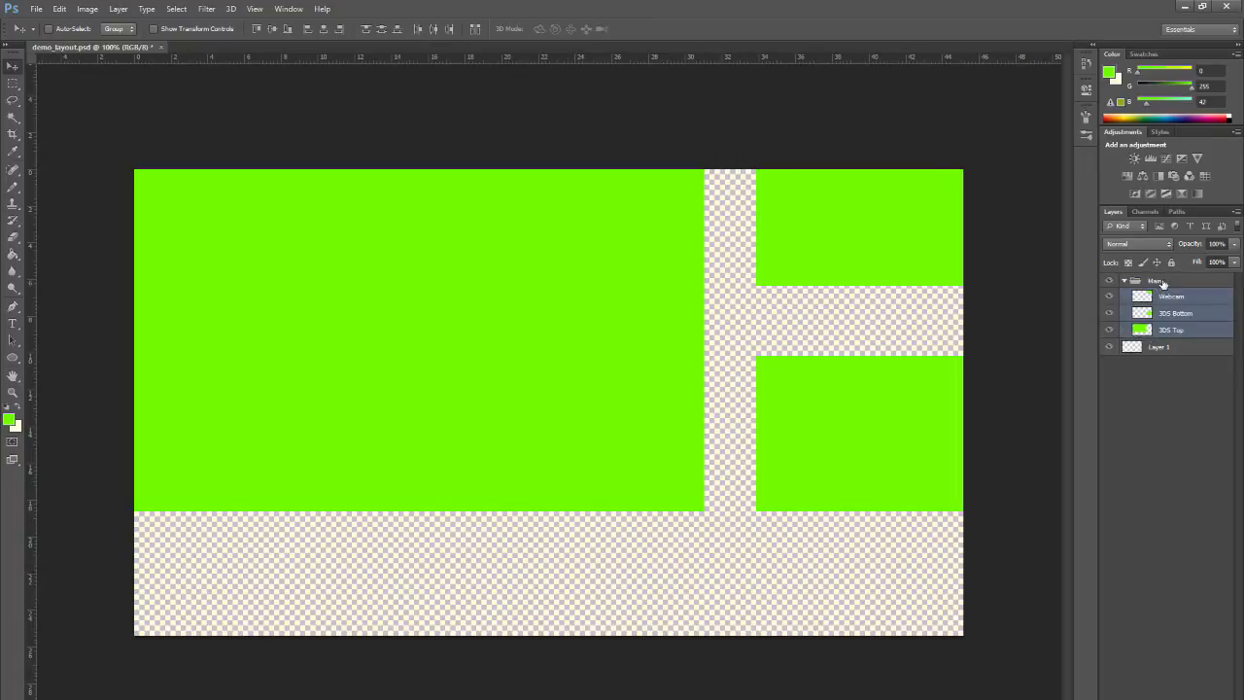
# Step: Centre the Main group vertically on the canvas by aligning it to a full-canvas selection, and clear the selection
pyautogui.click(1164, 283)
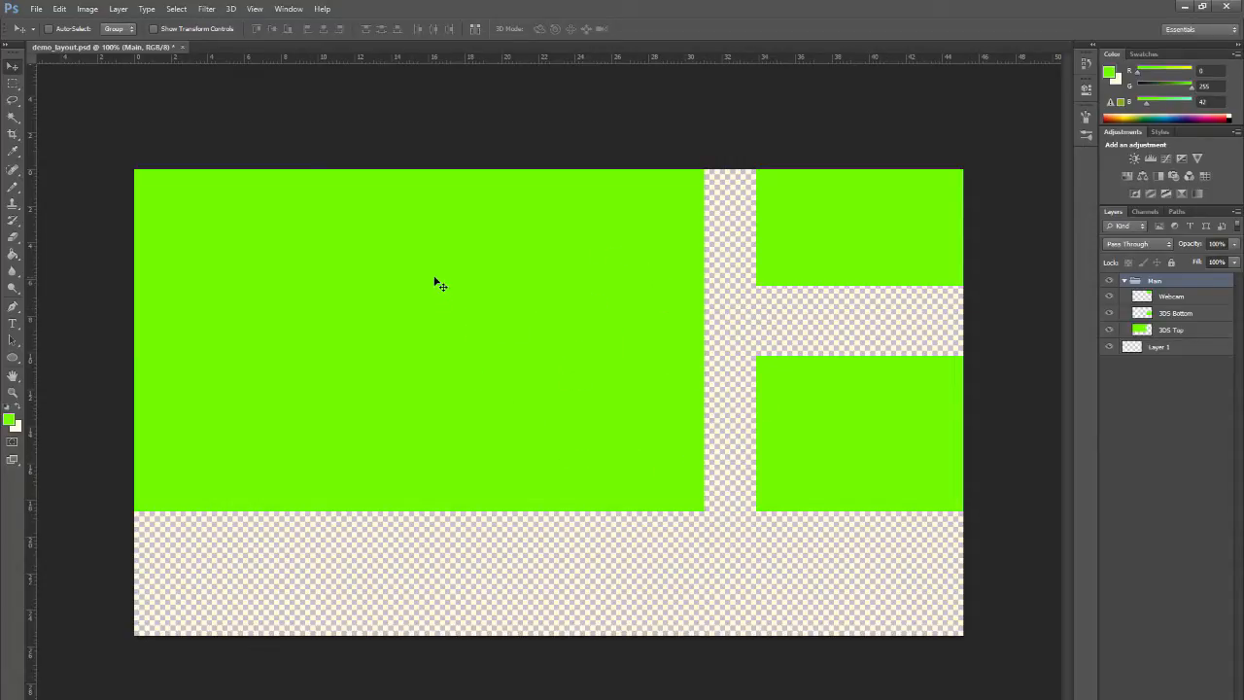
pyautogui.hotkey('ctrl', 'a')
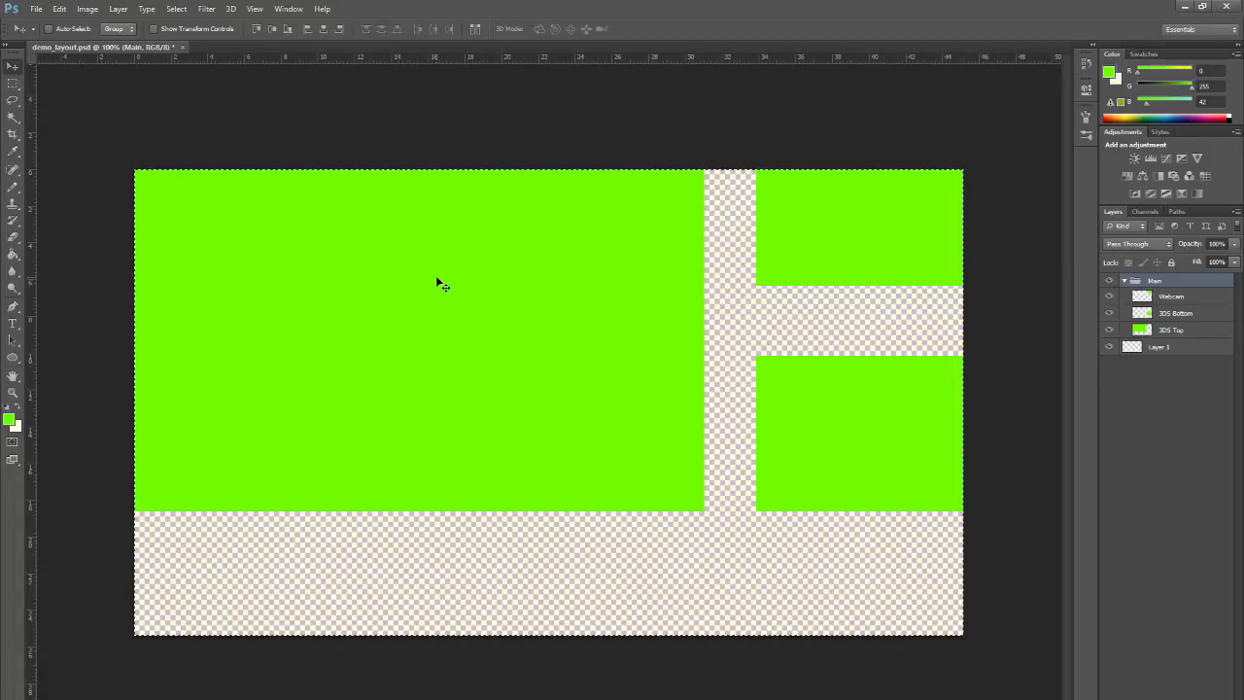
pyautogui.hotkey('ctrl', 't')
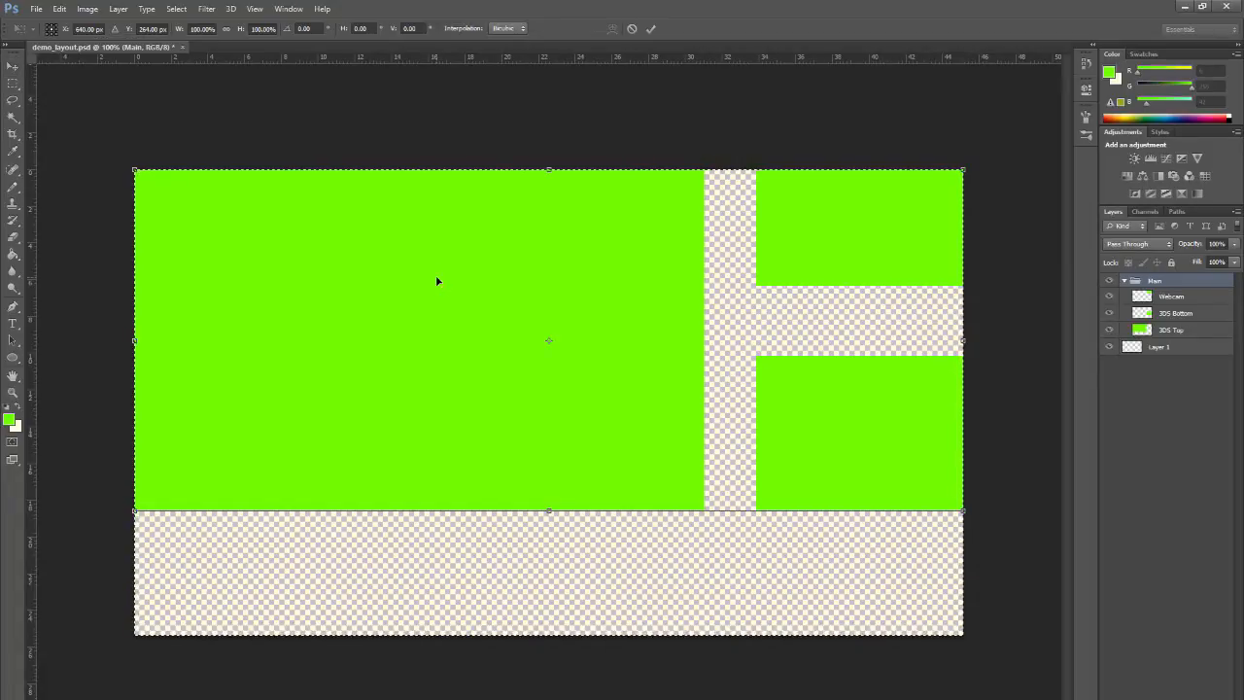
pyautogui.press('Return')
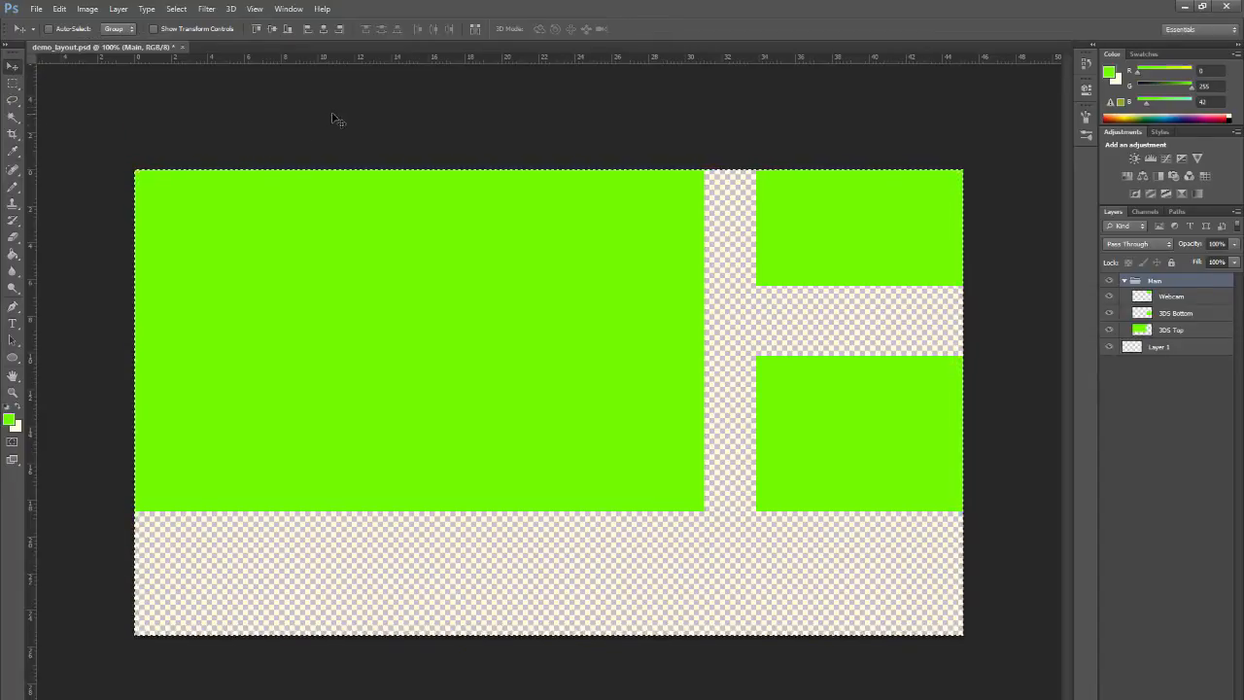
pyautogui.click(273, 30)
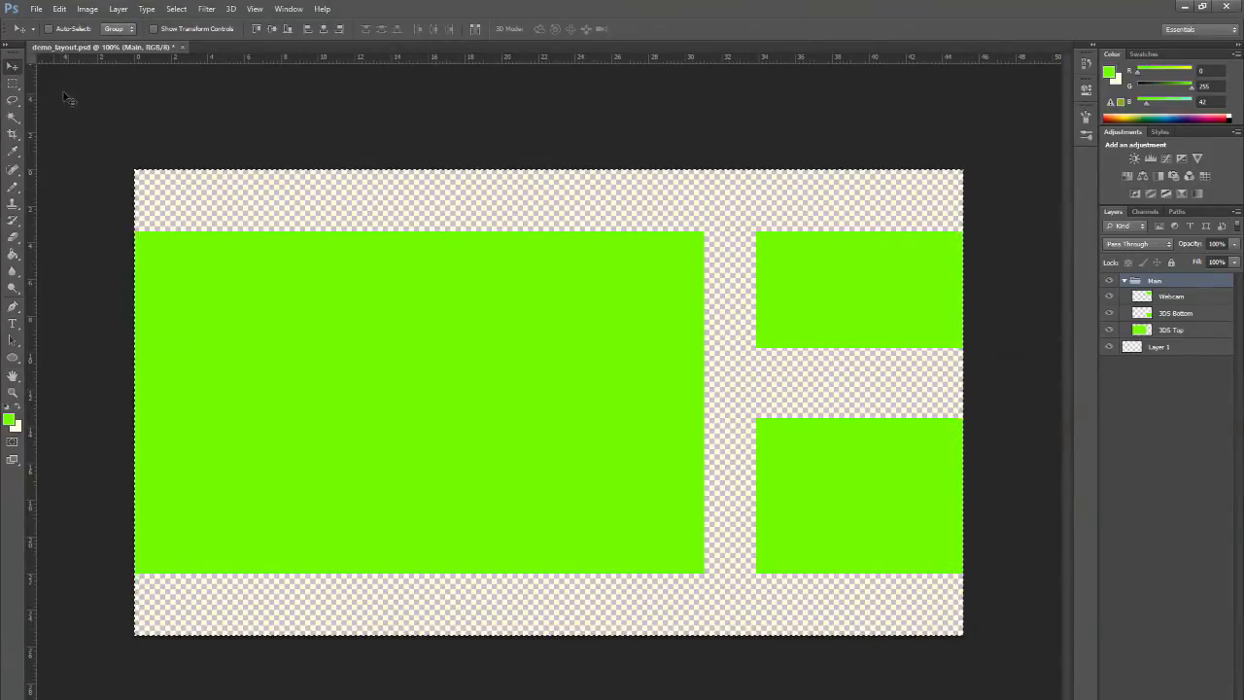
pyautogui.click(12, 86)
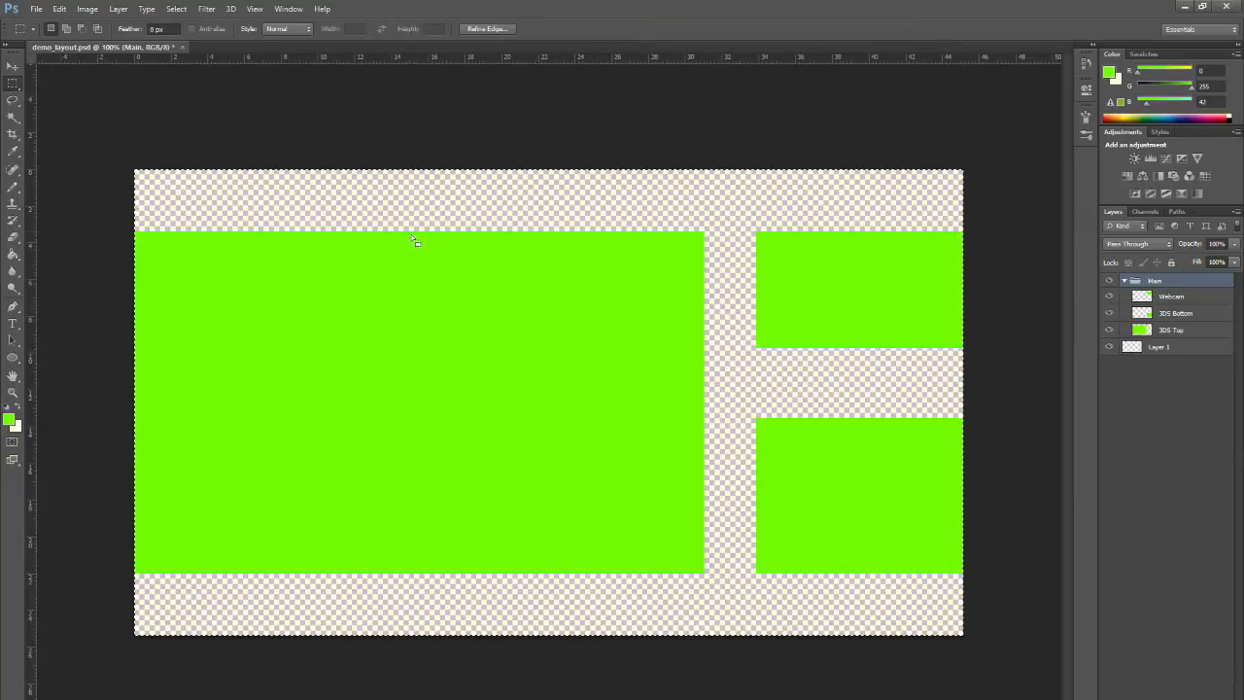
pyautogui.rightClick(443, 197)
pyautogui.click(466, 208)
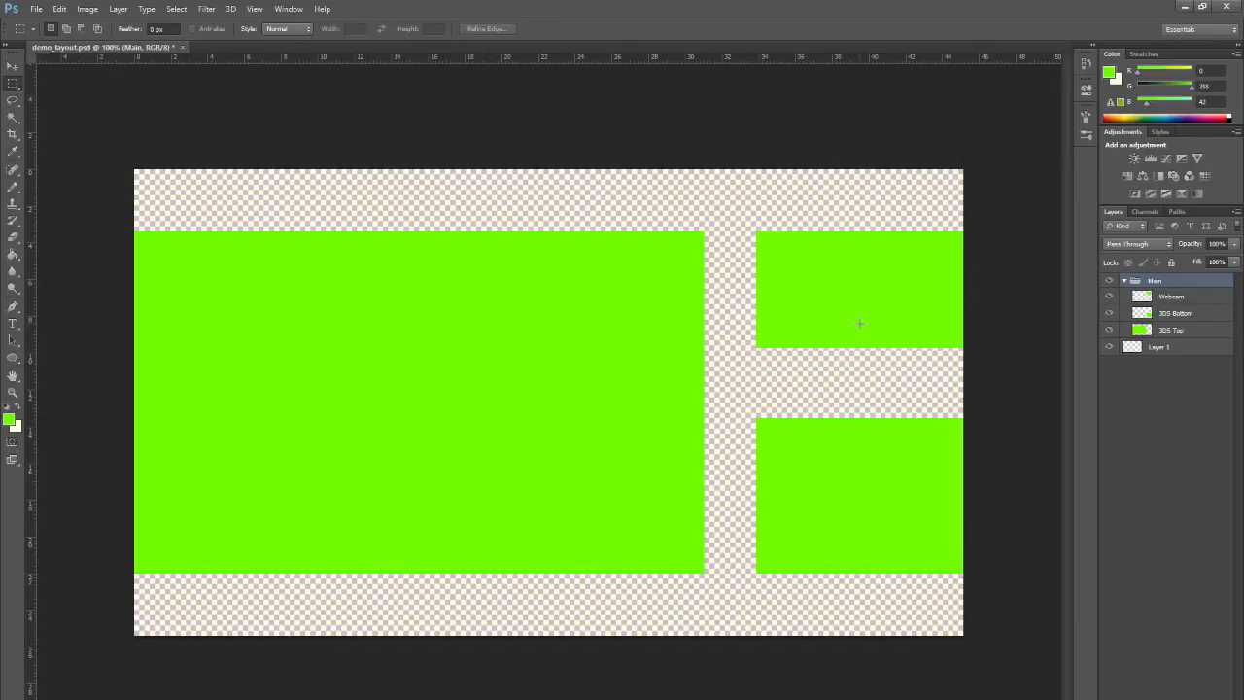
# Step: Nudge the 3DS Top layer slightly in from the canvas's left edge, and Webcam and 3DS Bottom together slightly in from the right edge
pyautogui.click(1178, 335)
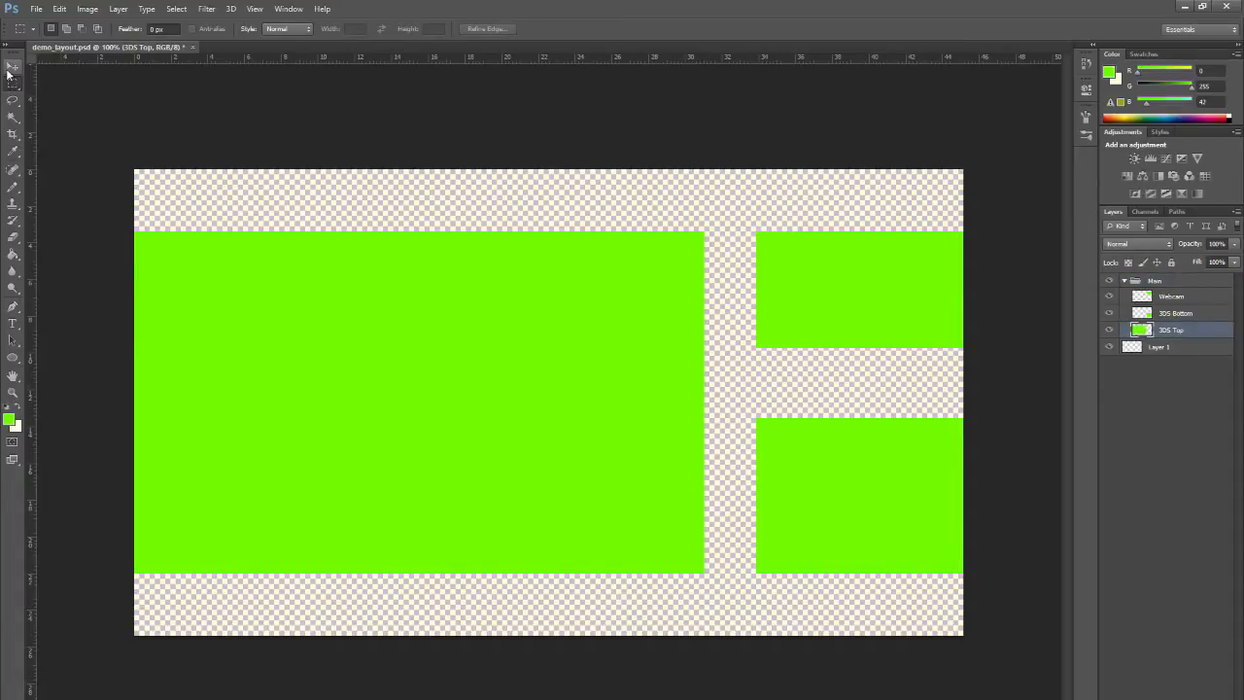
pyautogui.click(11, 69)
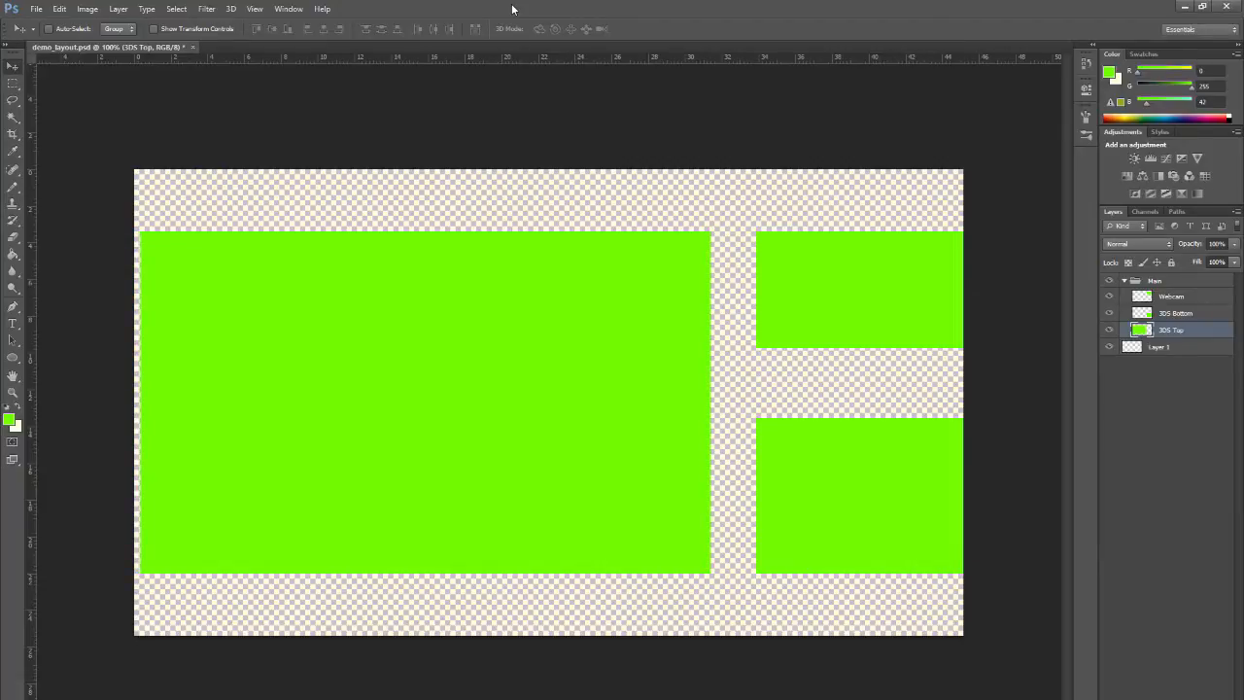
pyautogui.click(1172, 299)
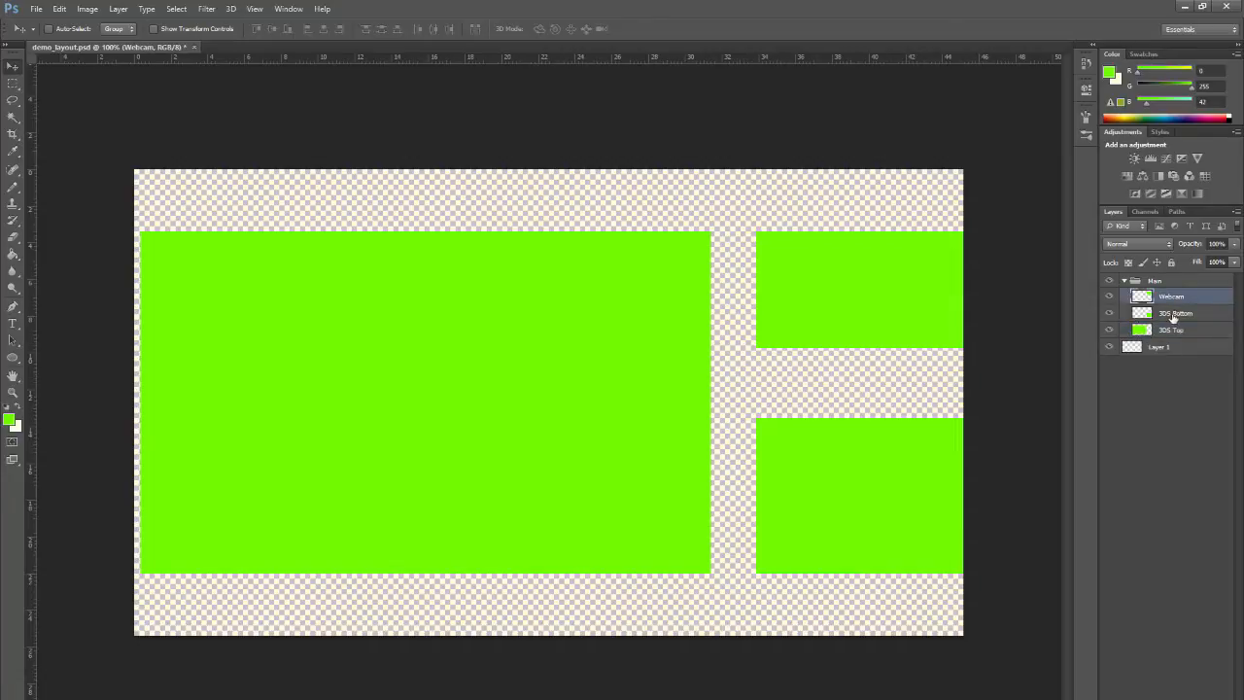
pyautogui.keyDown('shift'); pyautogui.click(1173, 315); pyautogui.keyUp('shift')
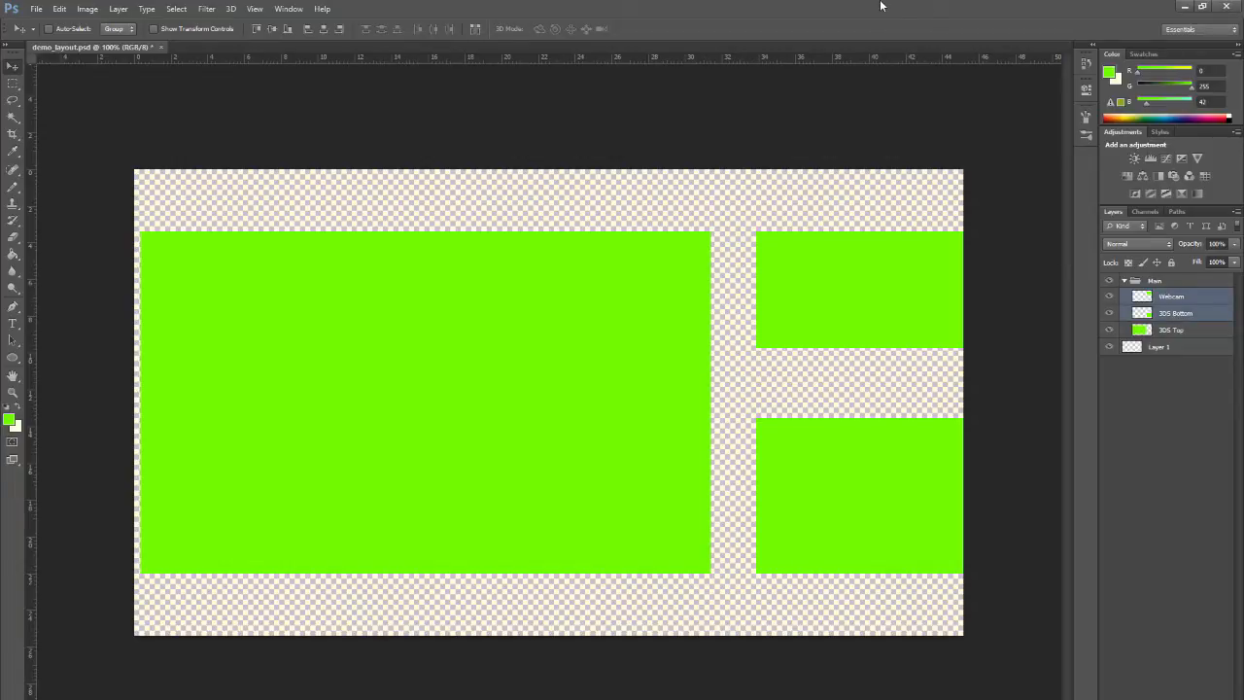
pyautogui.press('Left')
pyautogui.press('Left')
pyautogui.press('Left')
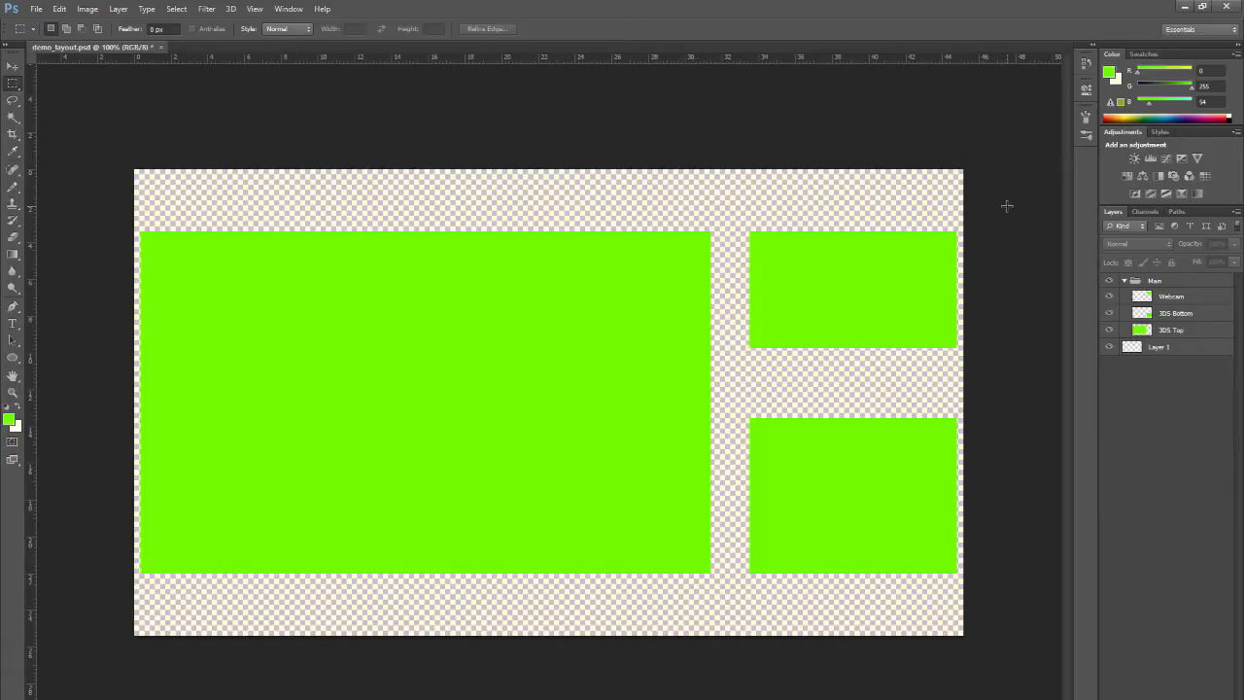
# Step: Add a black 4 px outside stroke to the Main group through its layer style
pyautogui.click(1152, 284)
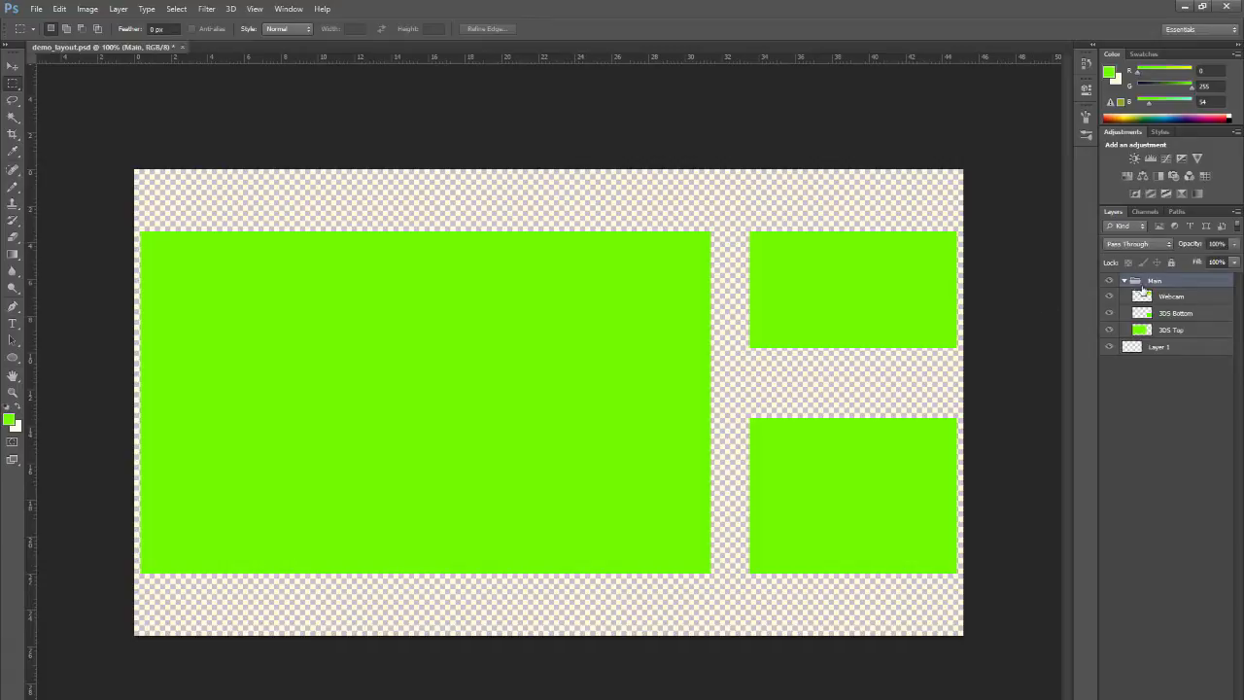
pyautogui.click(1124, 281)
pyautogui.click(1124, 281)
pyautogui.rightClick(1157, 284)
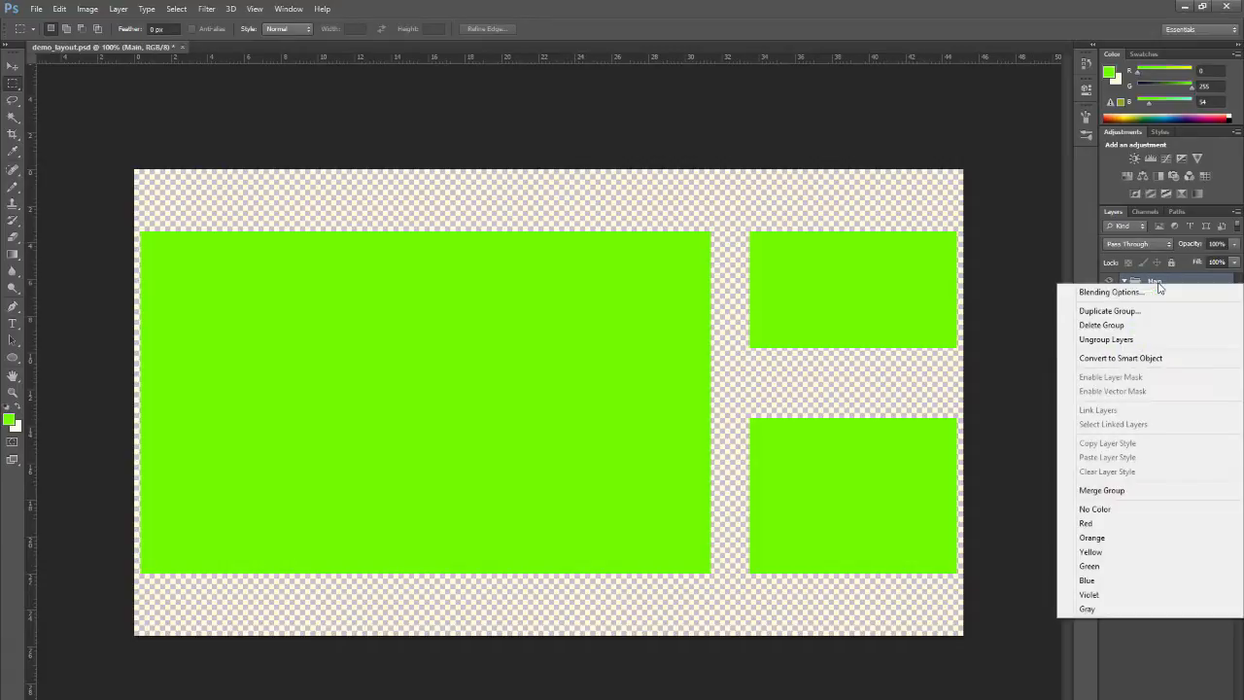
pyautogui.click(1118, 295)
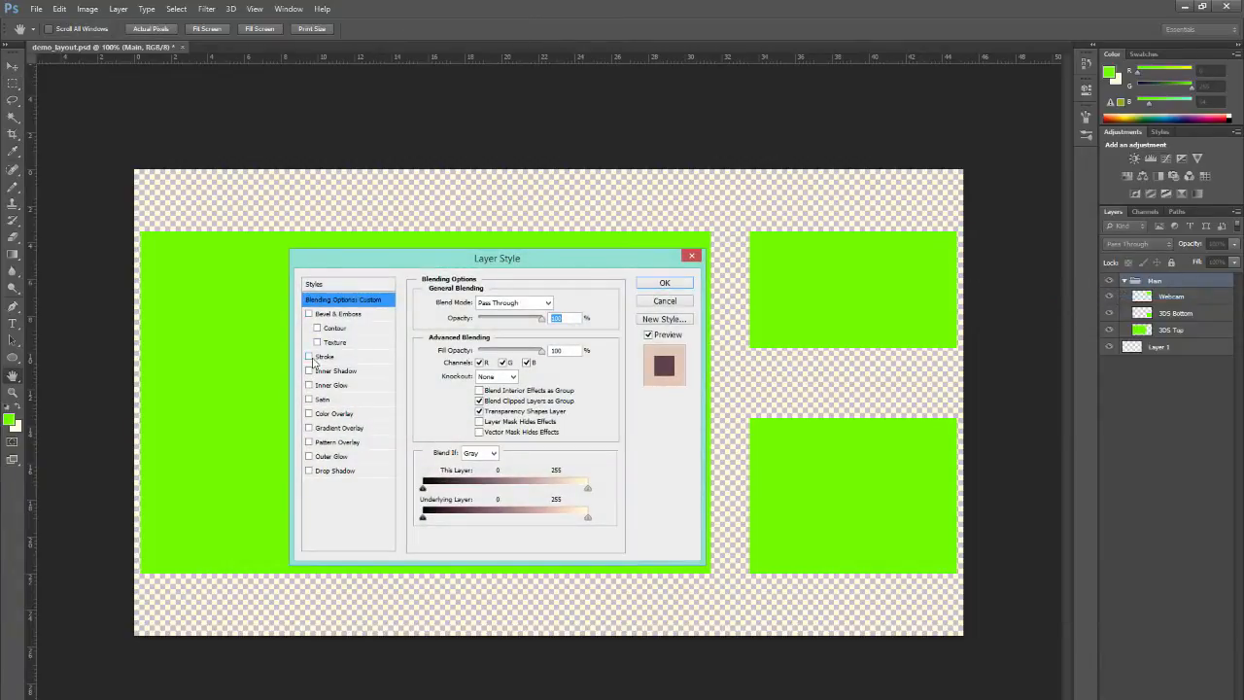
pyautogui.click(322, 358)
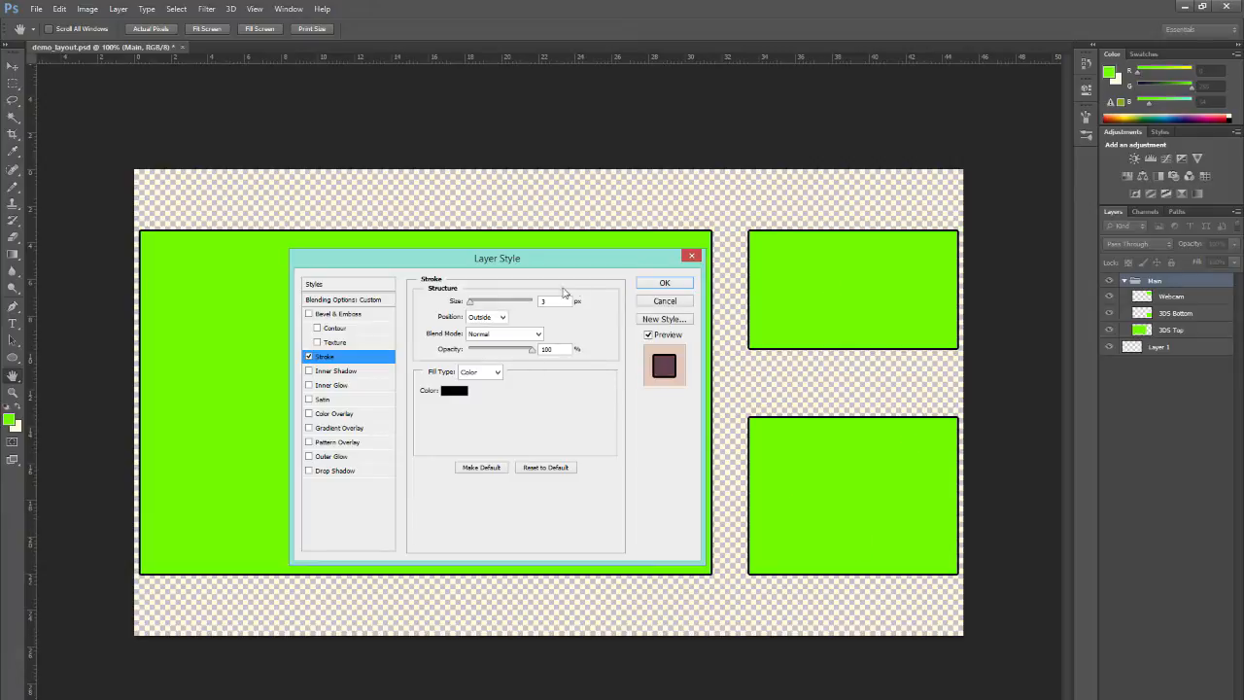
pyautogui.doubleClick(559, 302)
pyautogui.write('4')
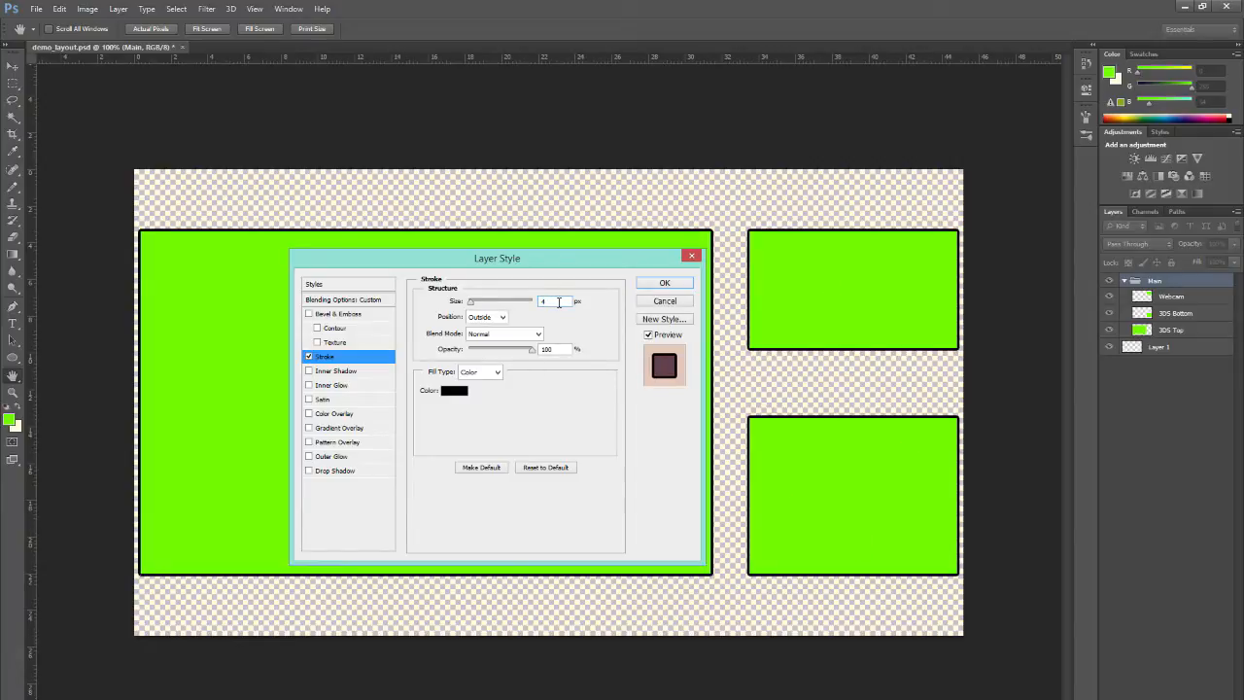
pyautogui.click(665, 284)
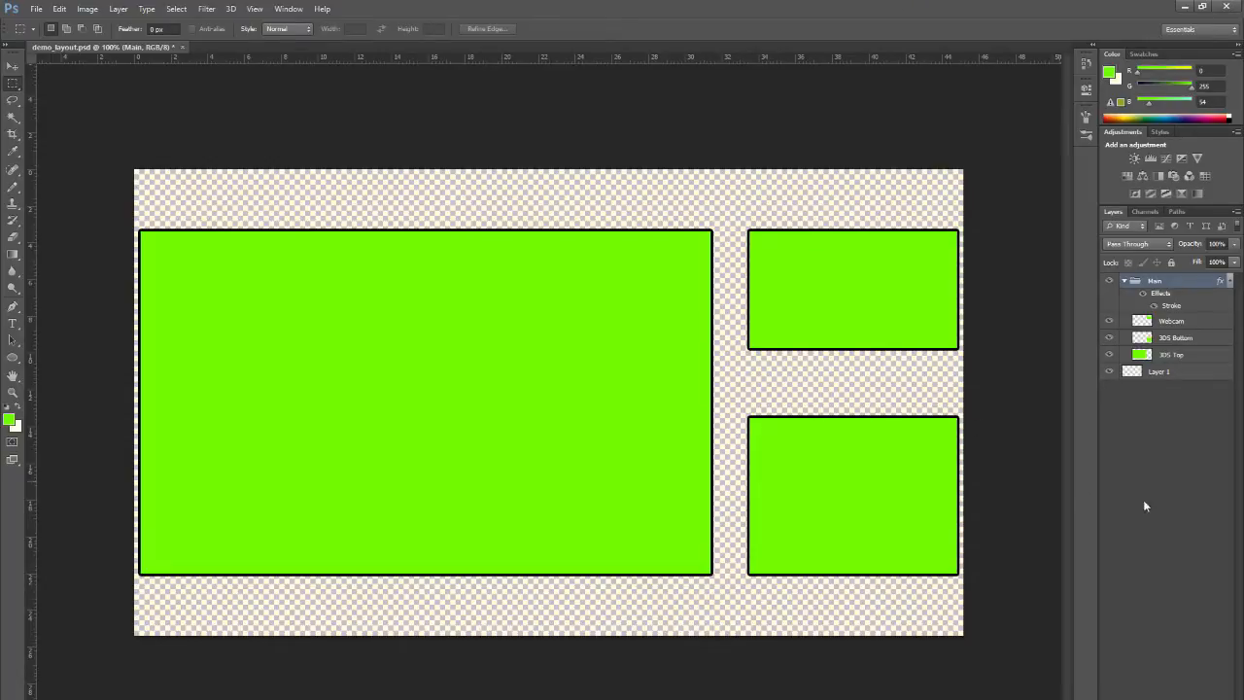
# Step: Rename Layer 1, below the Main group, as Background
pyautogui.click(1171, 375)
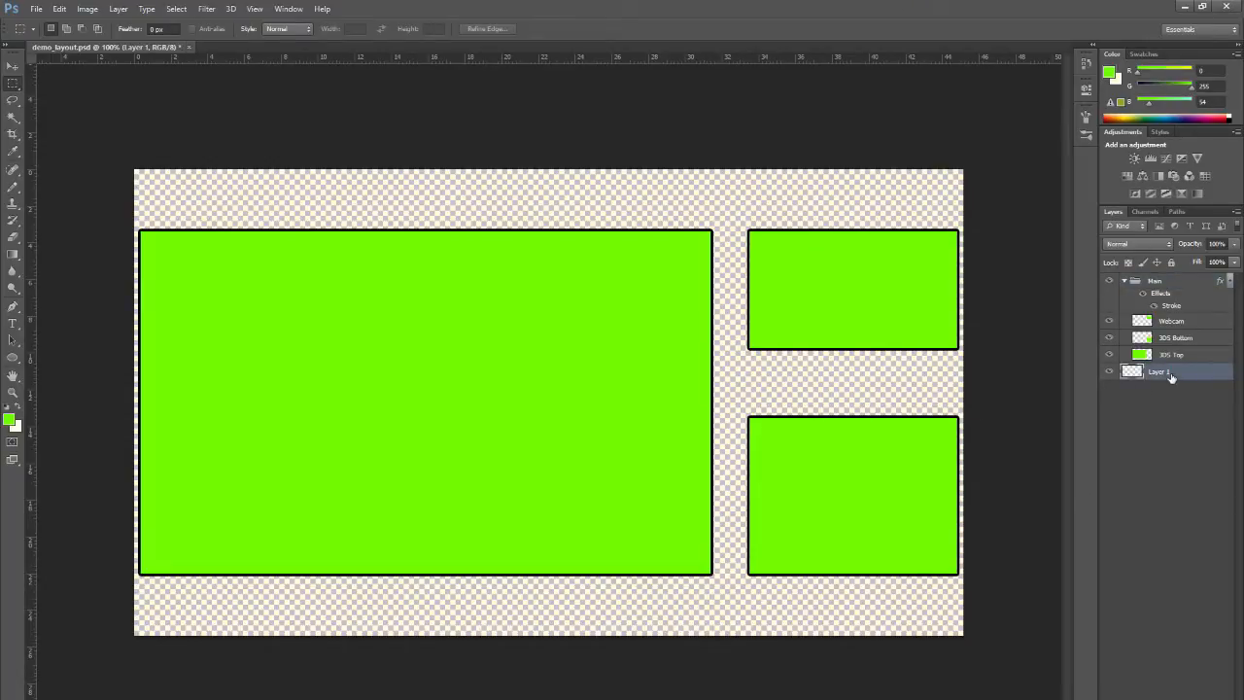
pyautogui.doubleClick(1157, 373)
pyautogui.write('Backgro')
pyautogui.write('und')
pyautogui.press('Return')
# Step: Activate the Gradient tool and set the foreground colour to red ff0024
pyautogui.click(13, 257)
pyautogui.rightClick(13, 257)
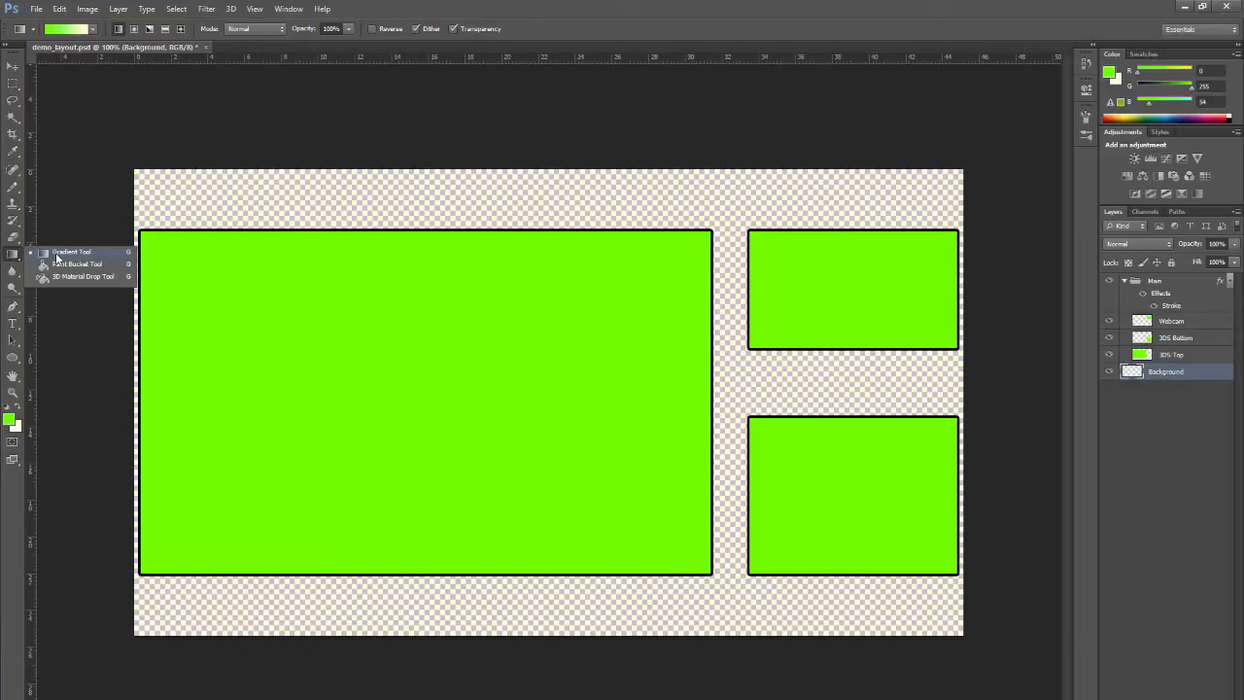
pyautogui.click(8, 255)
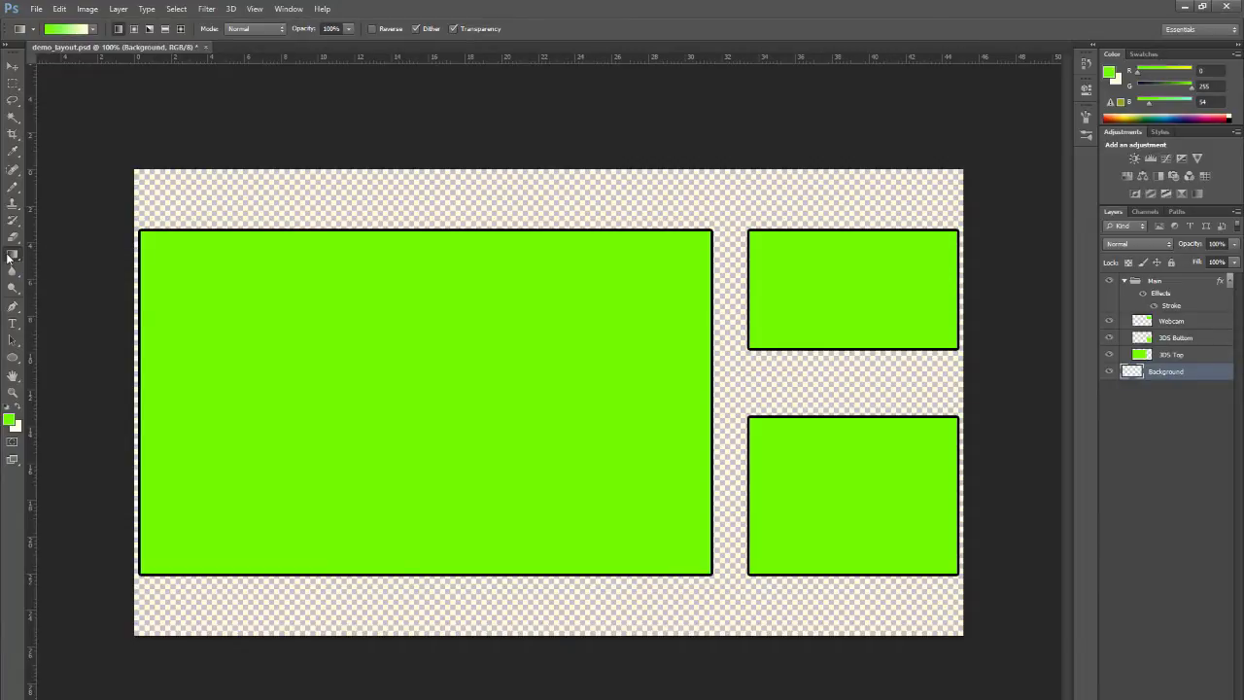
pyautogui.click(10, 421)
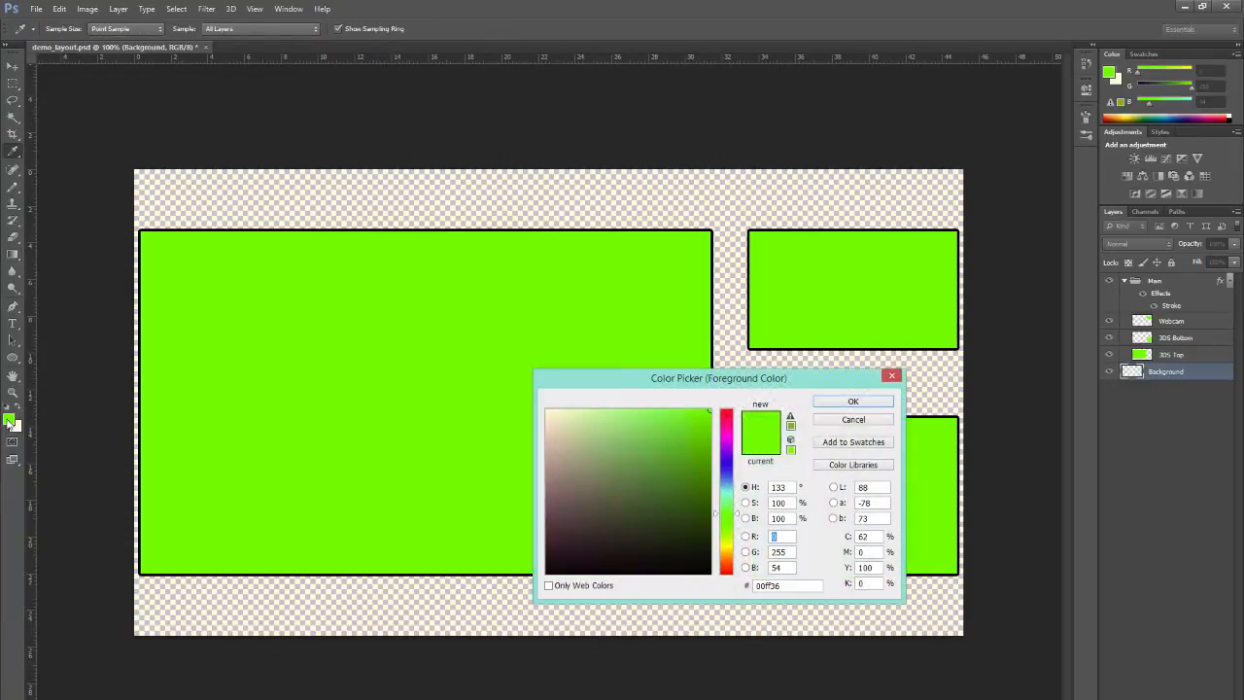
pyautogui.click(728, 414)
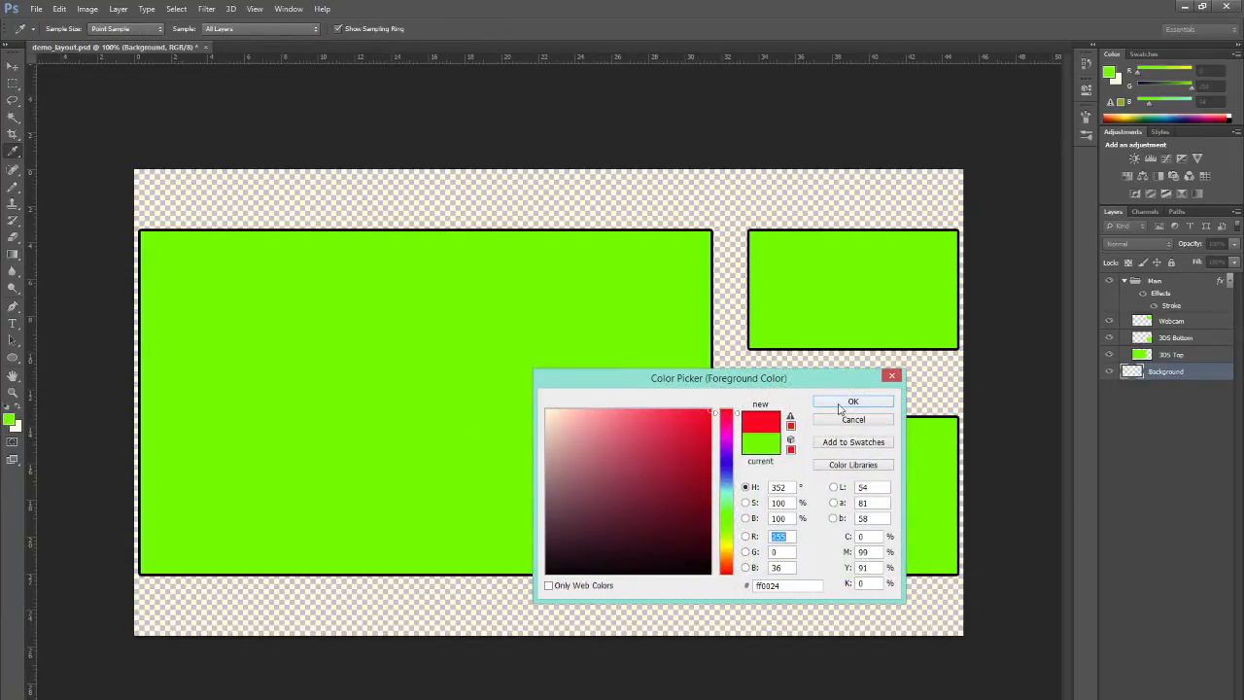
pyautogui.click(839, 405)
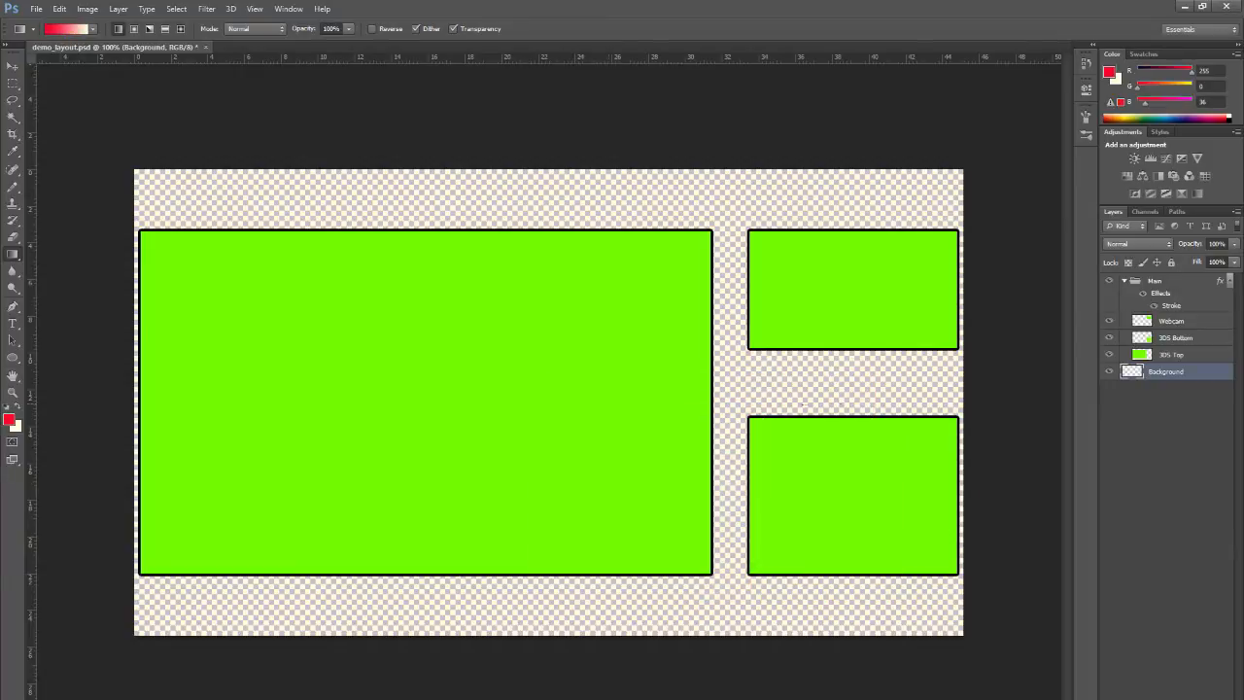
# Step: Set the background colour to blue 0600ff and fill the Background layer with a diagonal gradient from the canvas's upper-left to lower-right corner
pyautogui.click(15, 425)
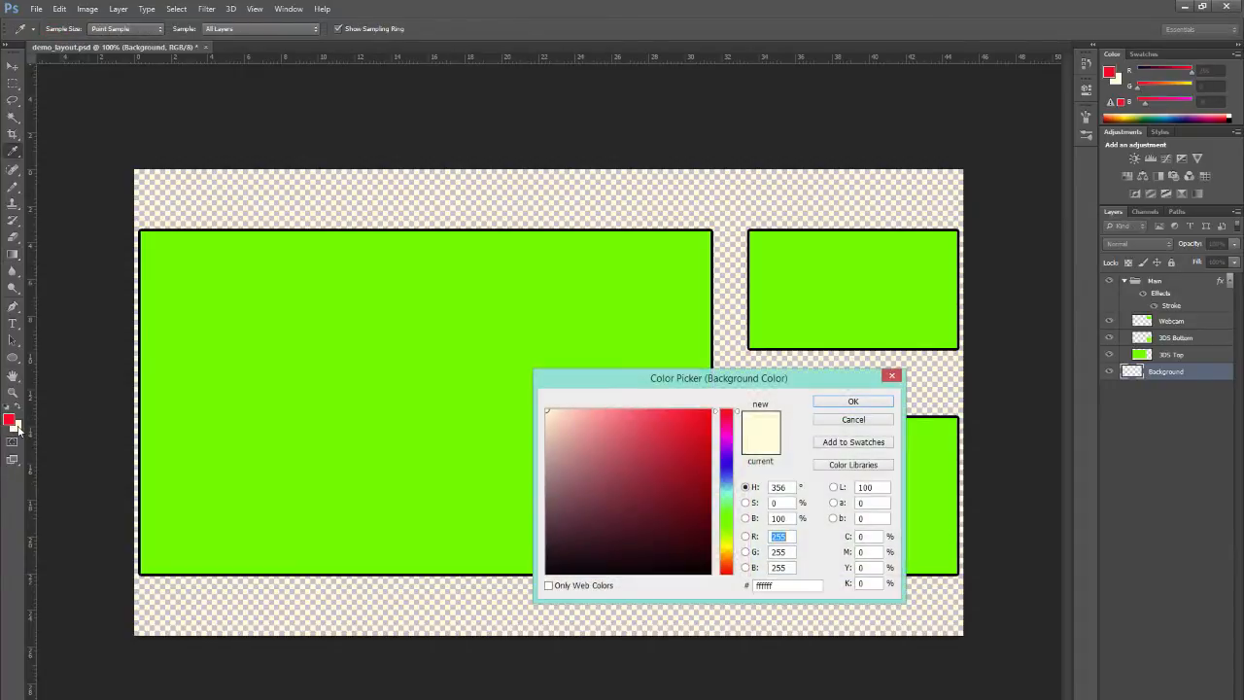
pyautogui.click(729, 463)
pyautogui.click(710, 410)
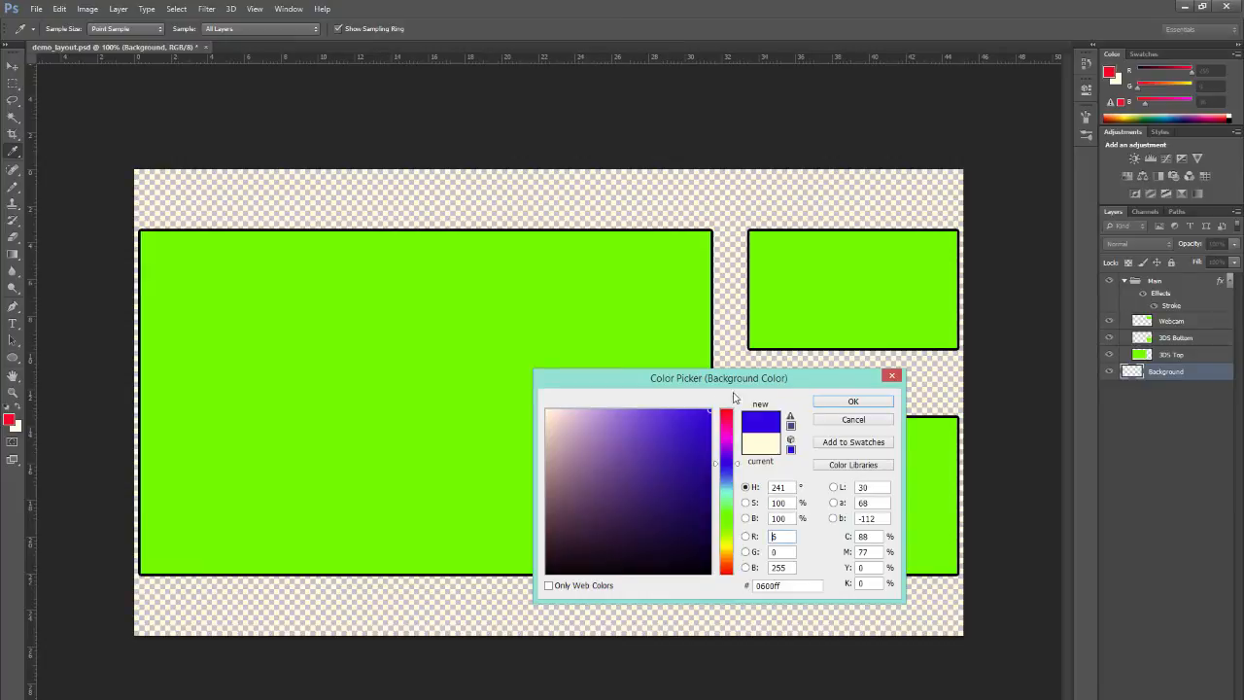
pyautogui.click(852, 403)
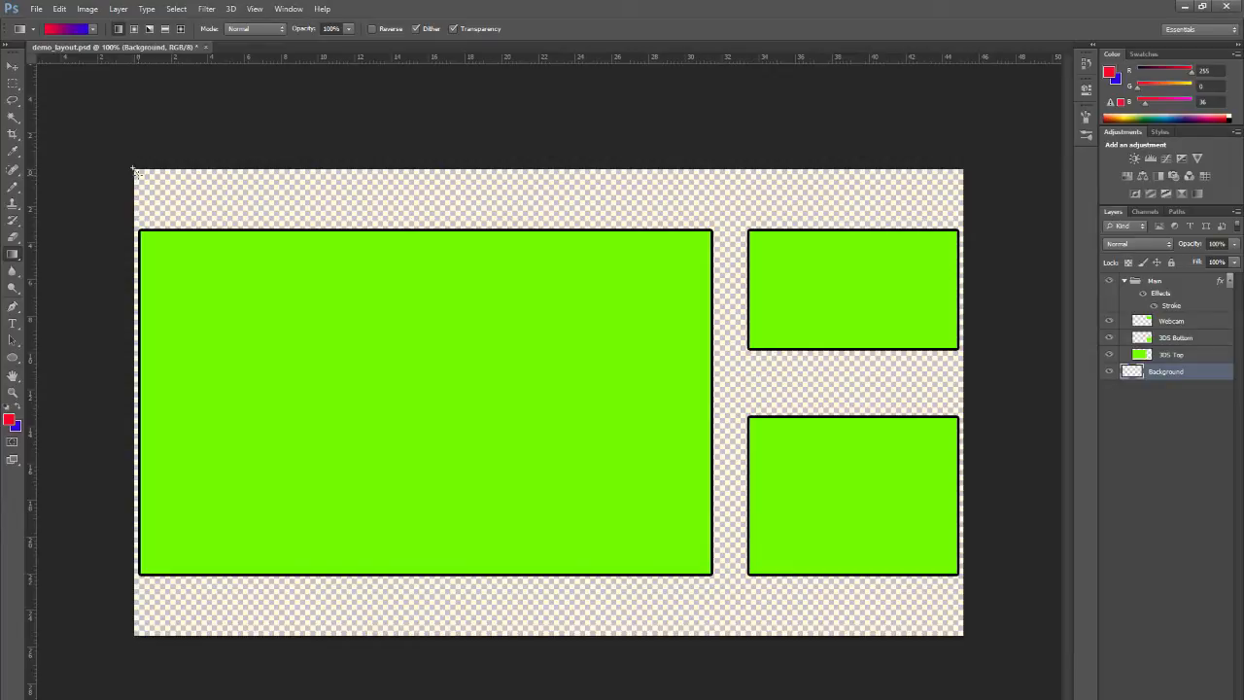
pyautogui.moveTo(134, 169); pyautogui.dragTo(974, 638)
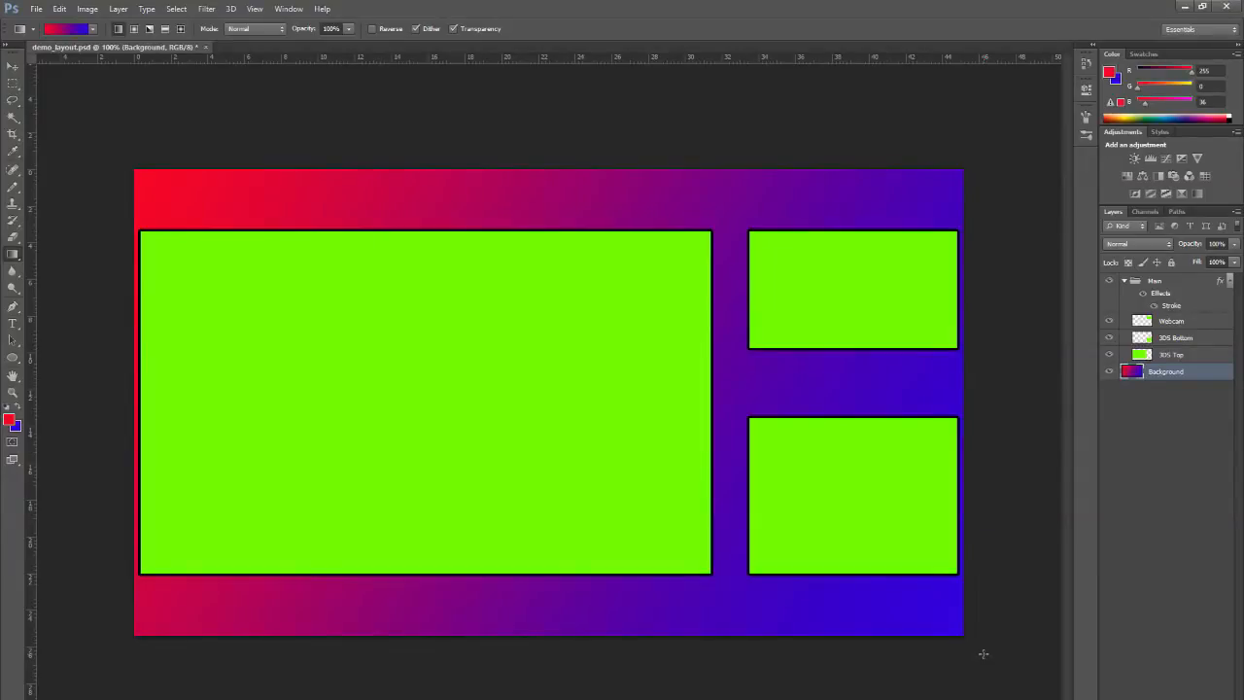
# Step: Add a Pattern Overlay to the Background layer's style and set its opacity to 50%
pyautogui.rightClick(1166, 373)
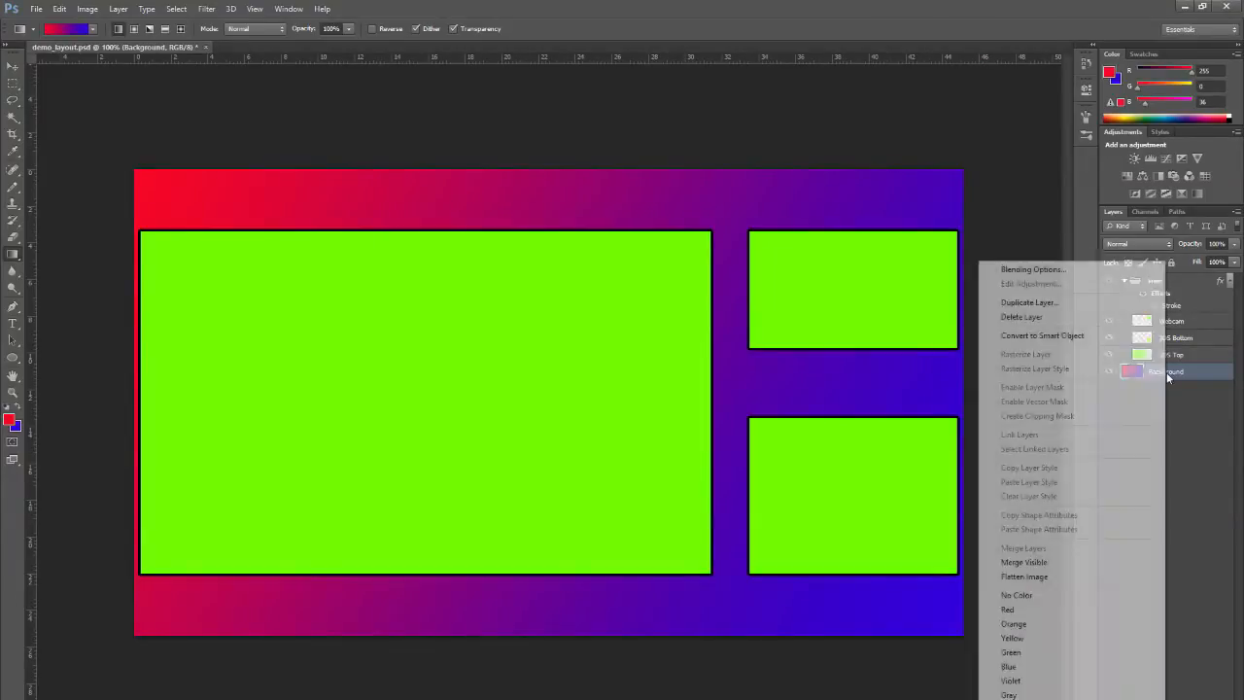
pyautogui.click(1068, 271)
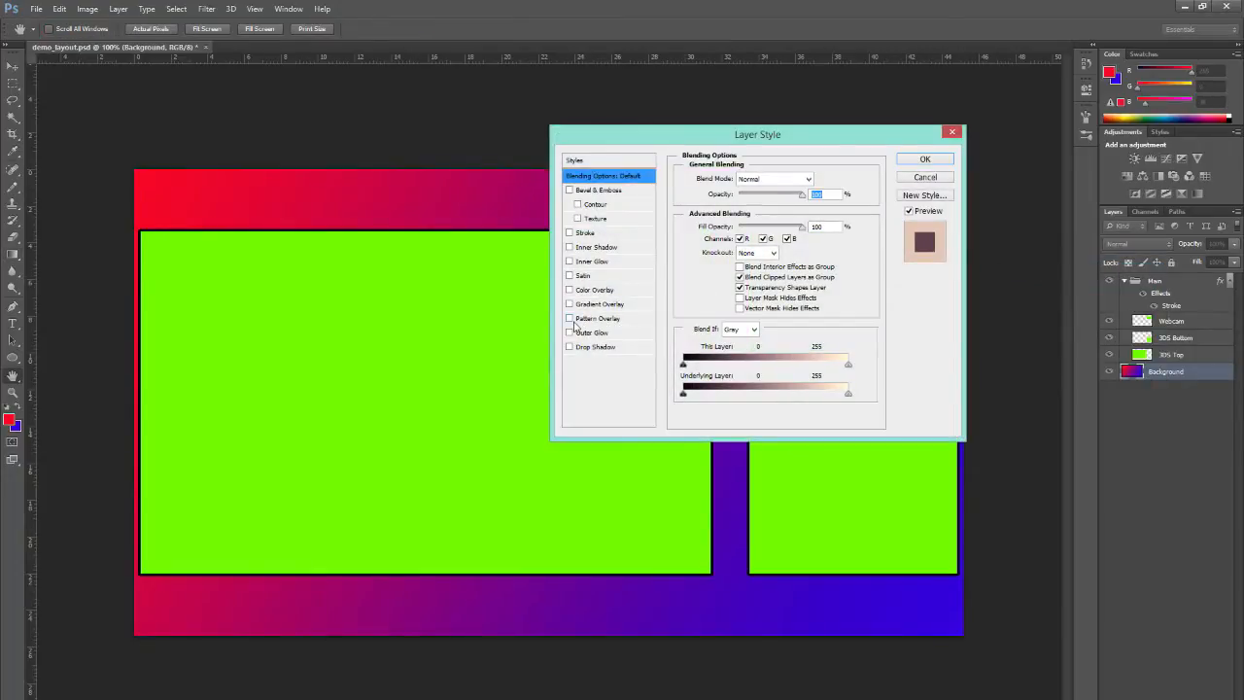
pyautogui.click(571, 319)
pyautogui.click(595, 319)
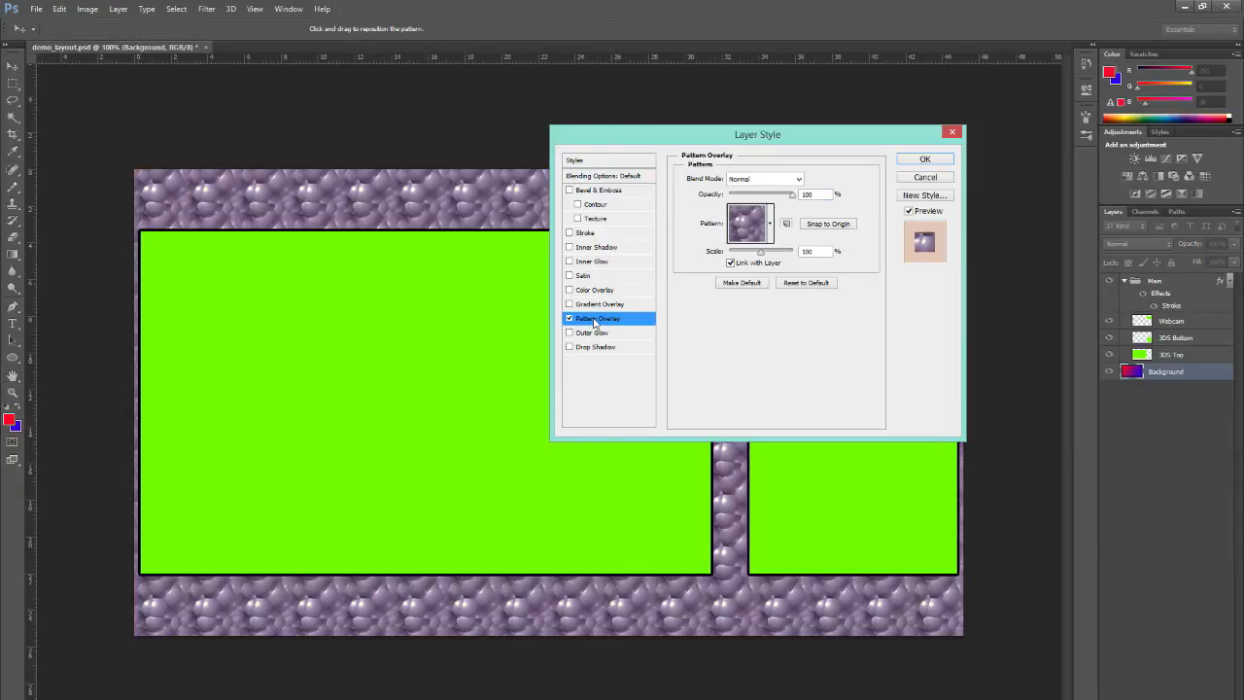
pyautogui.click(817, 195)
pyautogui.write('50')
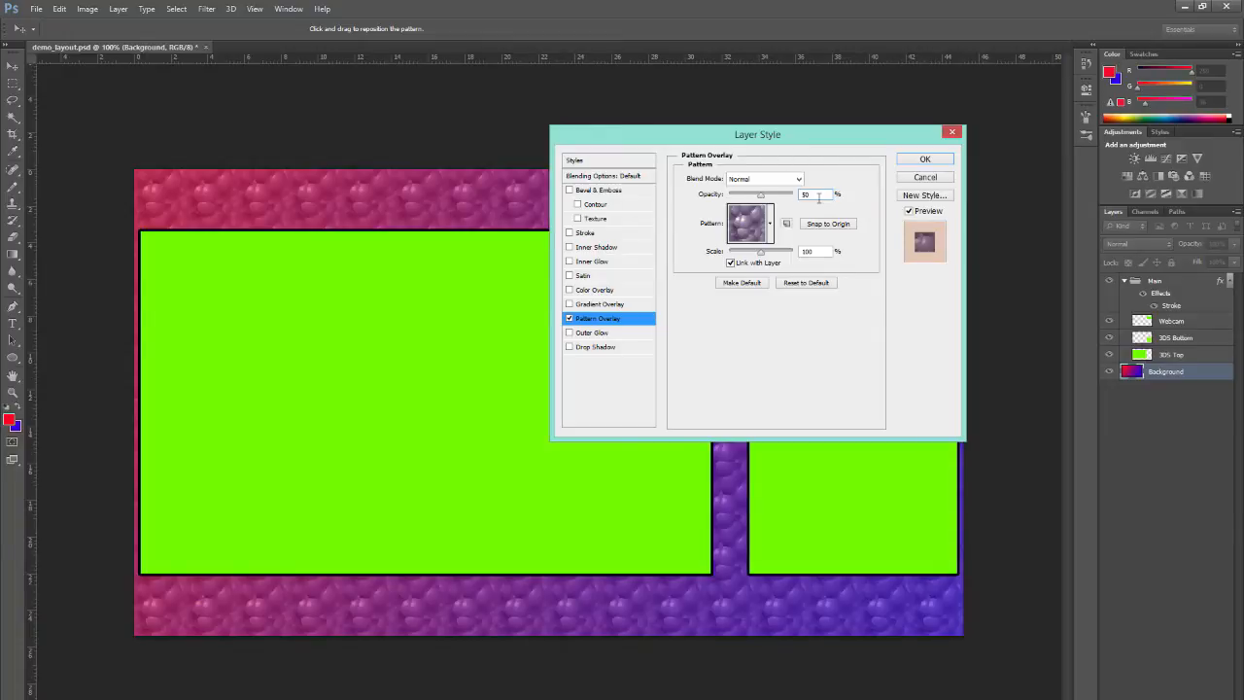
# Step: Change the Background layer's overlay pattern to the first dark woven texture in the second row of the pattern picker
pyautogui.click(770, 225)
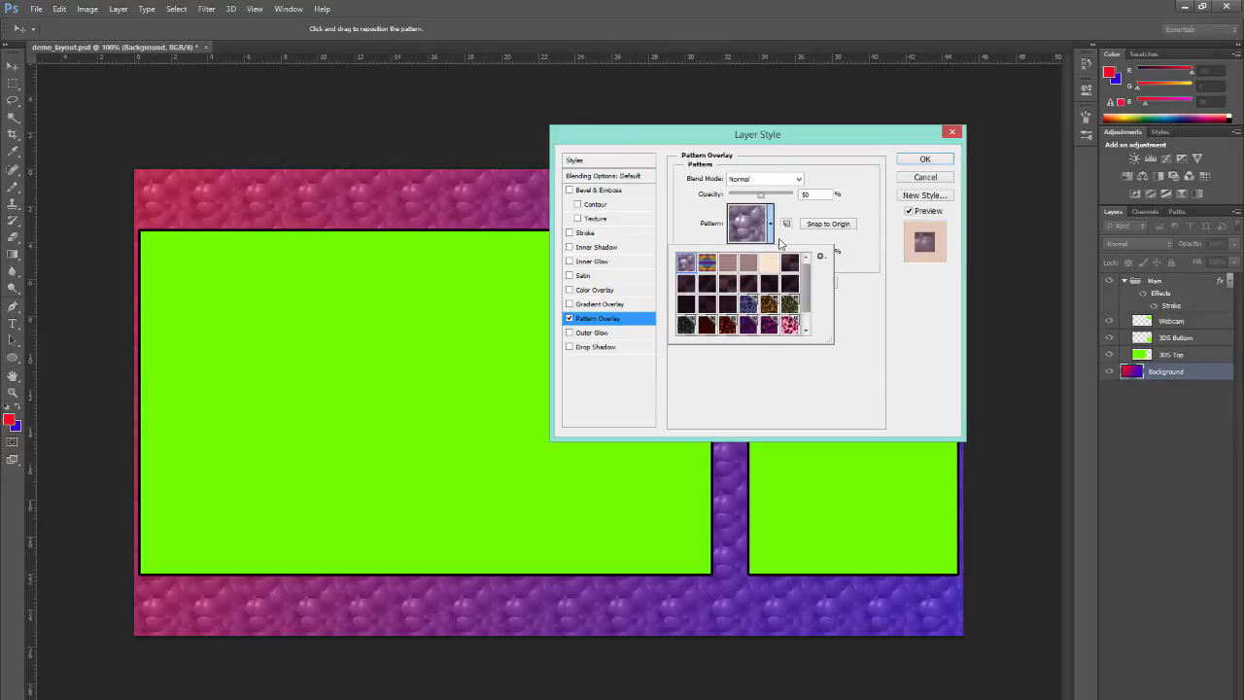
pyautogui.click(686, 285)
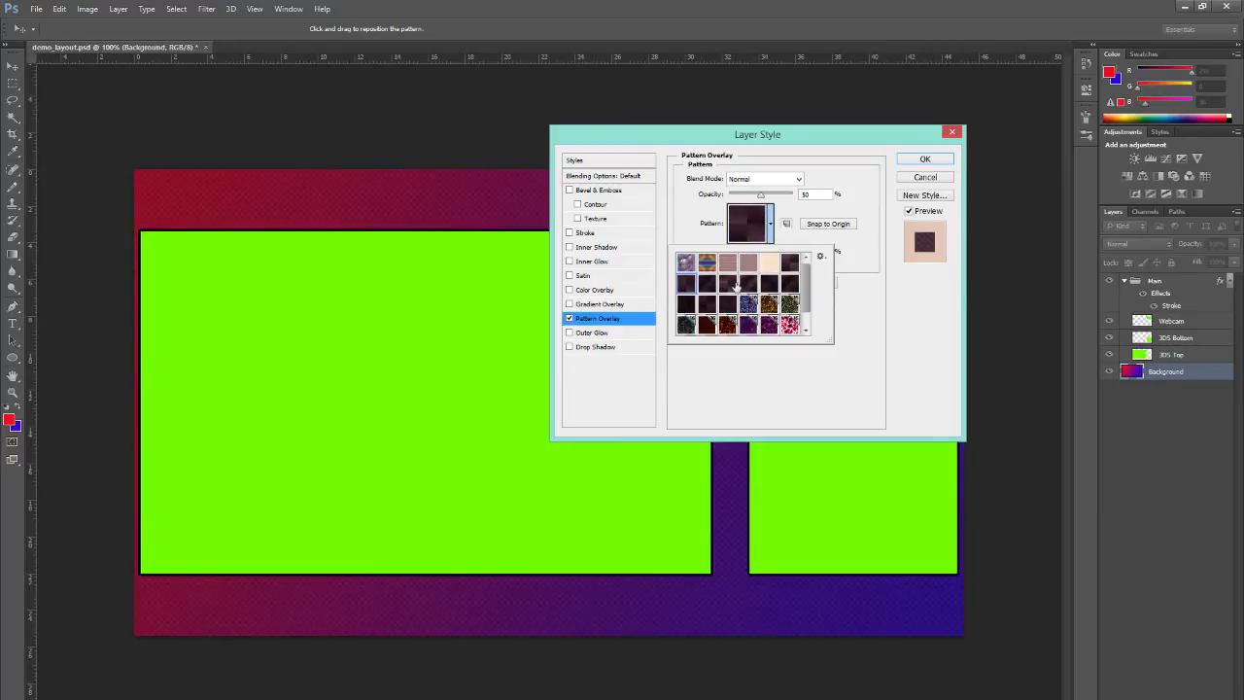
pyautogui.click(871, 310)
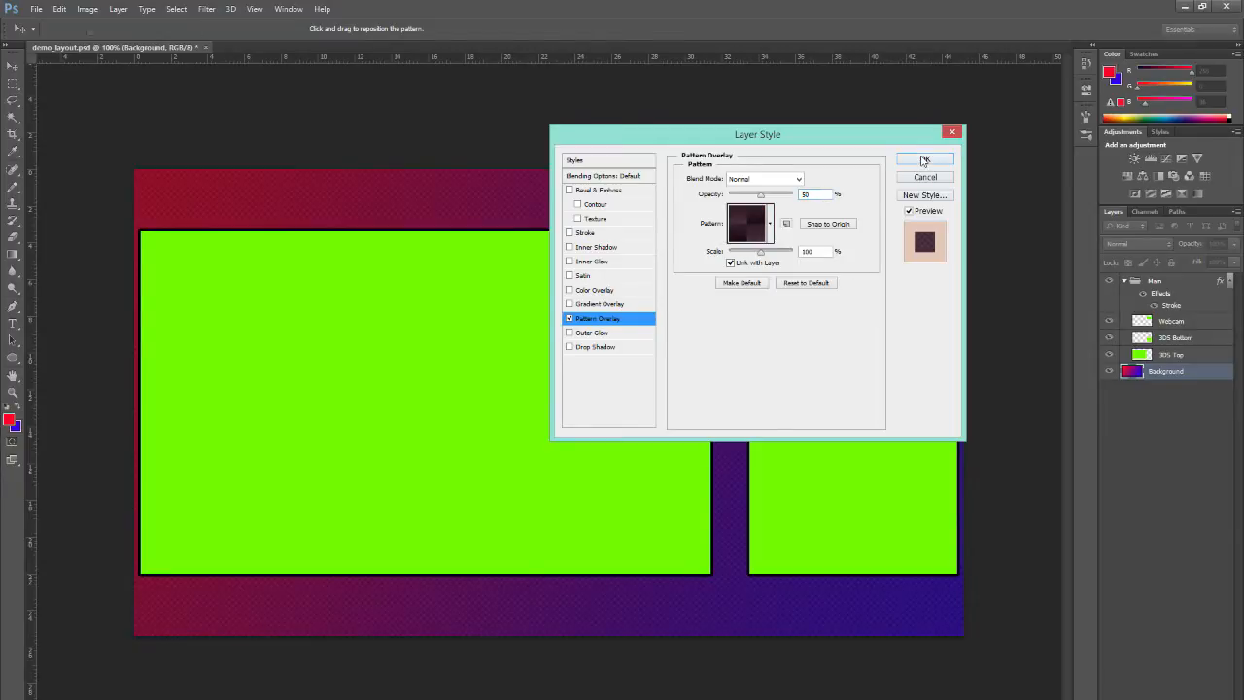
# Step: Apply the Background layer's pattern overlay and enable an Outer Glow in the Main group's layer style
pyautogui.click(924, 160)
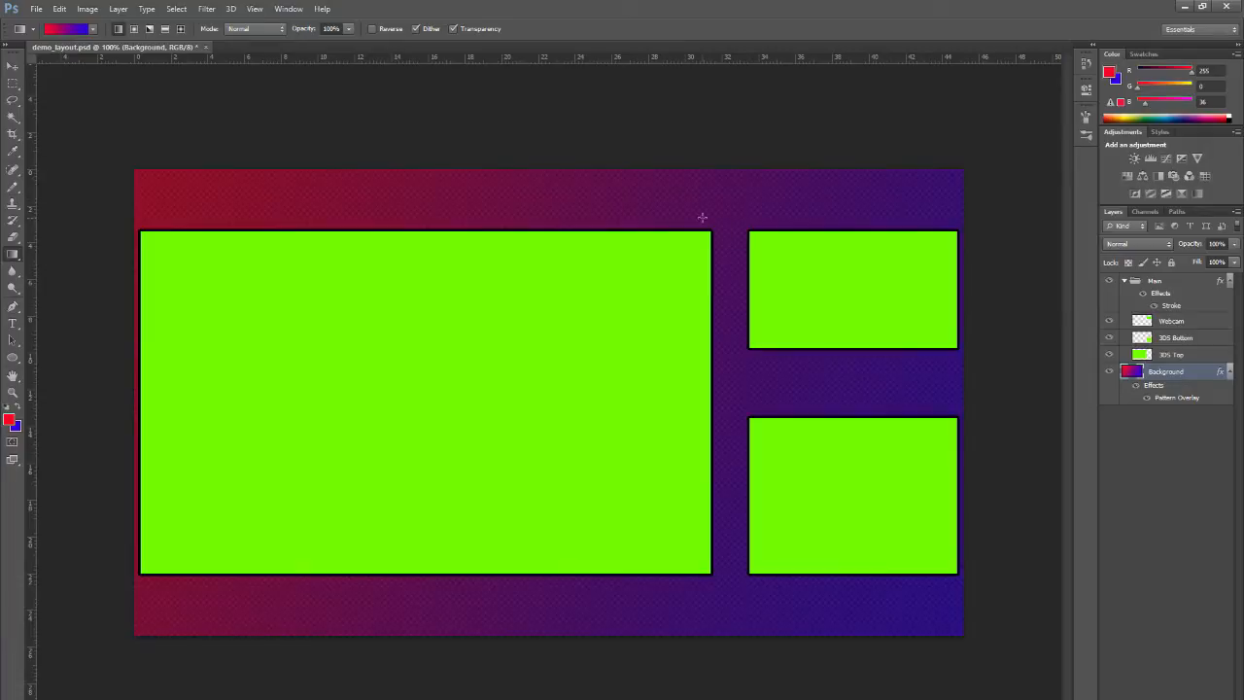
pyautogui.click(1161, 282)
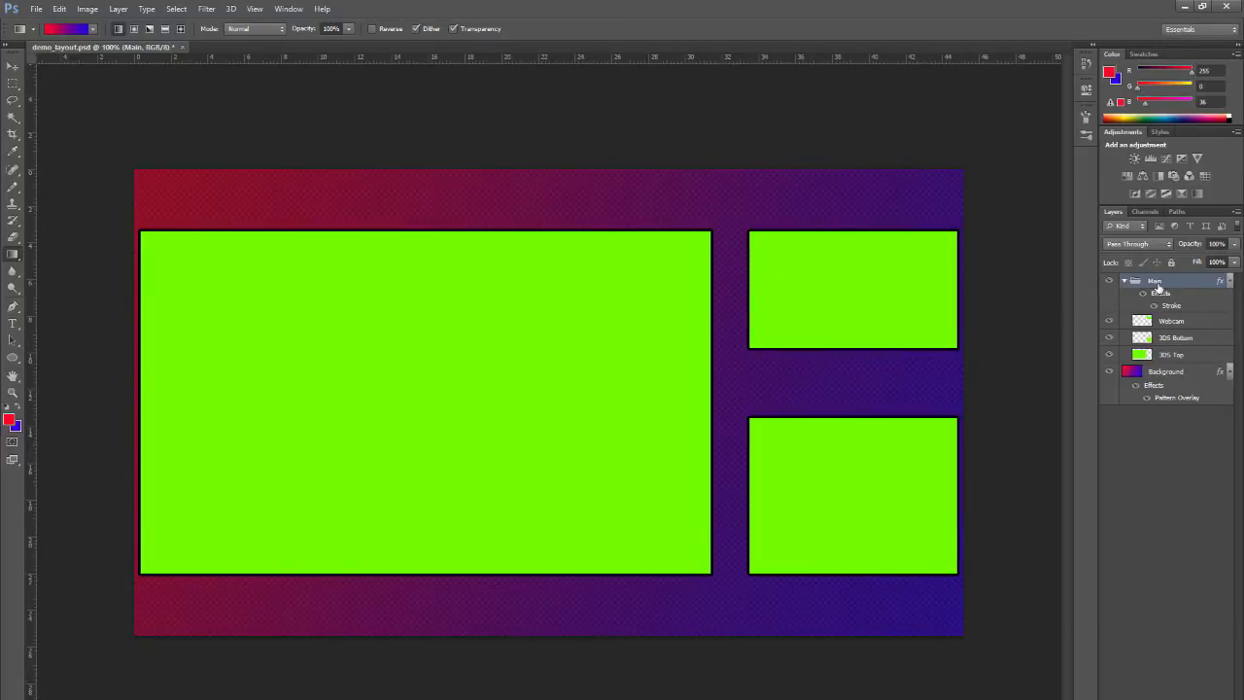
pyautogui.rightClick(1155, 285)
pyautogui.click(1108, 293)
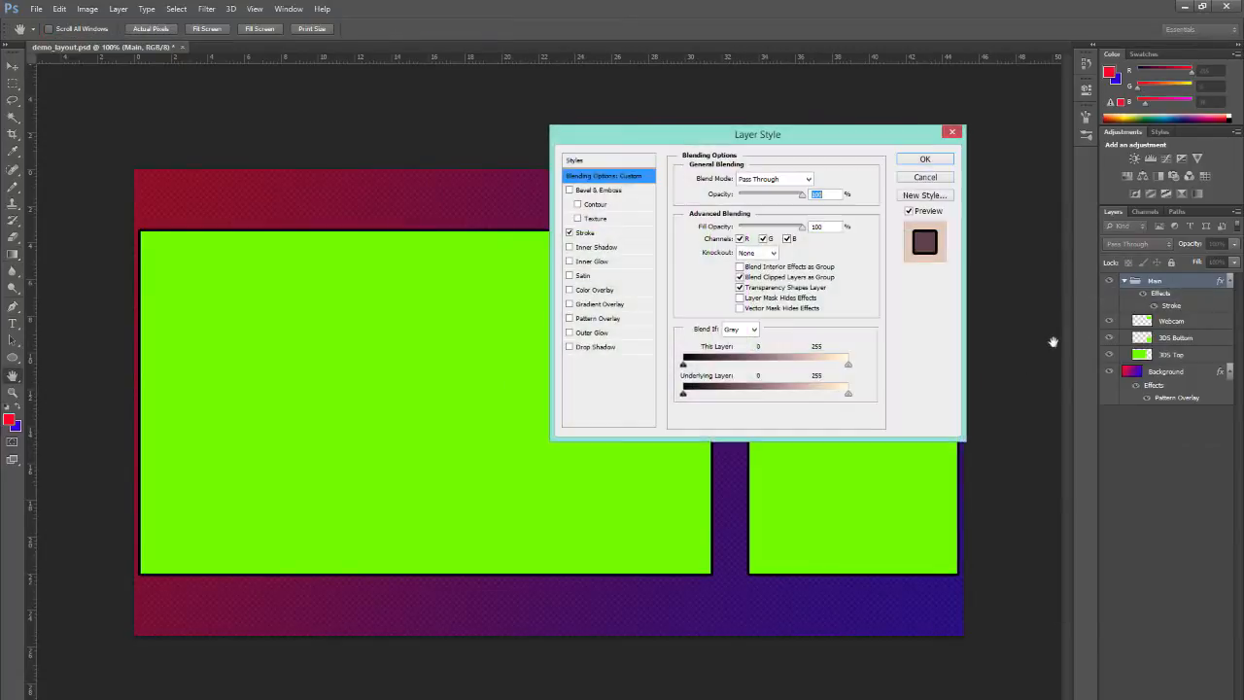
pyautogui.click(586, 333)
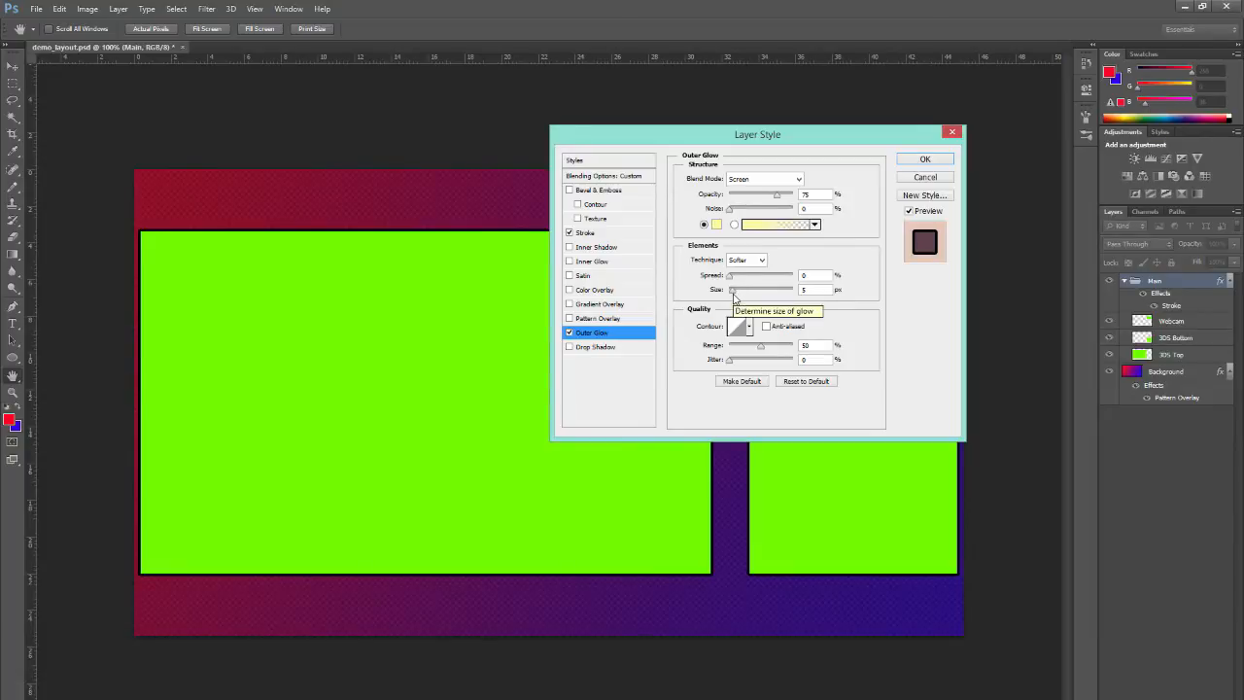
pyautogui.moveTo(797, 135); pyautogui.dragTo(991, 90)
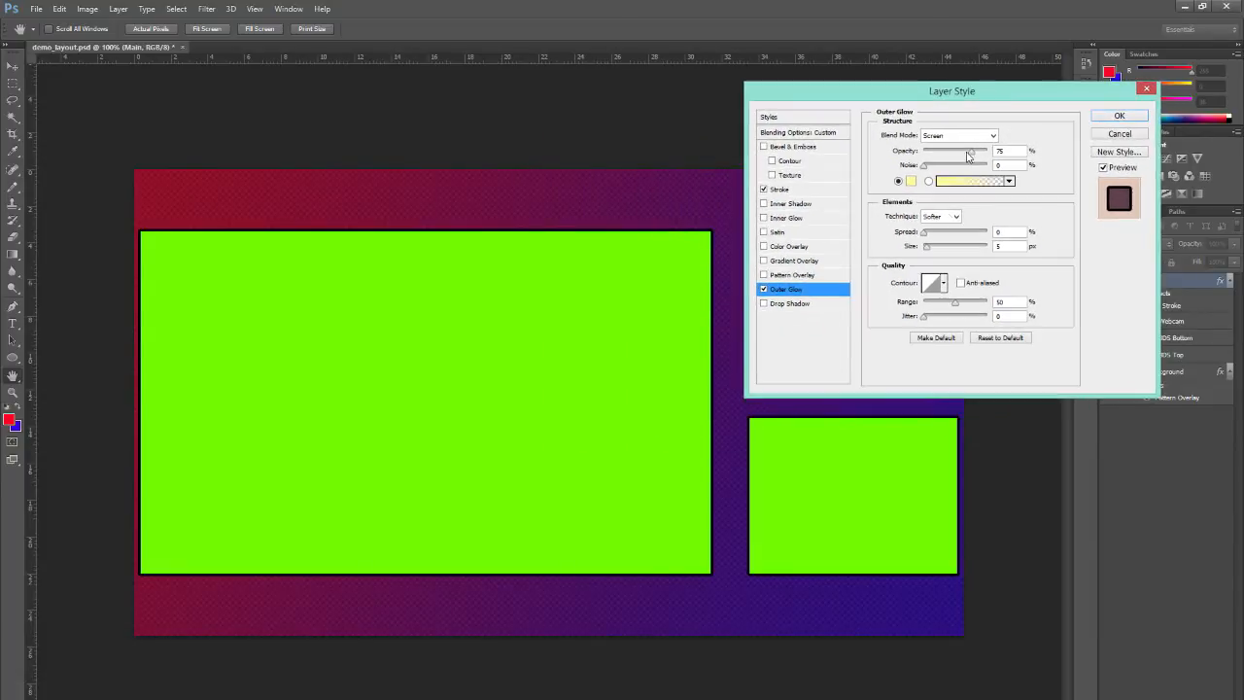
# Step: Set the Main group's outer glow spread to 20% and enlarge its size to about 21 px
pyautogui.moveTo(928, 251); pyautogui.dragTo(932, 251)
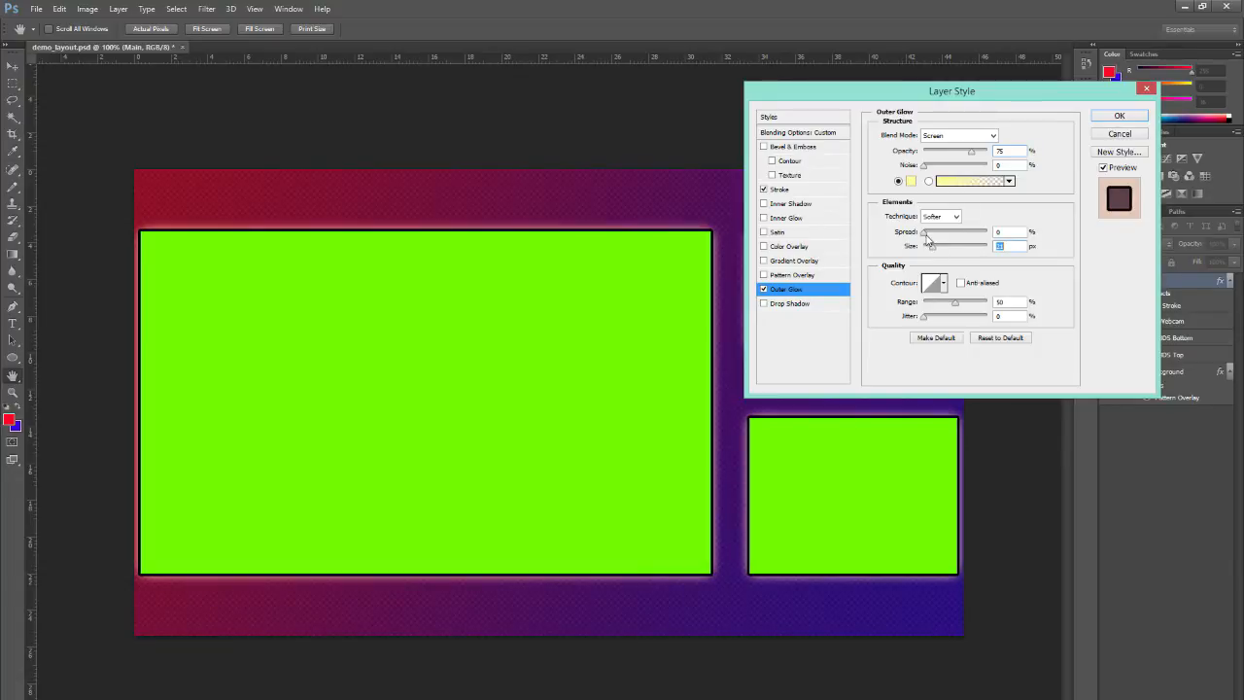
pyautogui.click(926, 235)
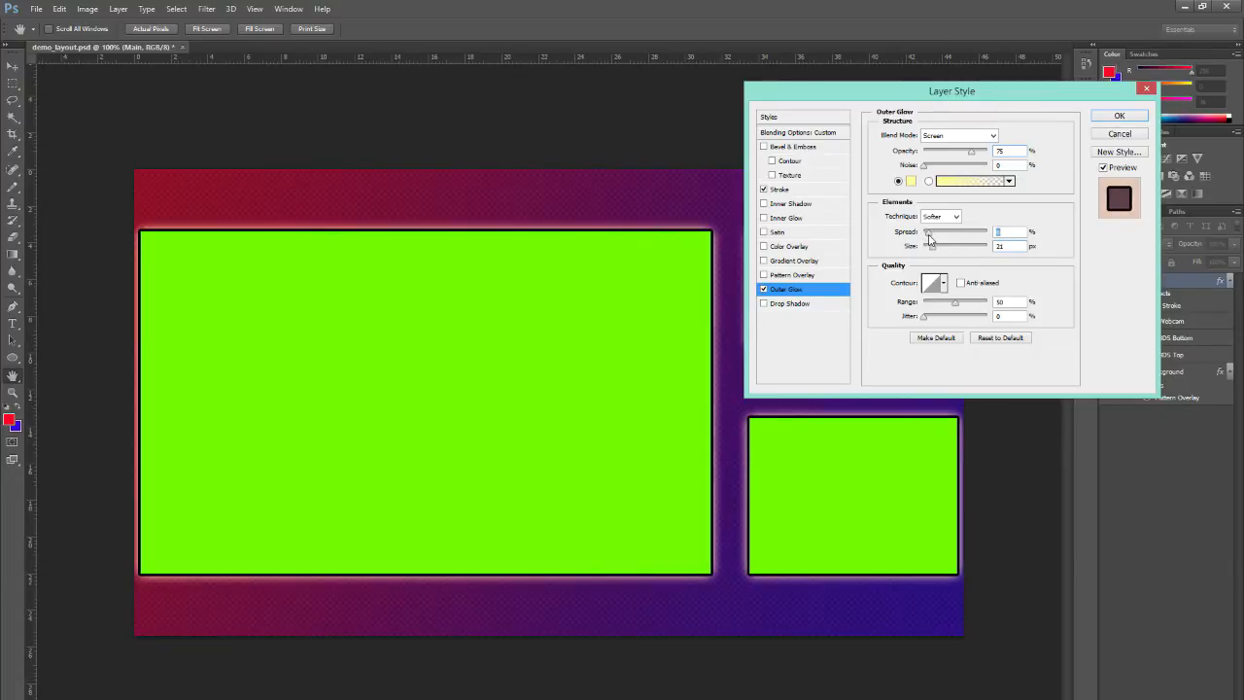
pyautogui.moveTo(928, 235); pyautogui.dragTo(938, 238)
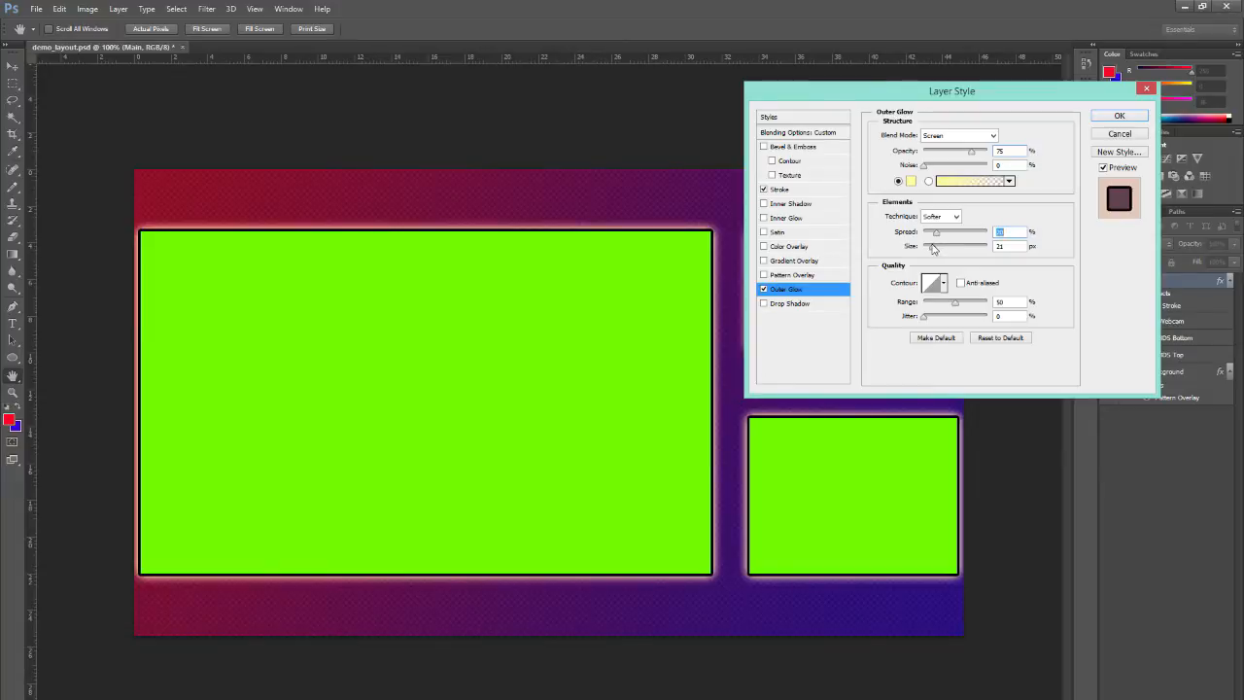
pyautogui.moveTo(934, 248); pyautogui.dragTo(934, 252)
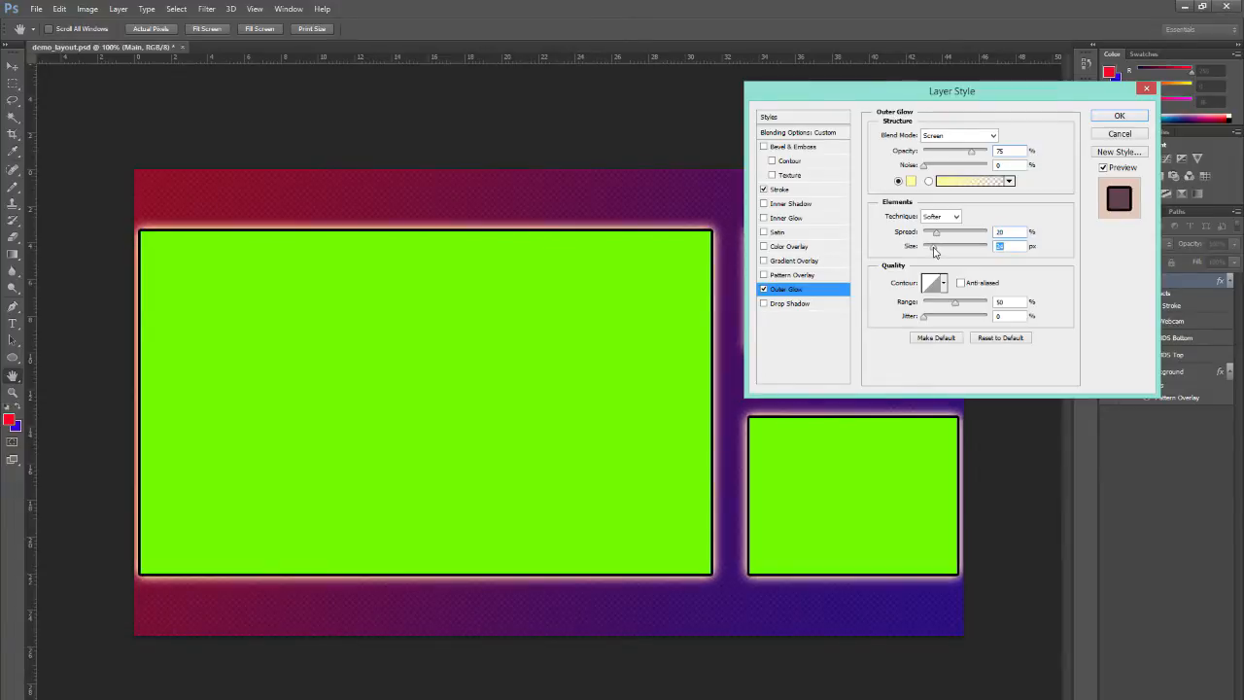
pyautogui.moveTo(934, 252); pyautogui.dragTo(930, 249)
pyautogui.click(1117, 116)
pyautogui.press('g')
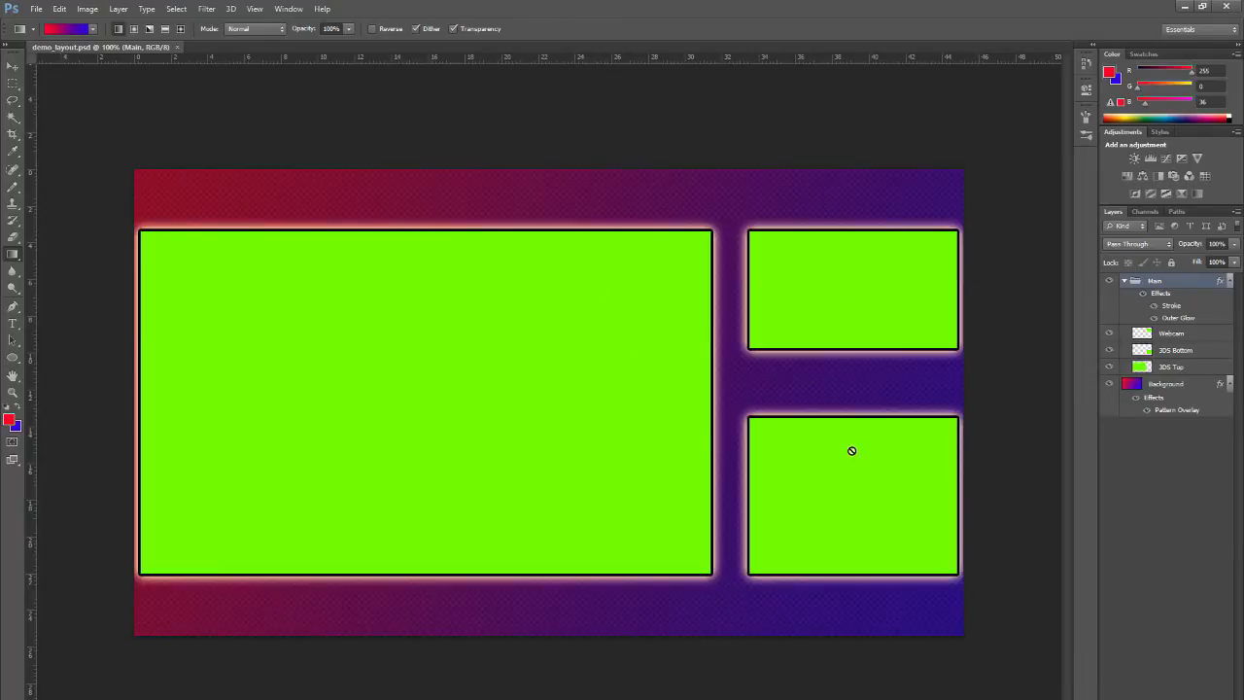
# Step: Activate the Move tool and set the foreground colour to white ffffff
pyautogui.press('v')
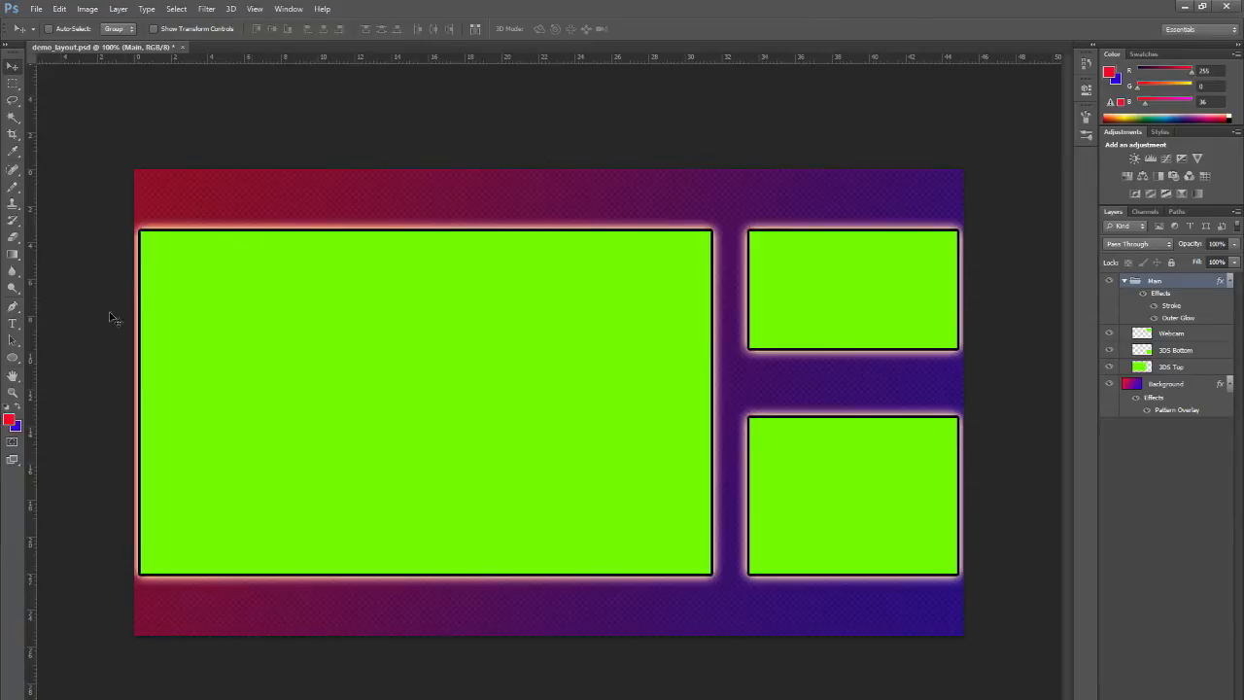
pyautogui.click(12, 422)
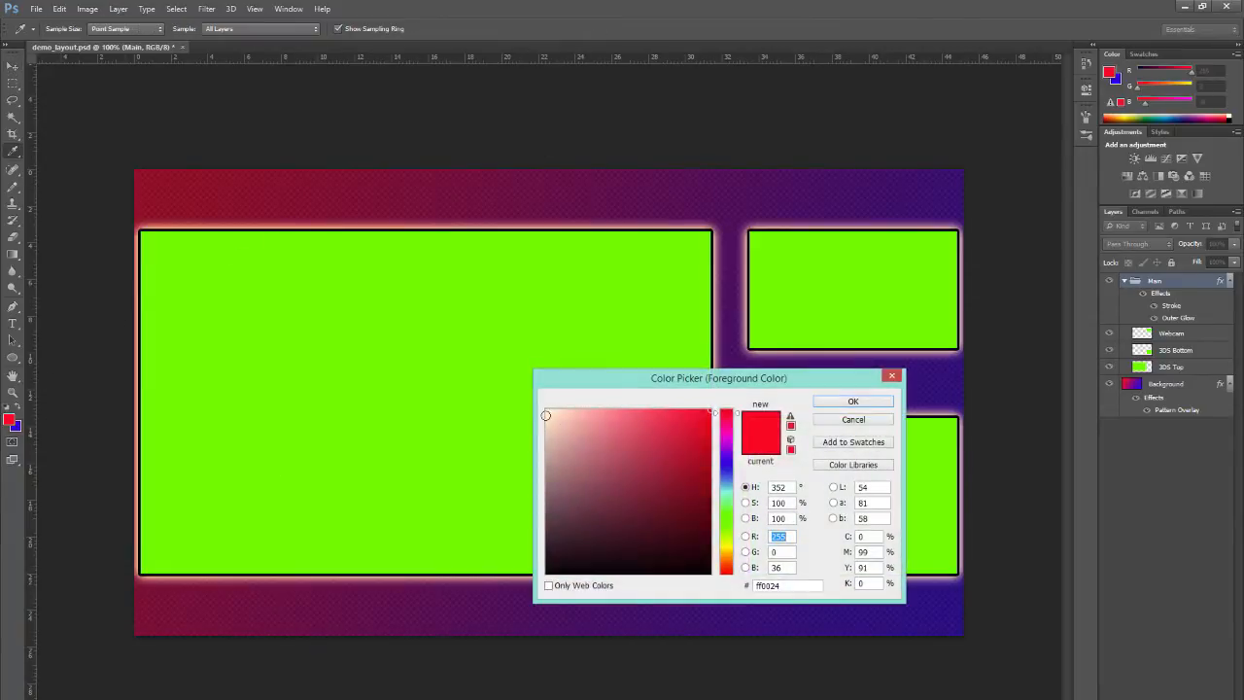
pyautogui.moveTo(546, 415); pyautogui.dragTo(534, 408)
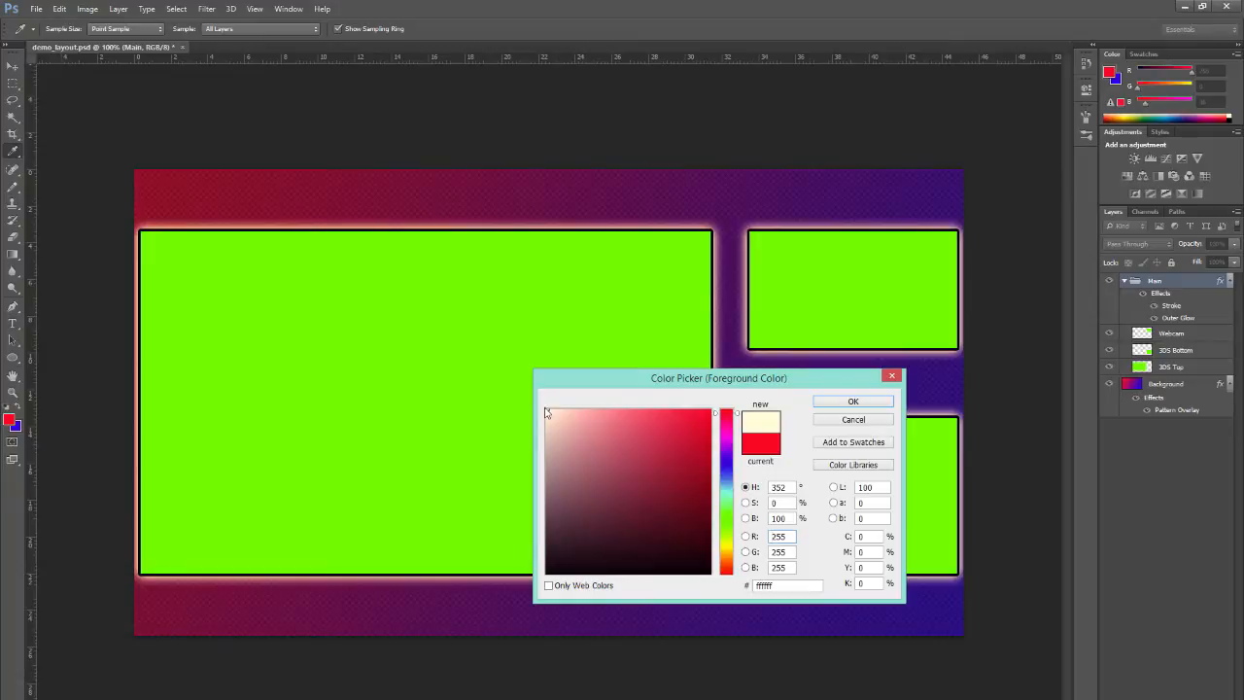
pyautogui.click(838, 404)
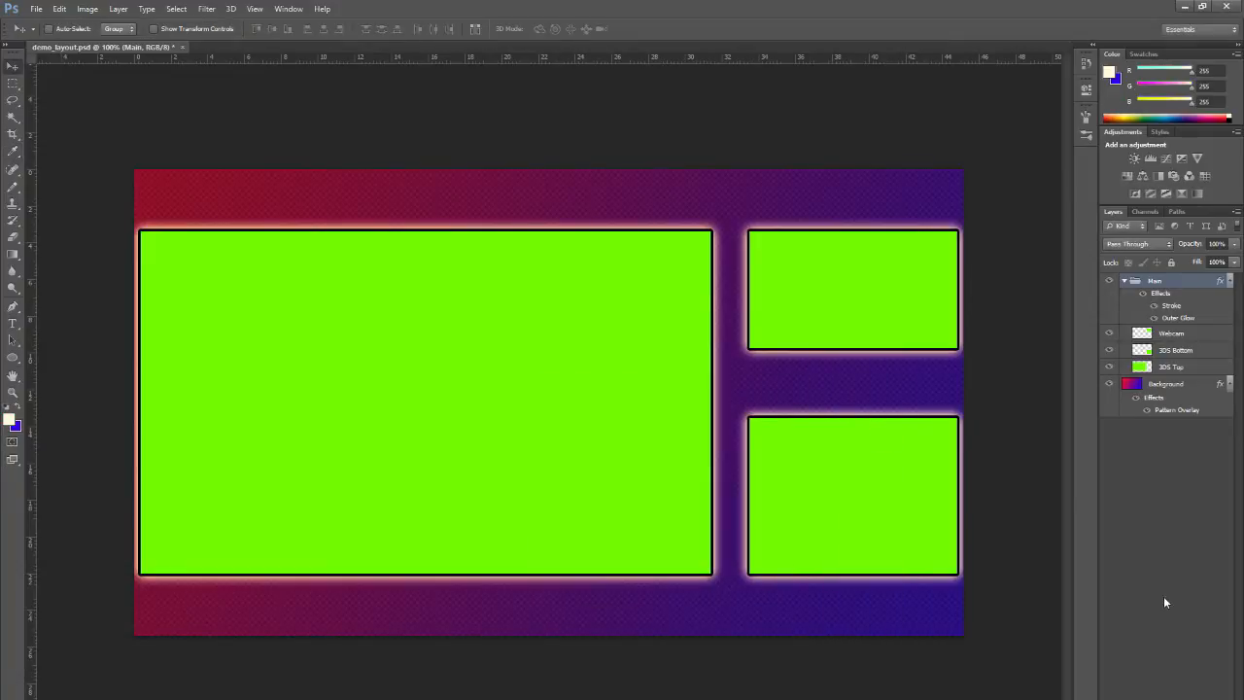
# Step: Create a new layer group above the Main group and name it Text
pyautogui.click(1181, 666)
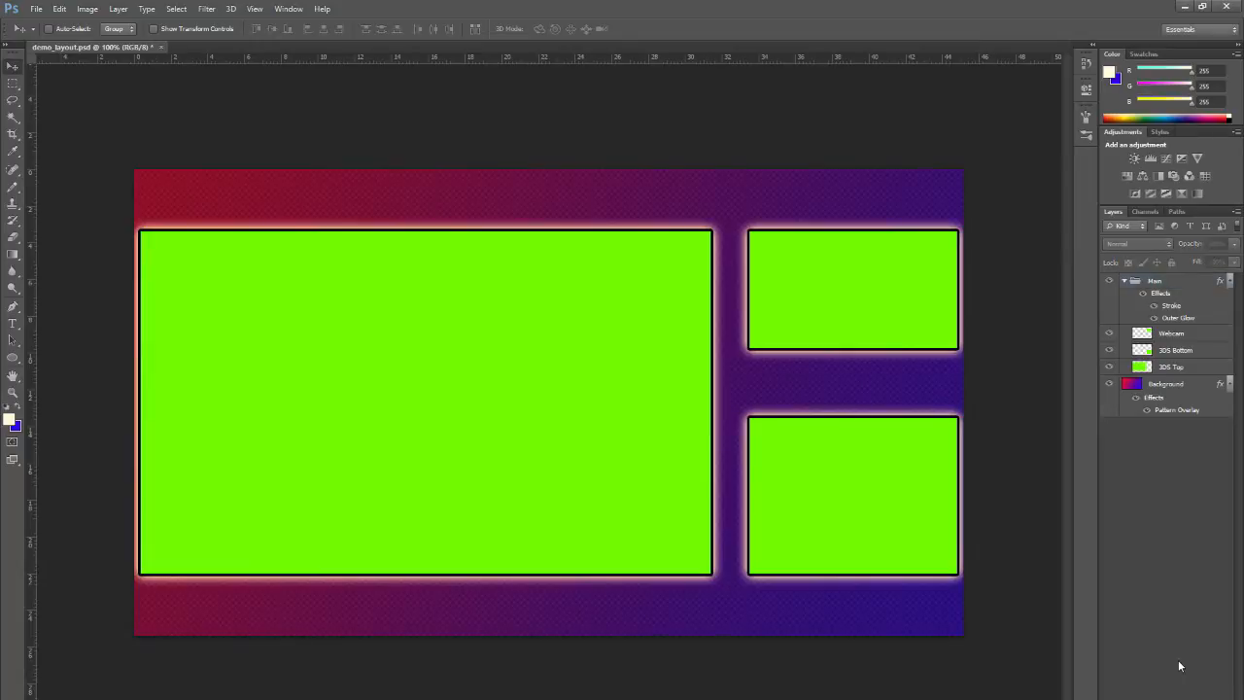
pyautogui.click(1183, 697)
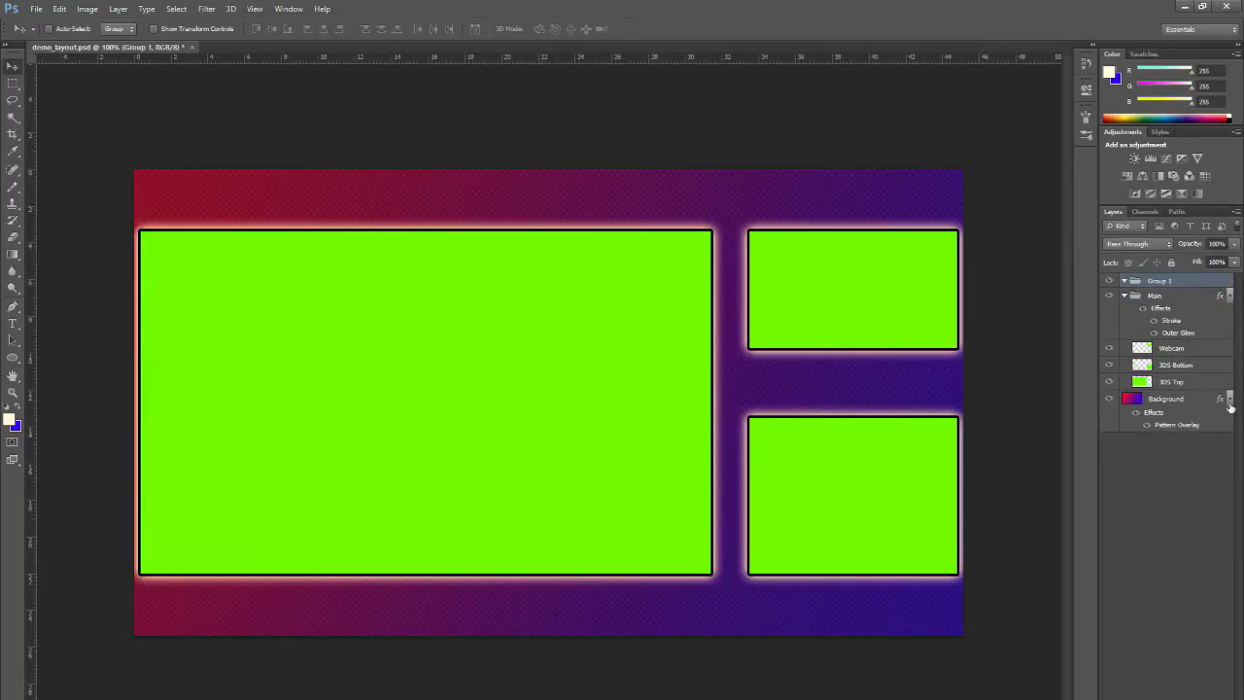
pyautogui.doubleClick(1161, 281)
pyautogui.write('Text')
pyautogui.press('Return')
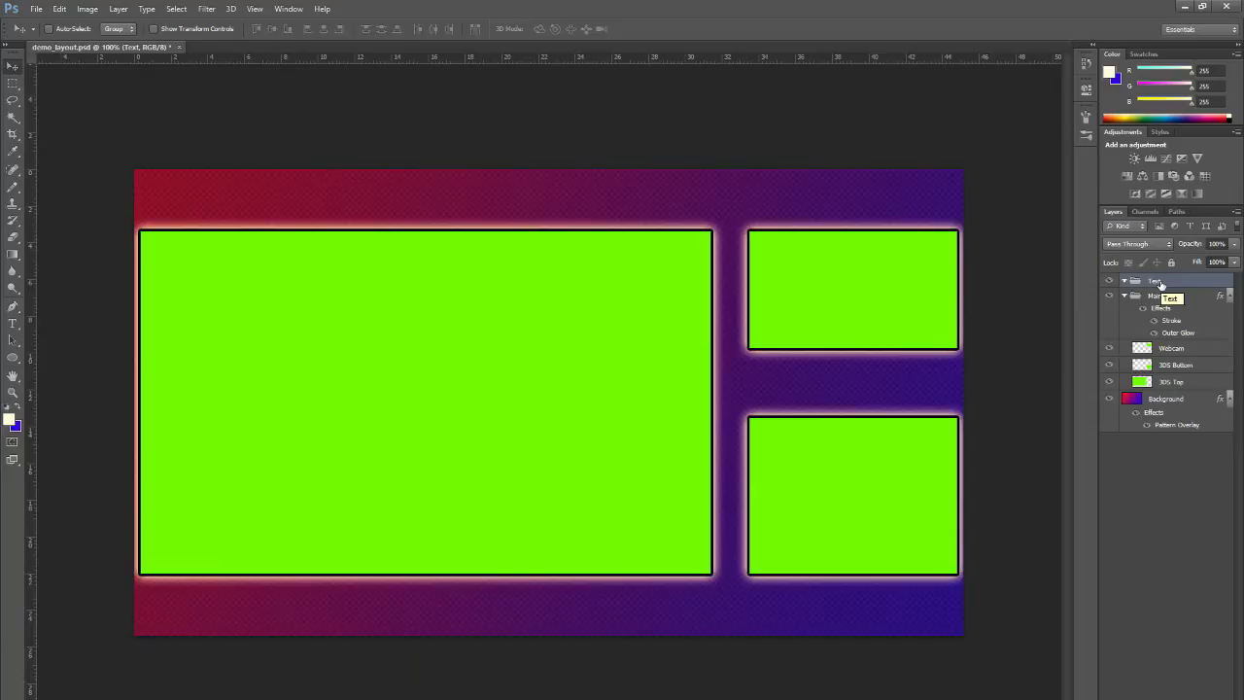
# Step: Add a 3 px black outside Stroke to the Text group's layer style
pyautogui.rightClick(1160, 282)
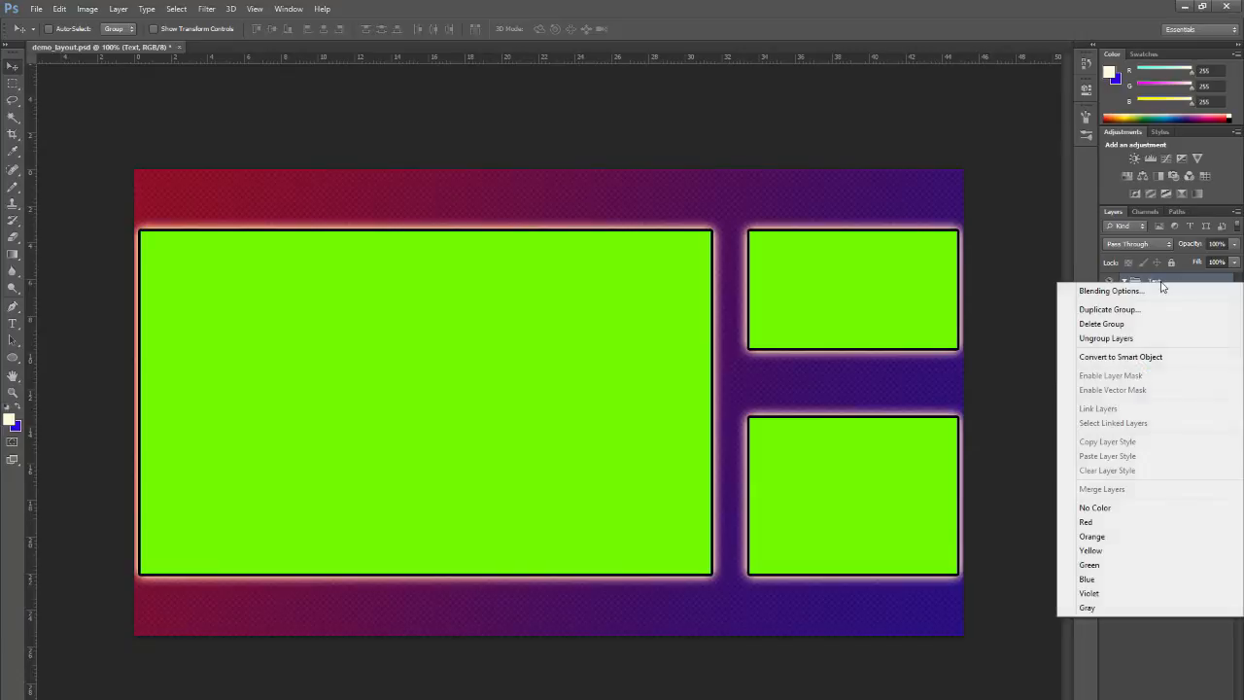
pyautogui.click(1109, 290)
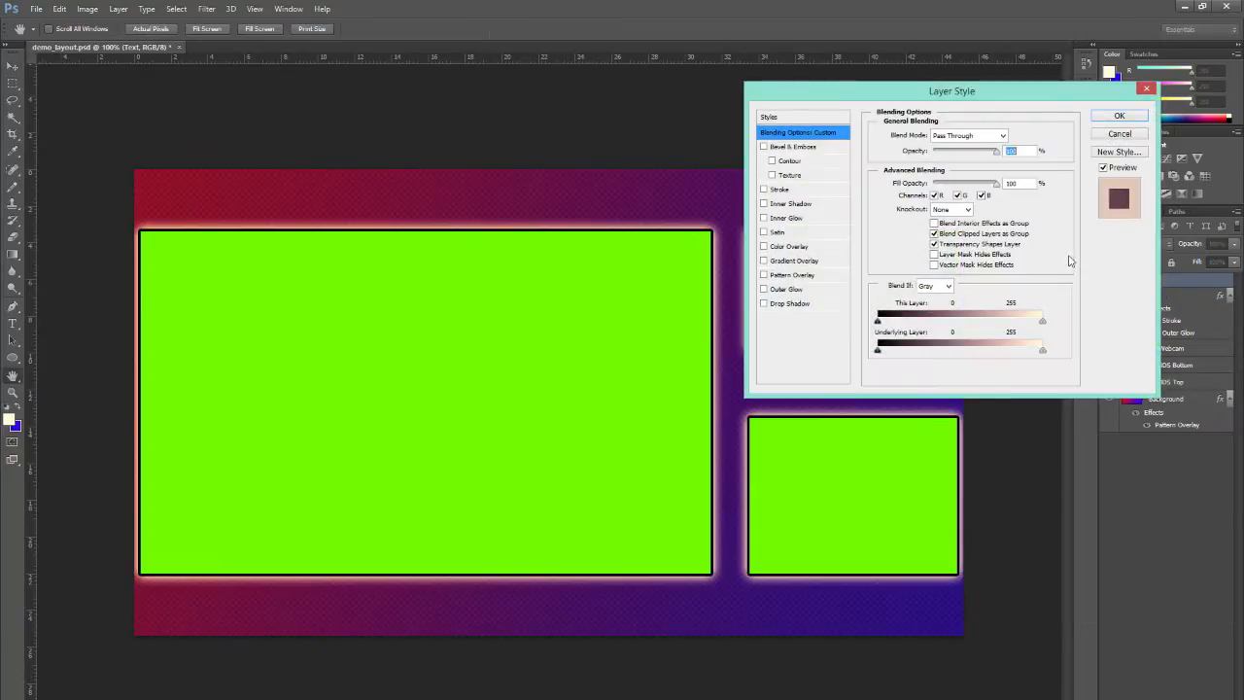
pyautogui.click(764, 190)
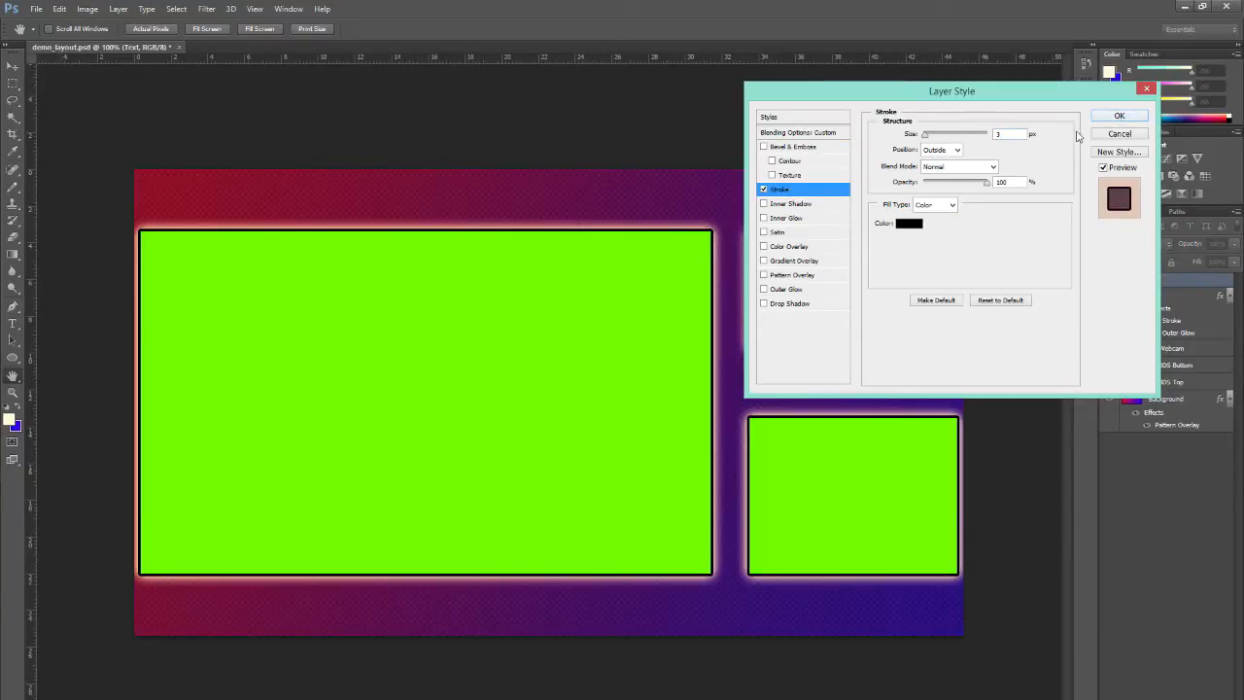
pyautogui.click(1119, 118)
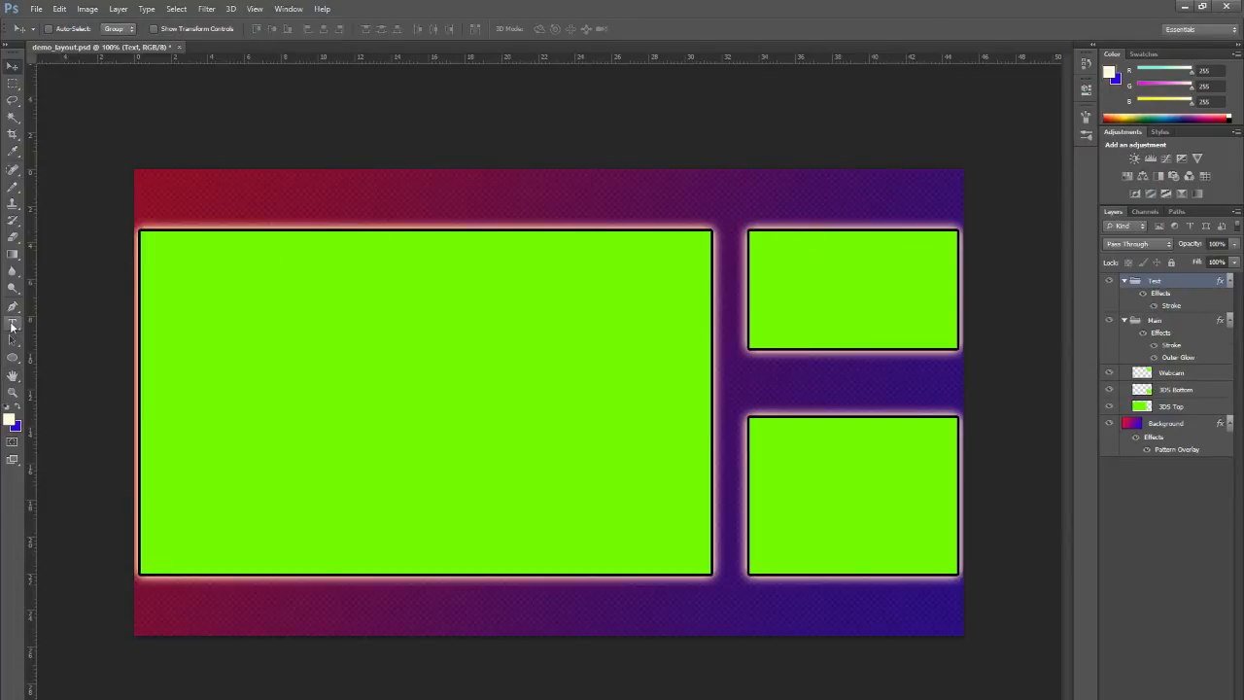
# Step: Add a text box above the large placeholder, spanning its width, with the title "LUMARIO'S VGC15 BATTLES" in 48 pt Impact
pyautogui.click(13, 323)
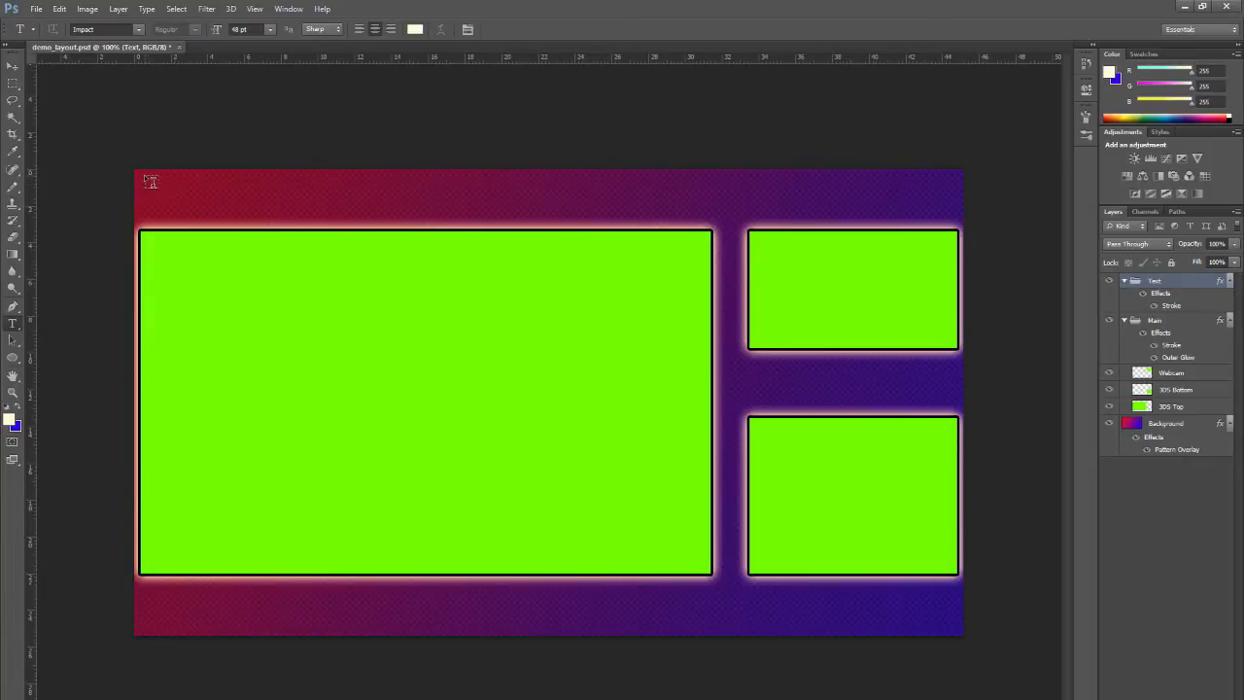
pyautogui.moveTo(151, 182); pyautogui.dragTo(712, 221)
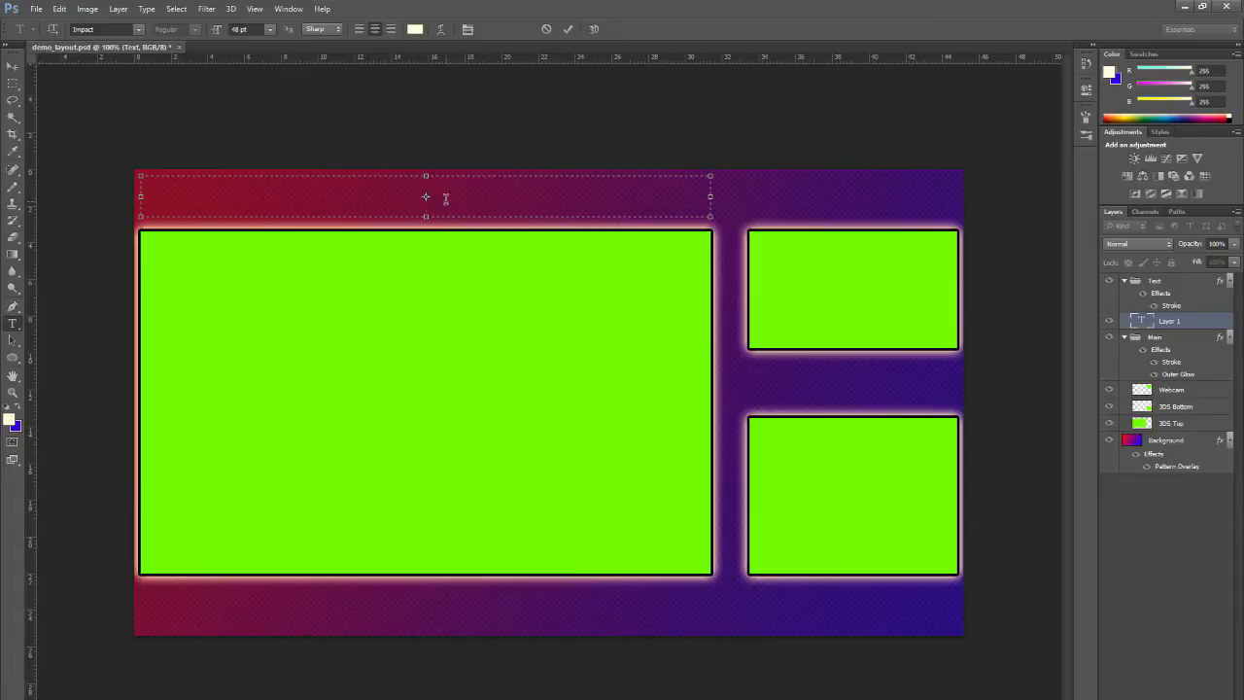
pyautogui.write('LUMARIO')
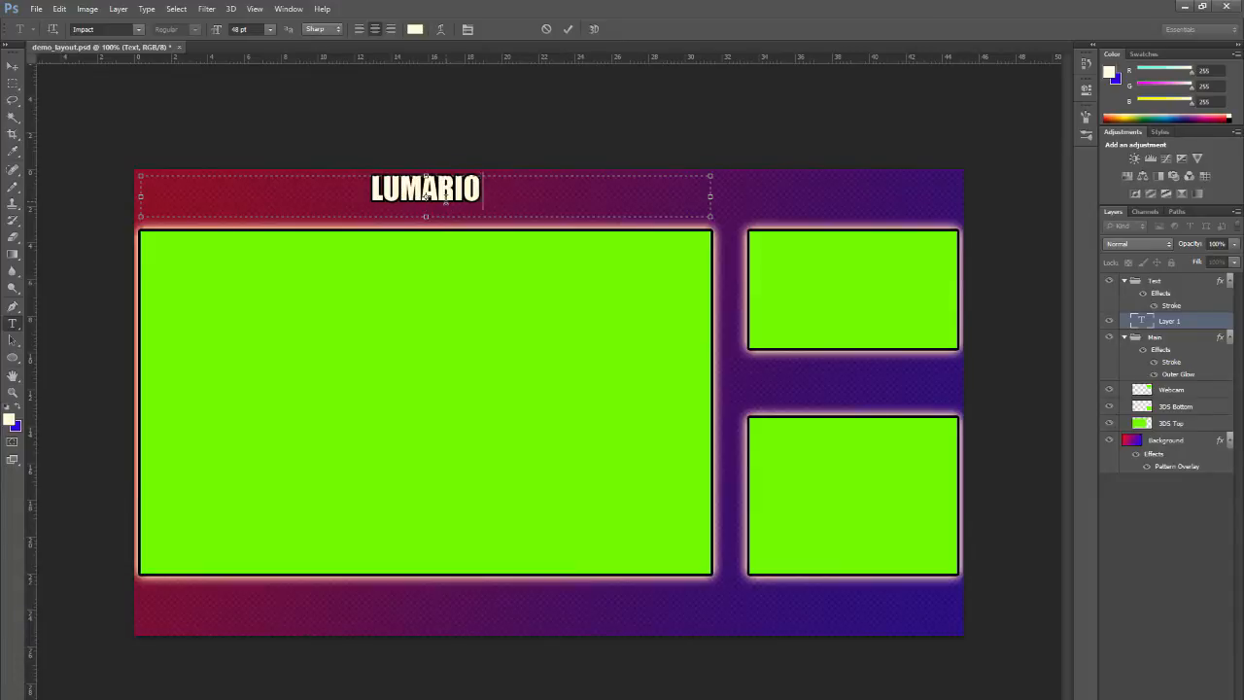
pyautogui.write("'S VGC15 BATTLE")
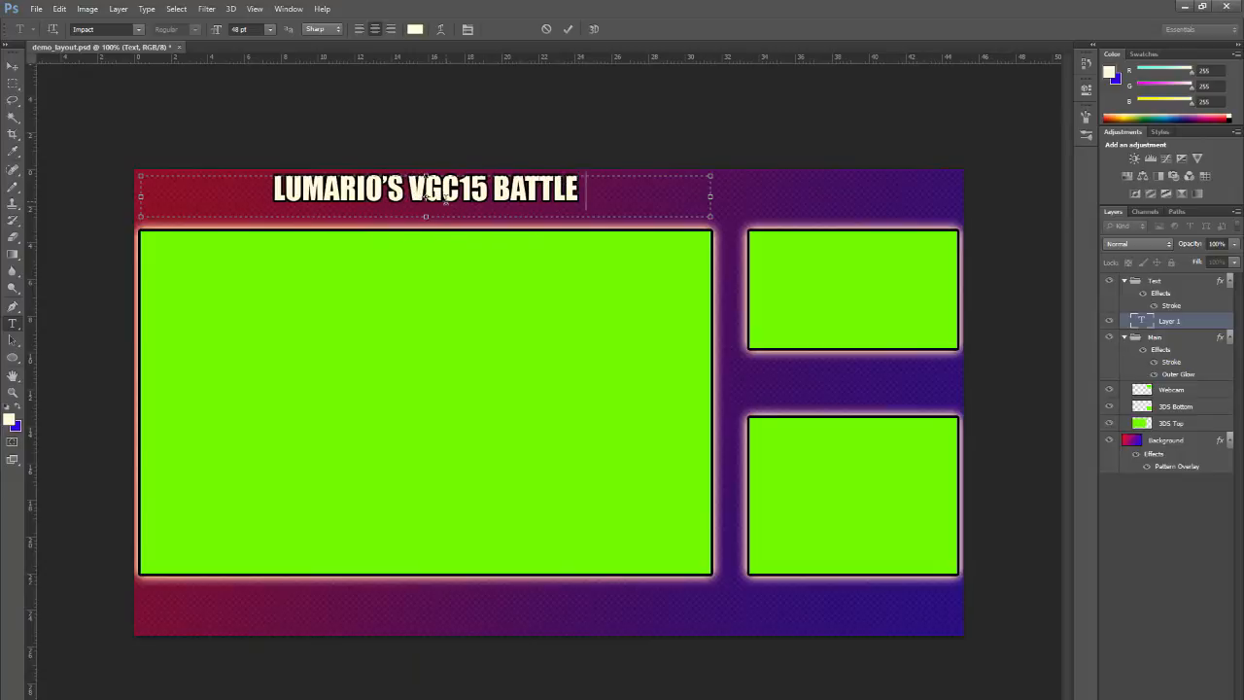
pyautogui.press('BackSpace')
pyautogui.write('S')
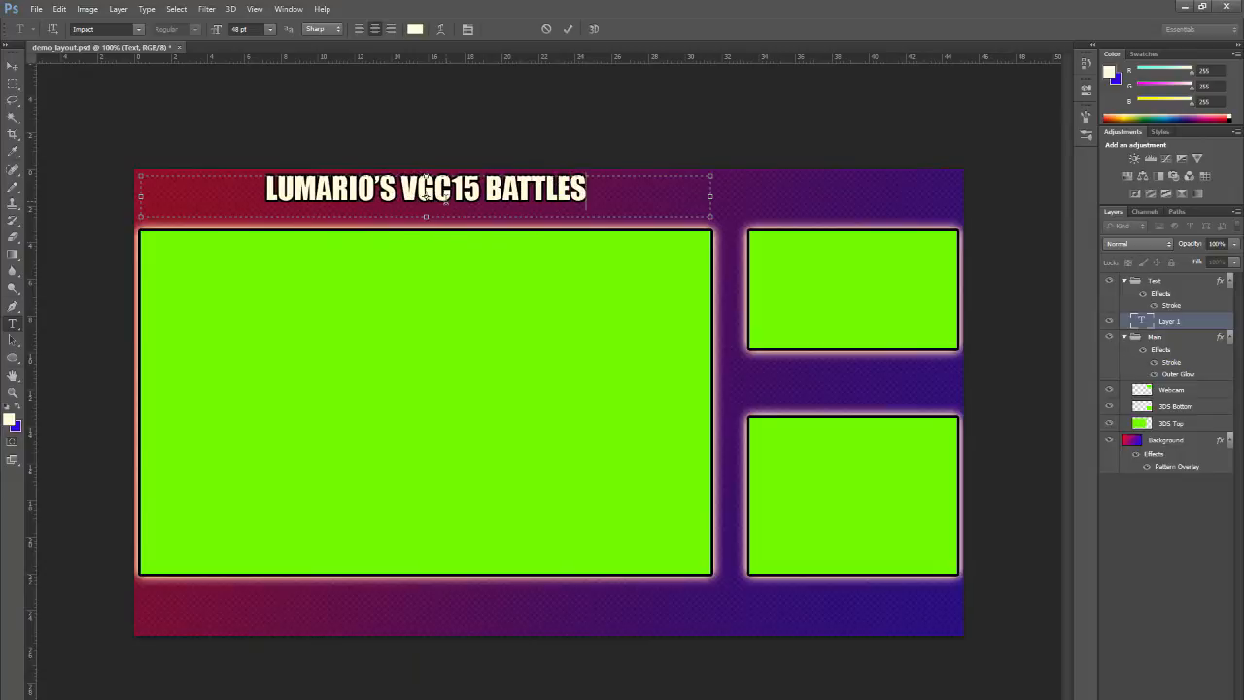
# Step: Nudge the title text down so it sits midway between the canvas's upper edge and the large placeholder
pyautogui.click(15, 68)
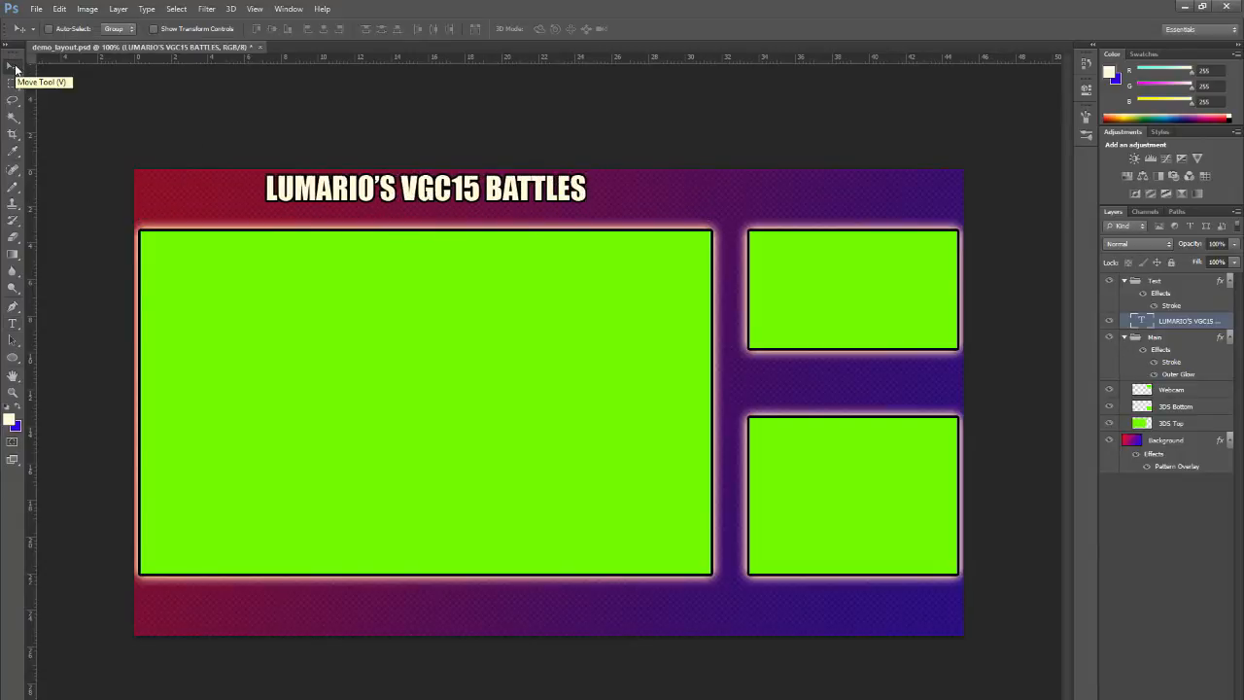
pyautogui.press('Down')
pyautogui.press('Down')
pyautogui.press('Down')
pyautogui.press('Down')
pyautogui.press('Down')
pyautogui.press('Down')
pyautogui.press('Down')
pyautogui.press('Down')
pyautogui.press('Down')
pyautogui.press('Down')
pyautogui.press('Down')
pyautogui.press('Down')
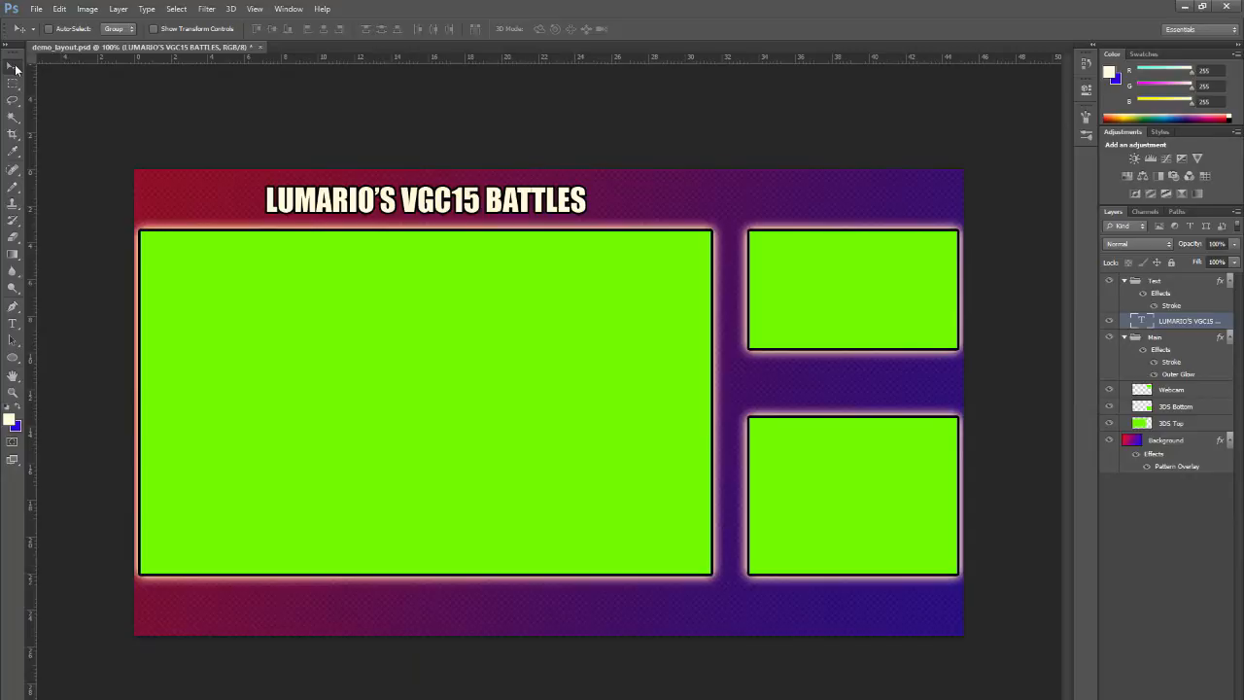
# Step: Duplicate the title text layer and align the copy to the bottom edge of the whole canvas
pyautogui.press('m')
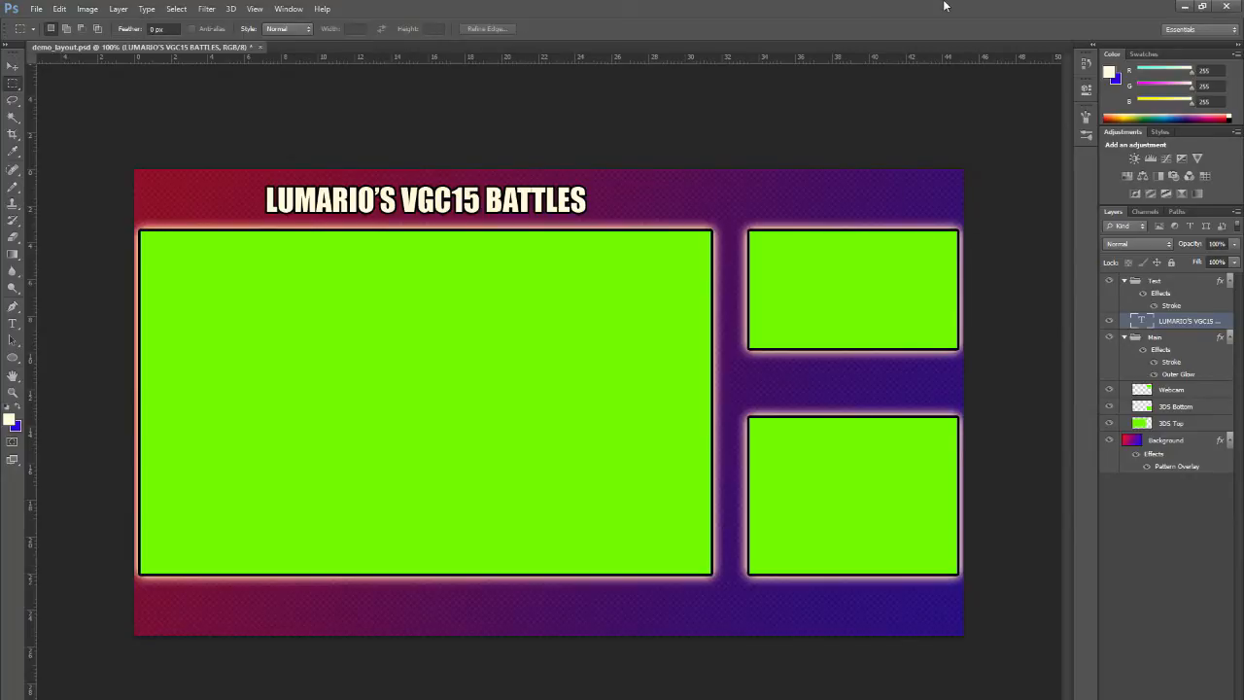
pyautogui.rightClick(1169, 327)
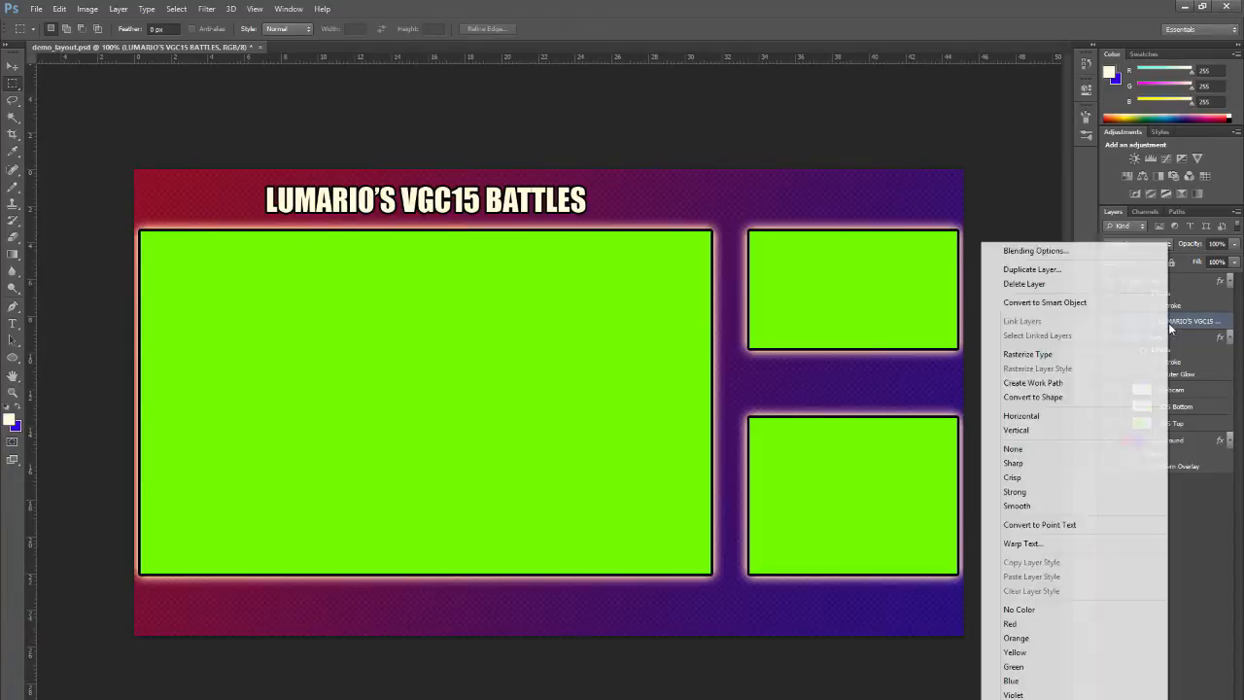
pyautogui.click(1056, 273)
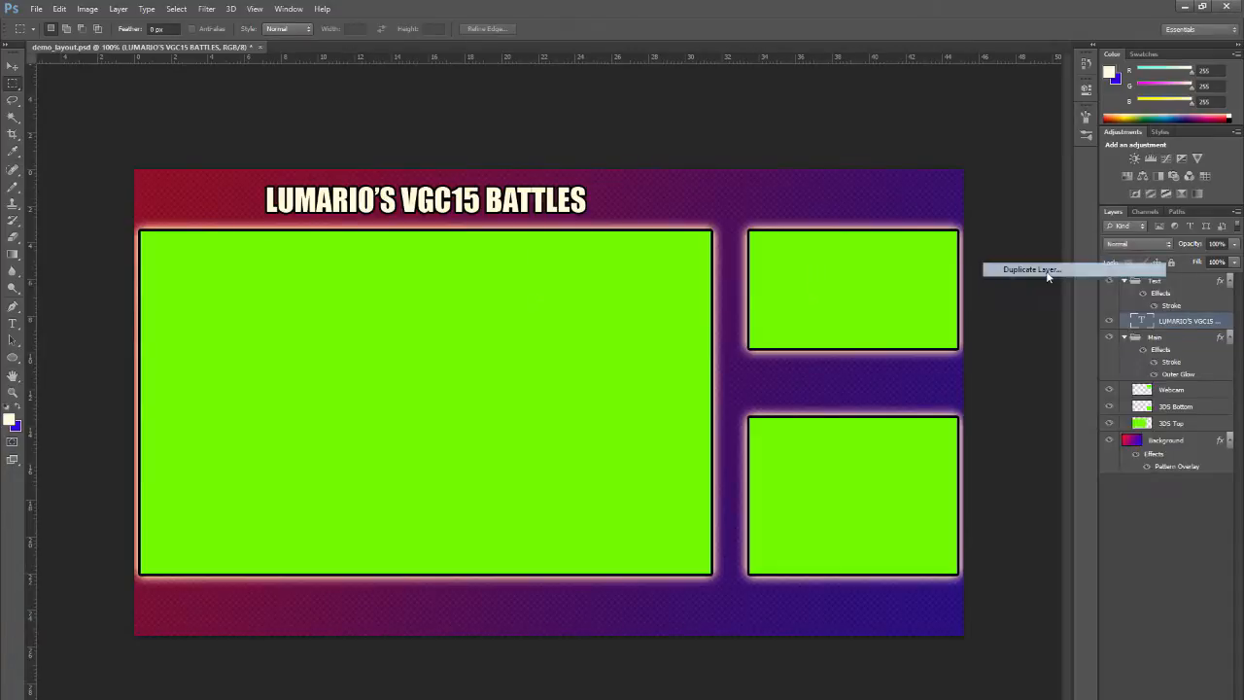
pyautogui.click(785, 218)
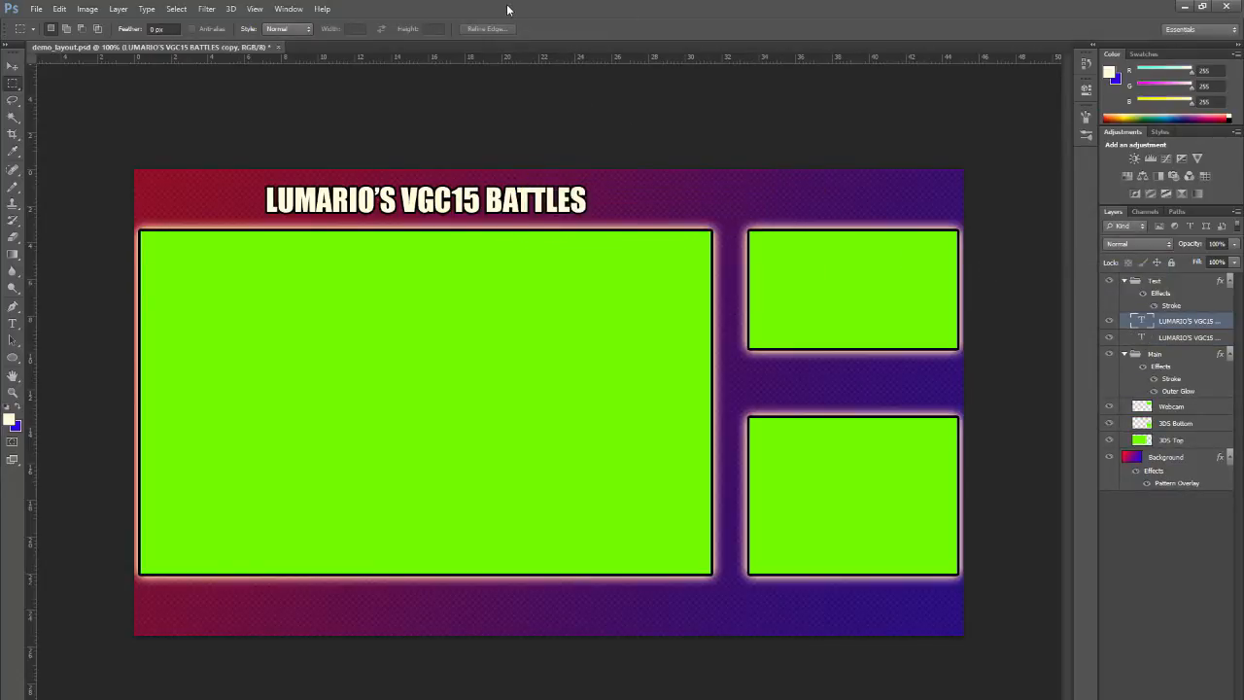
pyautogui.hotkey('ctrl', 'a')
pyautogui.click(13, 65)
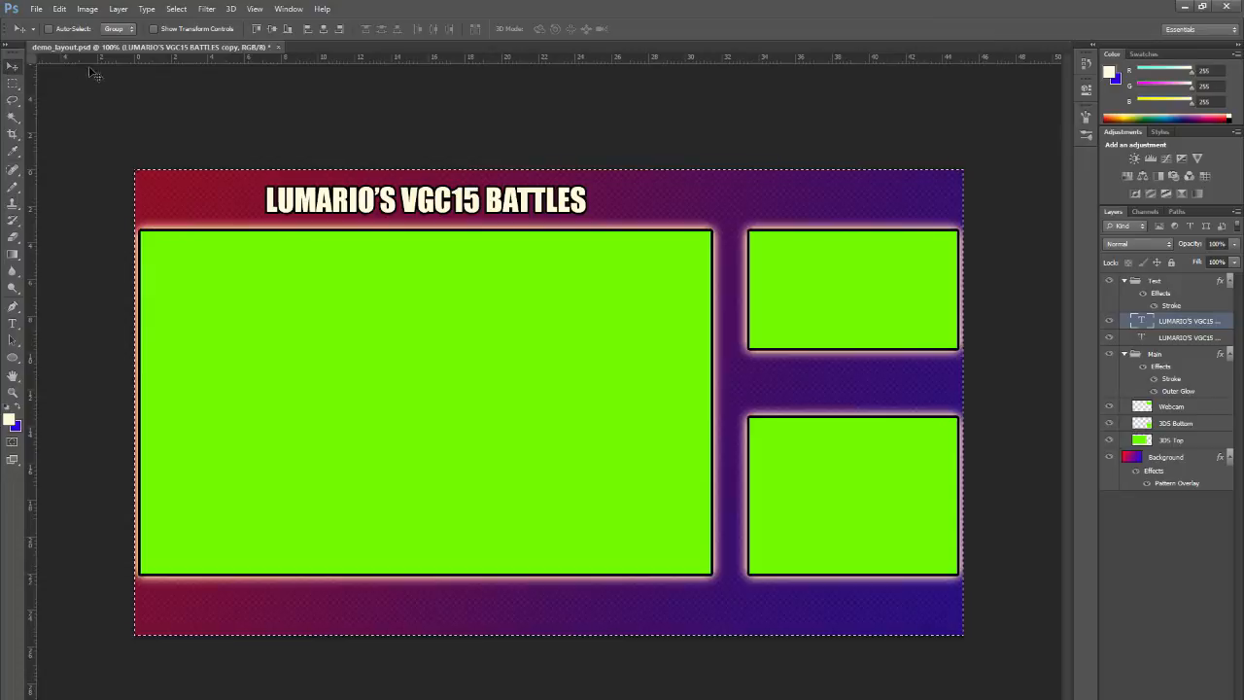
pyautogui.click(289, 30)
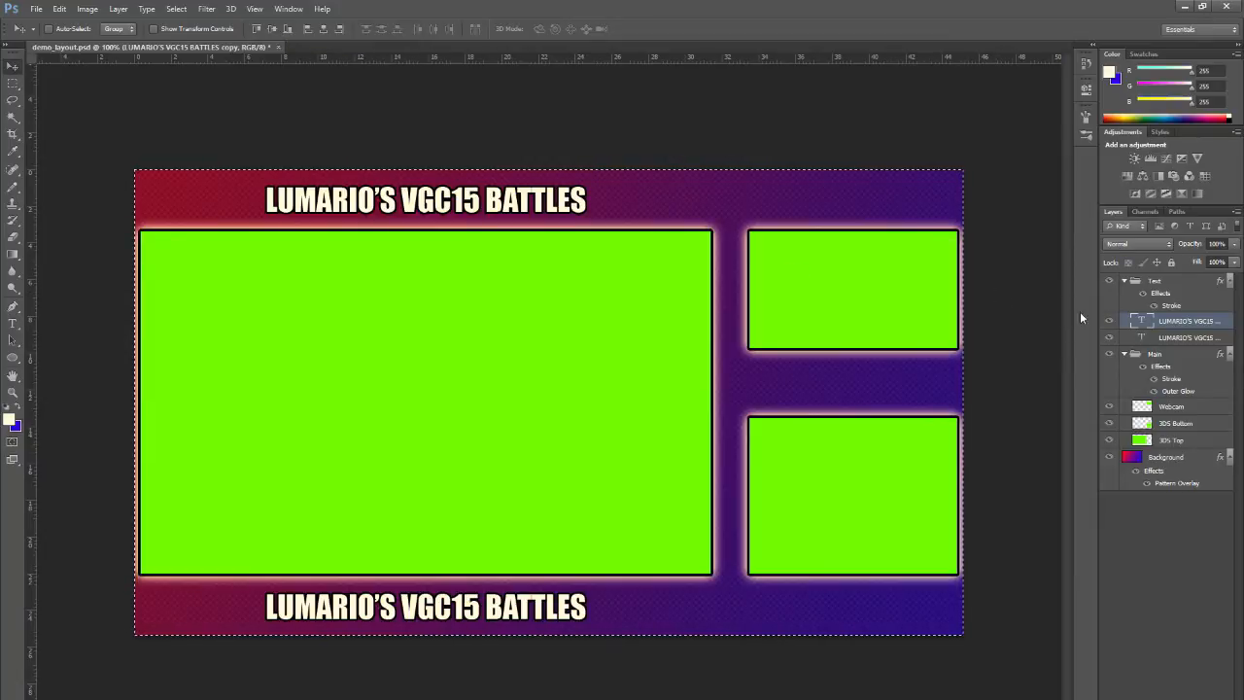
# Step: Replace the wording of the duplicated title below the large placeholder with "LEAVE A COMMENT BELOW"
pyautogui.doubleClick(1143, 323)
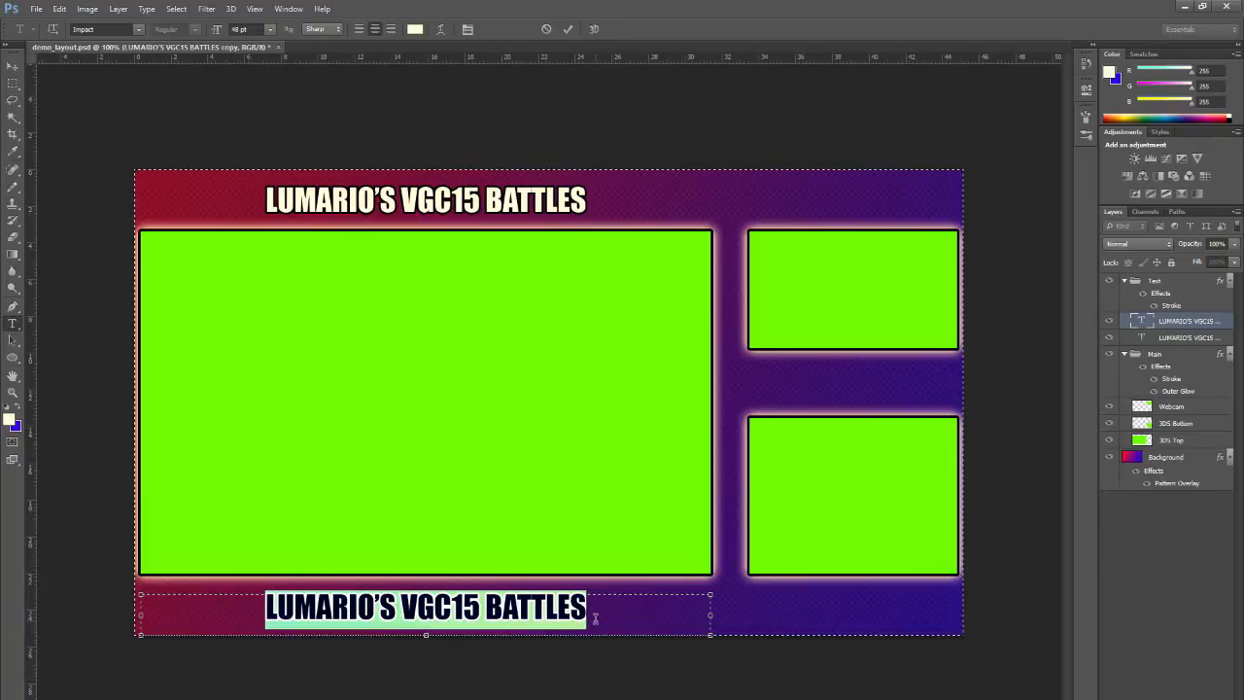
pyautogui.click(595, 617)
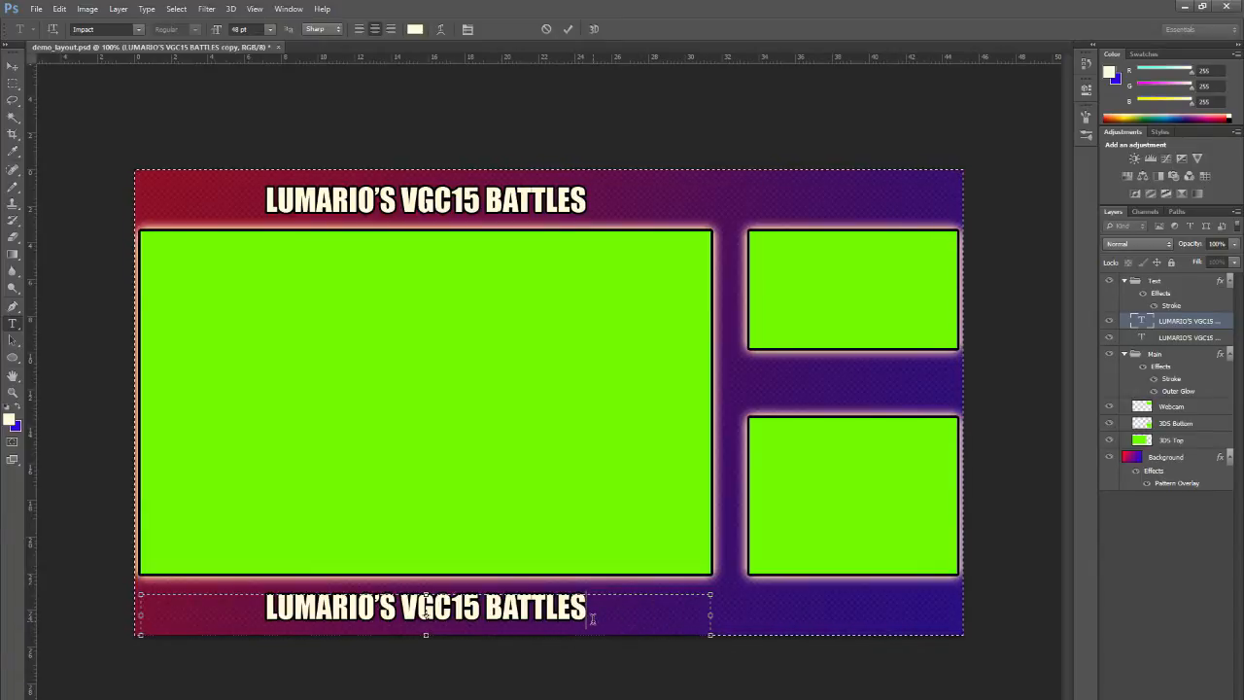
pyautogui.tripleClick(592, 616)
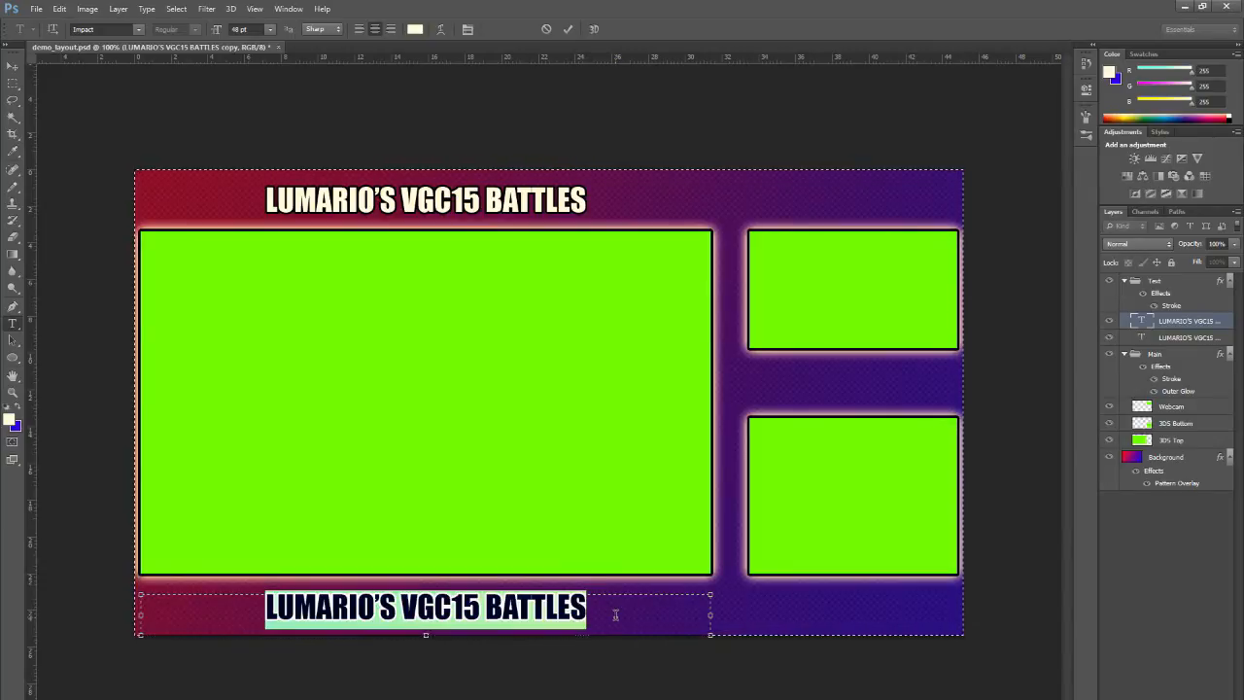
pyautogui.press('BackSpace')
pyautogui.write('LEAVE A COMMENT BELOW')
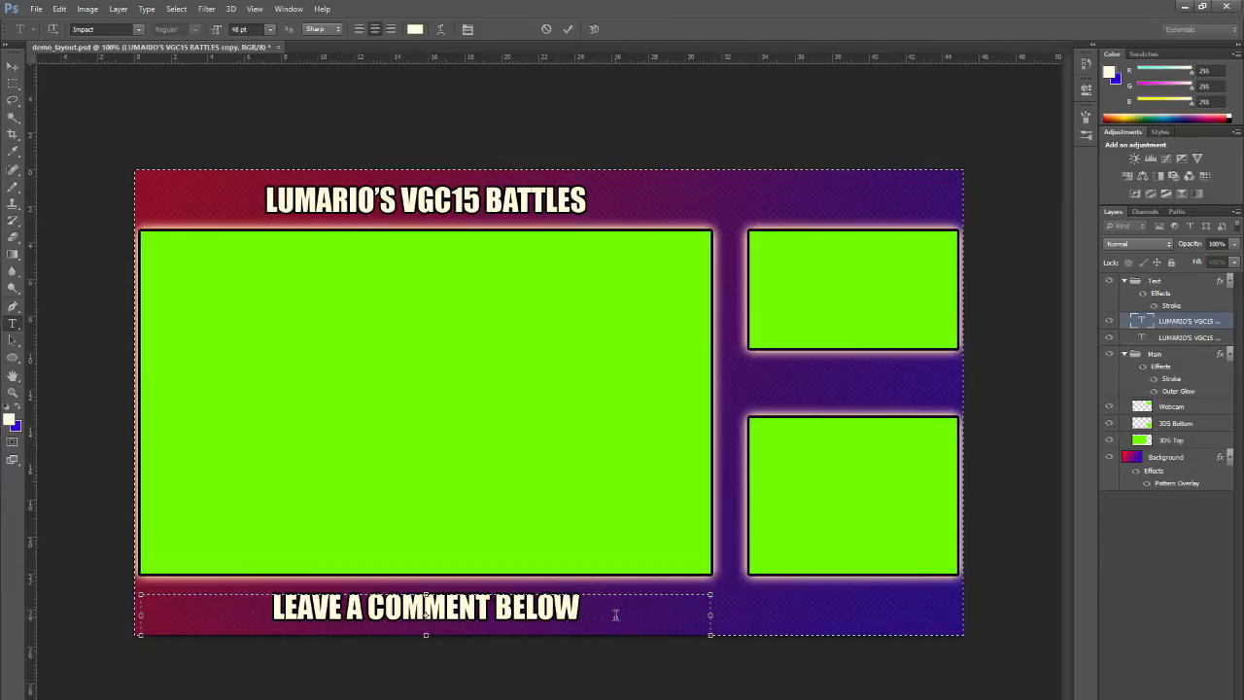
pyautogui.click(15, 67)
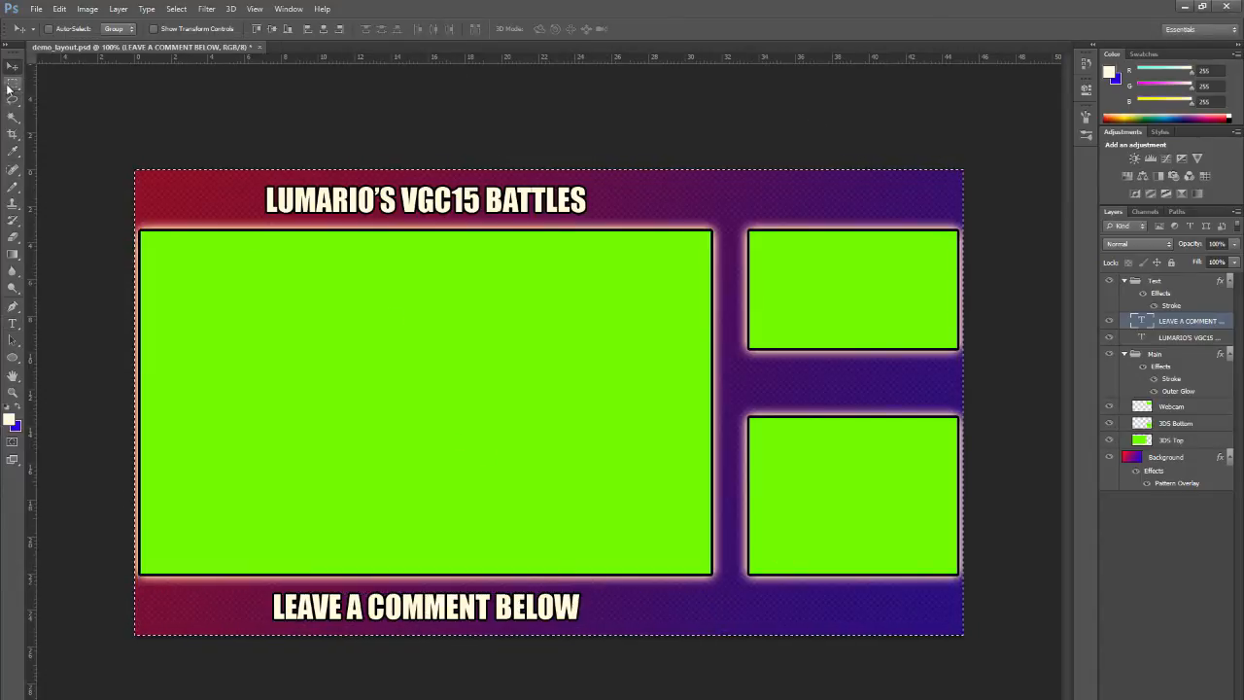
# Step: Deselect the whole-canvas selection
pyautogui.click(12, 82)
pyautogui.rightClick(482, 287)
pyautogui.click(529, 289)
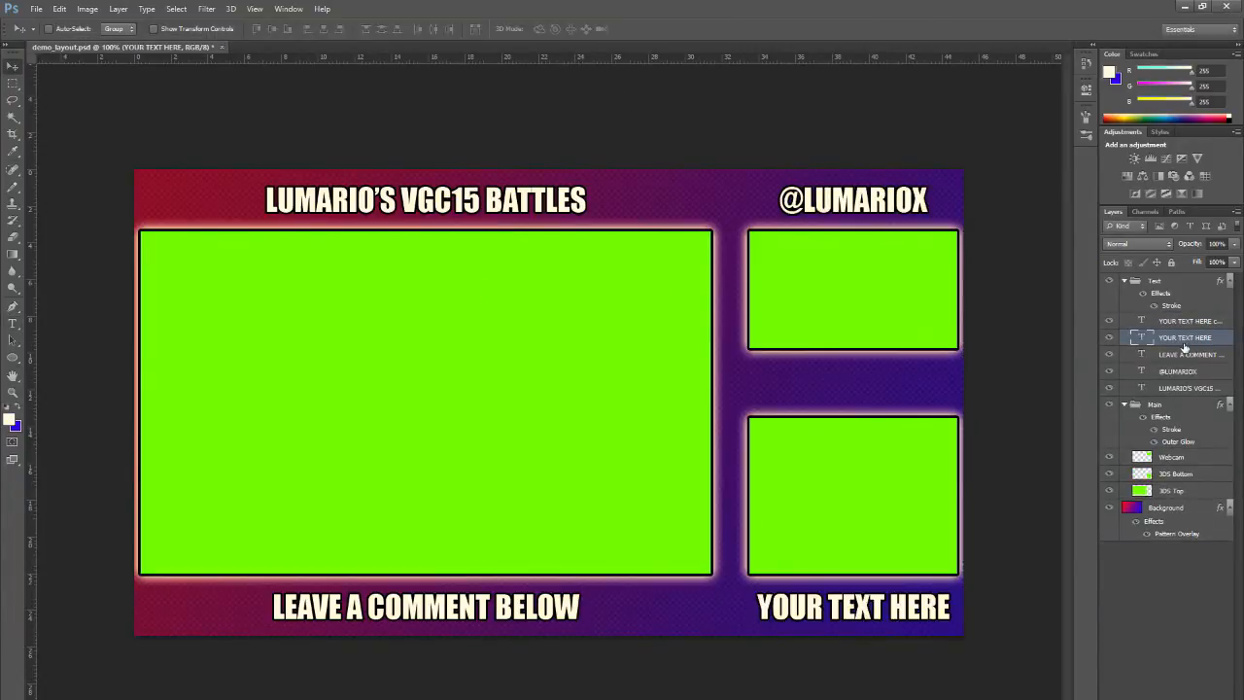
# Step: Duplicate the "YOUR TEXT HERE" text layer that sits below the small lower placeholder, keeping the default copy name
pyautogui.rightClick(1178, 340)
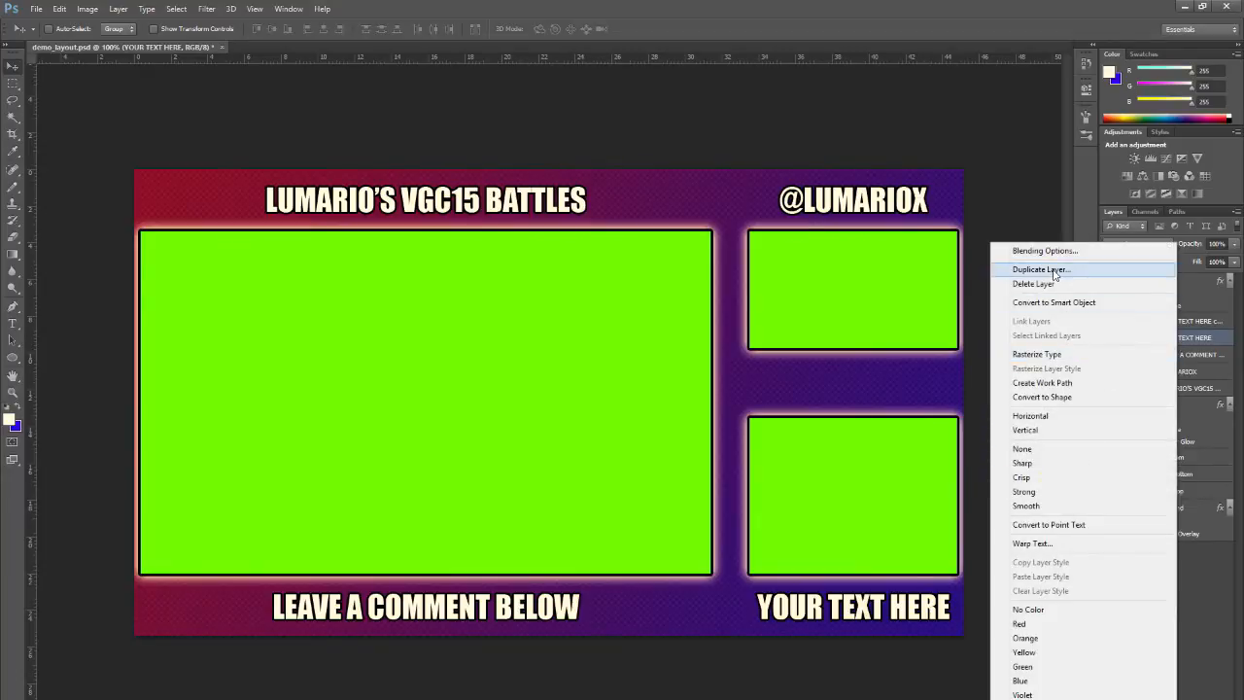
pyautogui.click(1045, 269)
pyautogui.click(795, 219)
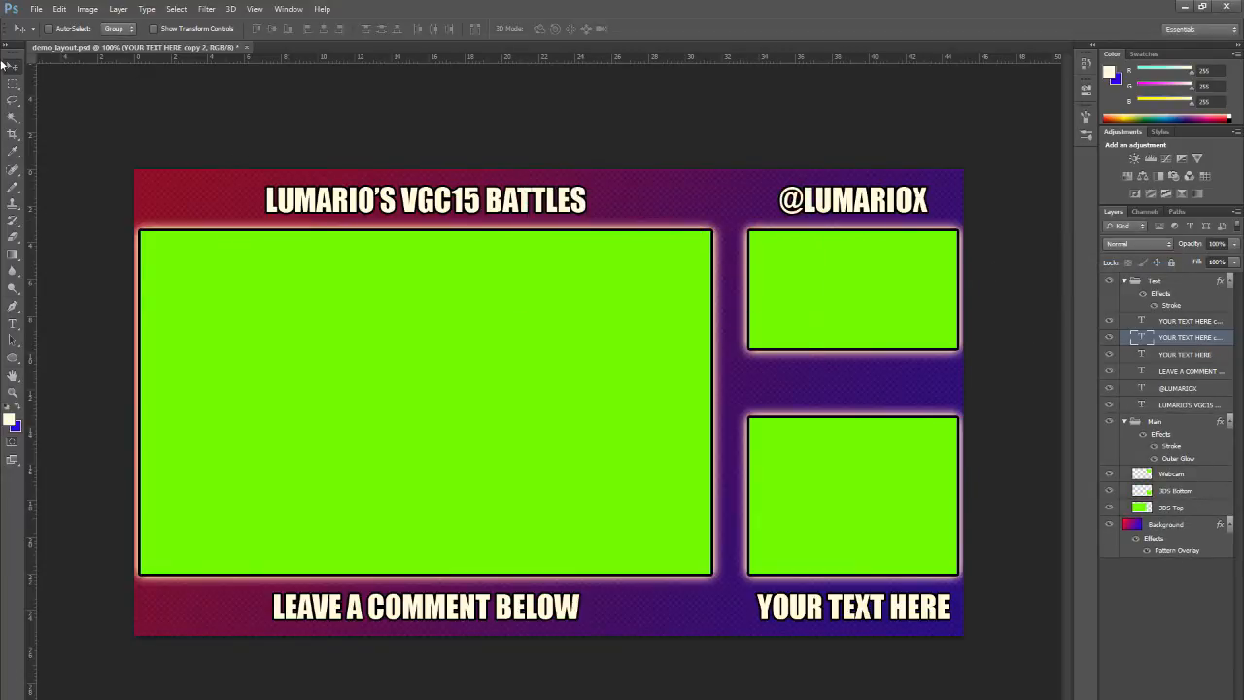
# Step: Move the duplicated "YOUR TEXT HERE" text straight up from the original, over the small lower placeholder toward the gap between the two small placeholders
pyautogui.press('Up')
pyautogui.press('Up')
pyautogui.press('Up')
pyautogui.press('Up')
pyautogui.press('Up')
pyautogui.press('Up')
pyautogui.press('Up')
pyautogui.press('Up')
pyautogui.press('Up')
pyautogui.press('Up')
pyautogui.press('Up')
pyautogui.press('Up')
pyautogui.press('Up')
pyautogui.press('Up')
pyautogui.press('Up')
pyautogui.press('Up')
pyautogui.press('Up')
pyautogui.press('Up')
pyautogui.press('Up')
pyautogui.press('Up')
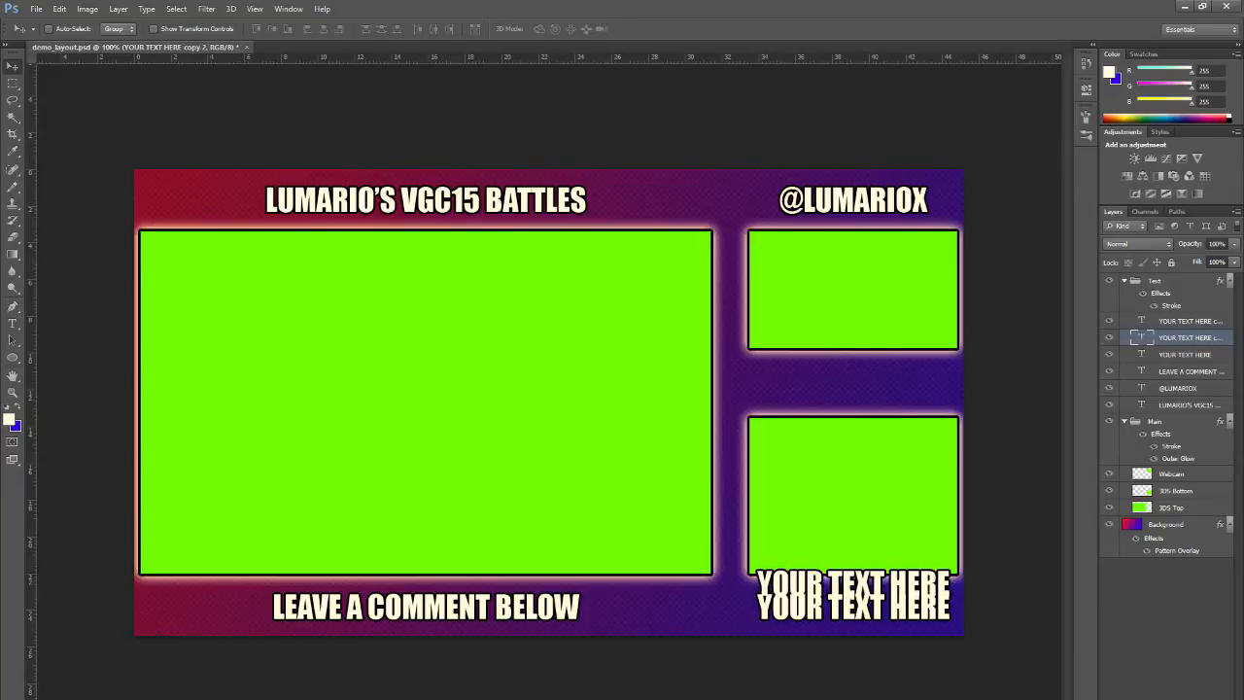
pyautogui.press('Up')
pyautogui.press('Up')
pyautogui.press('Up')
pyautogui.press('Up')
pyautogui.press('Up')
pyautogui.press('Up')
pyautogui.press('Up')
pyautogui.press('Up')
pyautogui.press('Up')
pyautogui.press('Up')
pyautogui.press('Up')
pyautogui.press('Up')
pyautogui.press('Up')
pyautogui.press('Up')
pyautogui.press('Up')
pyautogui.press('Up')
pyautogui.press('Up')
pyautogui.press('Up')
pyautogui.press('Up')
pyautogui.press('Up')
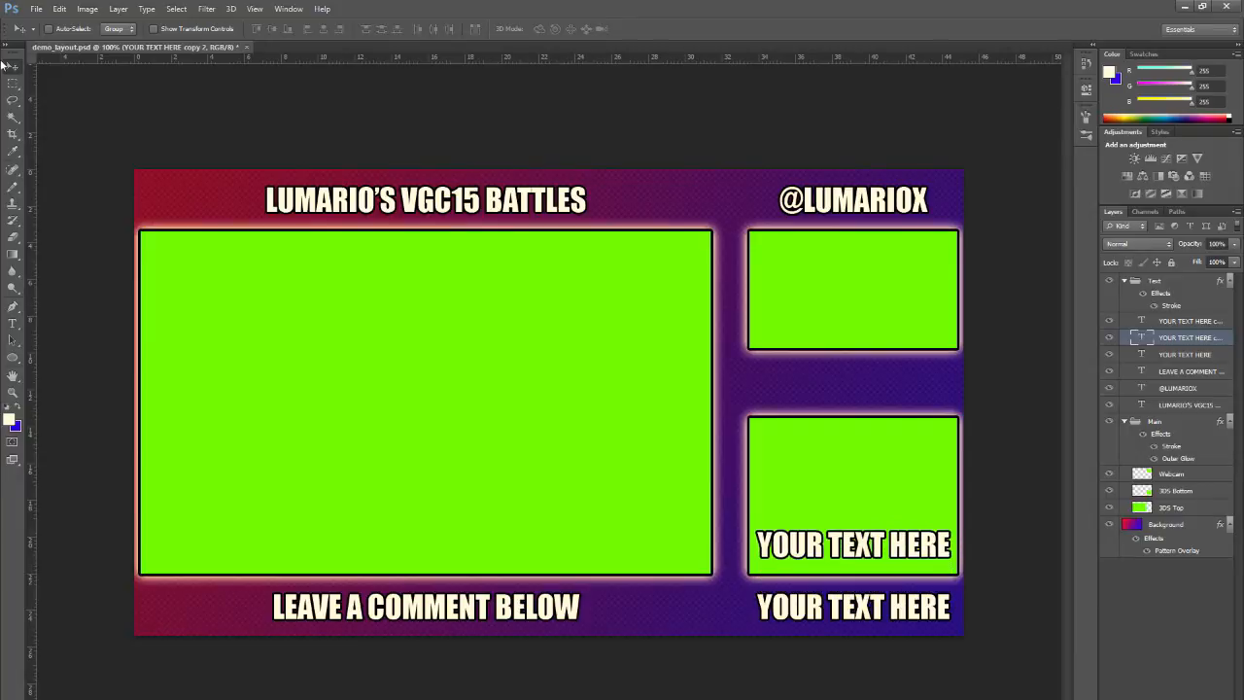